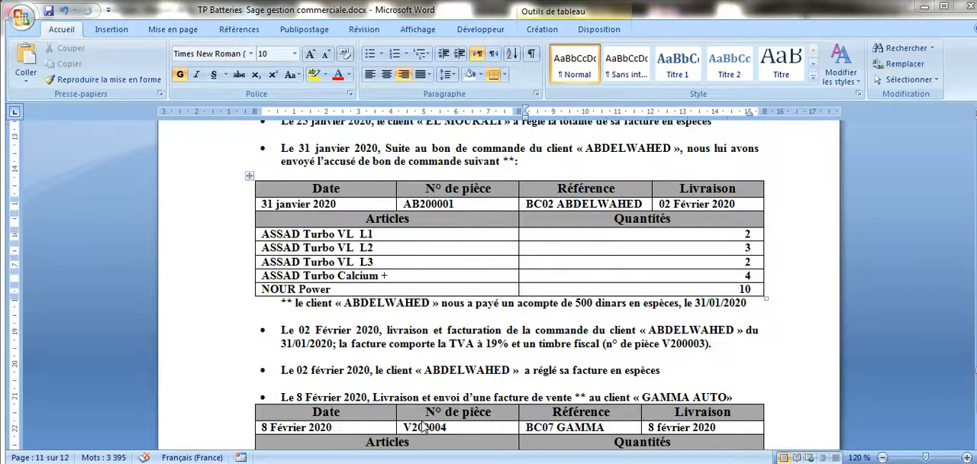
Step: Switch to Sage 100 Gestion commerciale and add a new Bon de commande to the sales documents
left_click(374, 462)
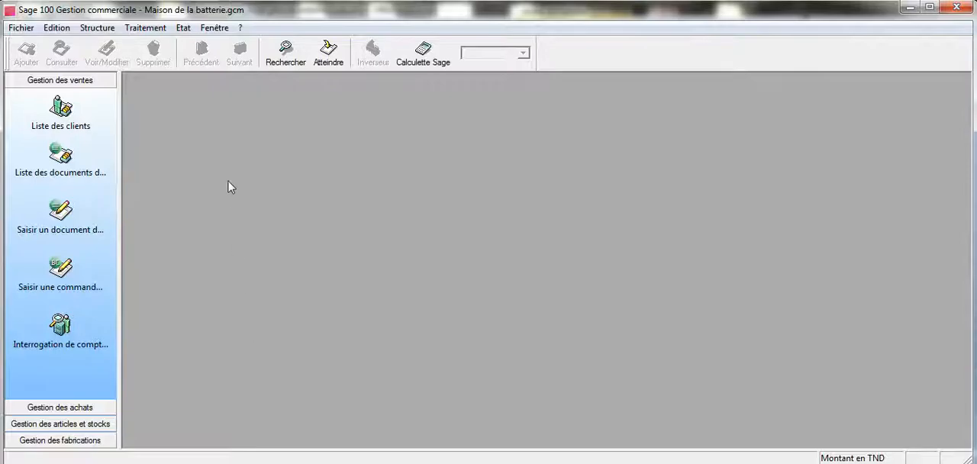
left_click(157, 27)
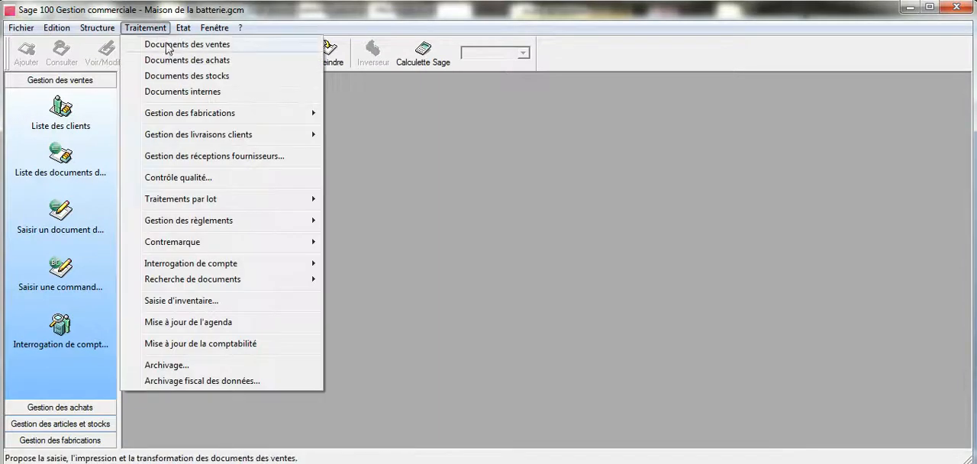
left_click(166, 45)
left_click(25, 55)
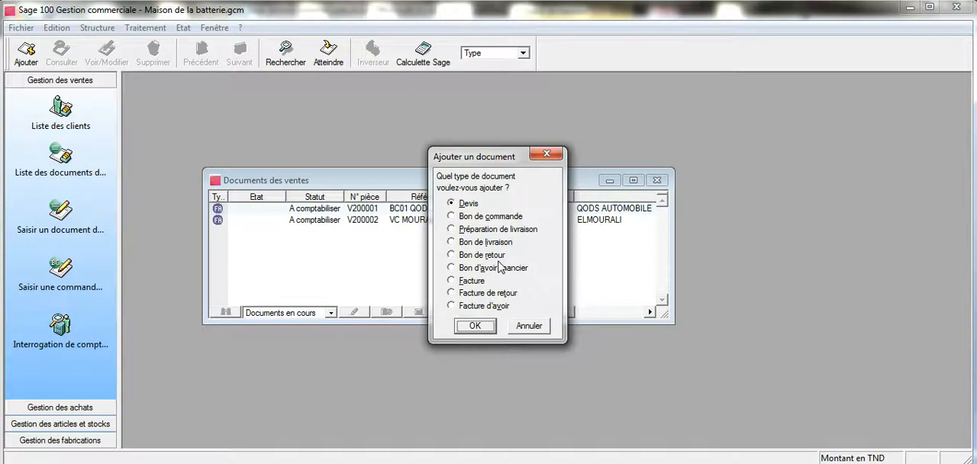
left_click(489, 218)
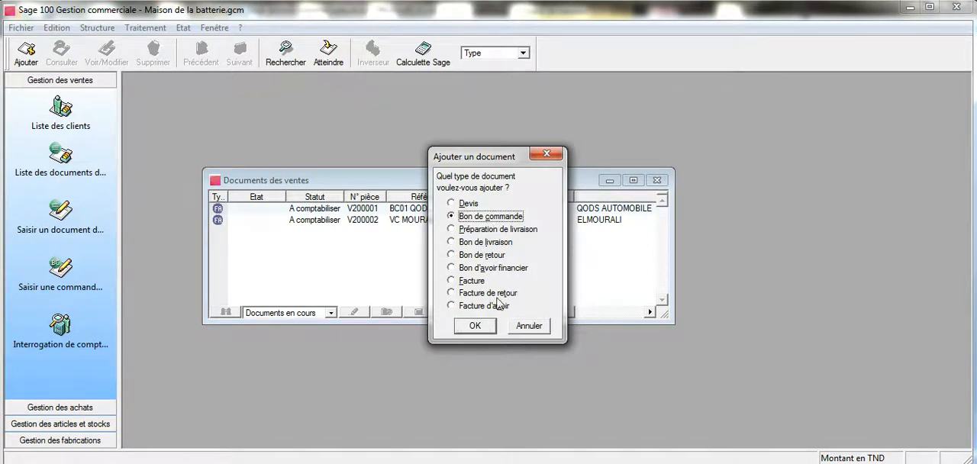
left_click(486, 329)
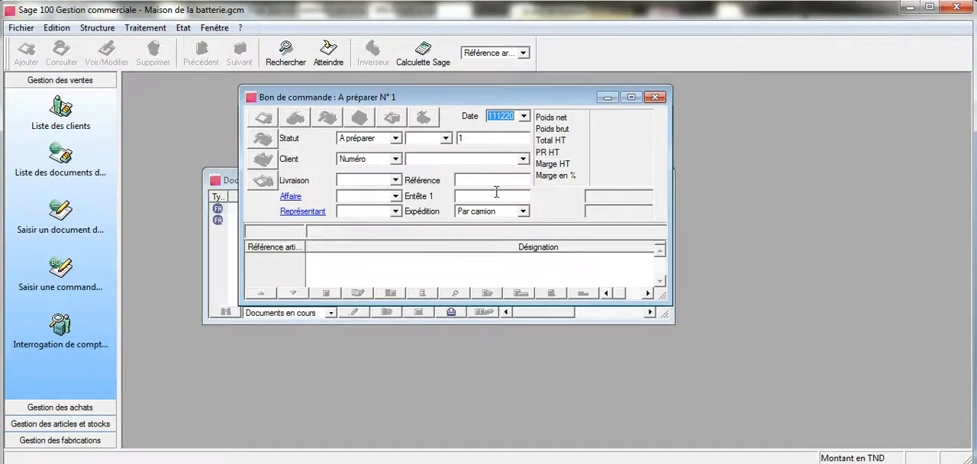
Step: Set the order's date to 310120 and enter the document number given in the exercise
type("310")
left_click(464, 138)
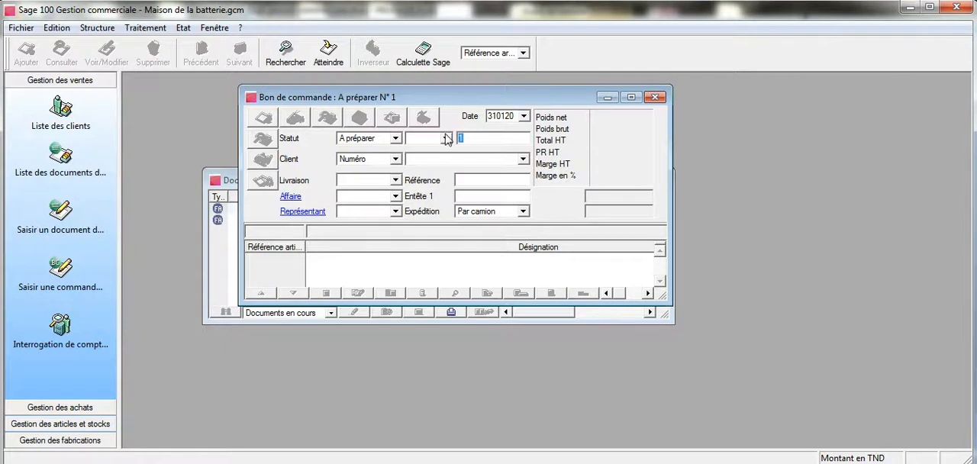
type("AB200")
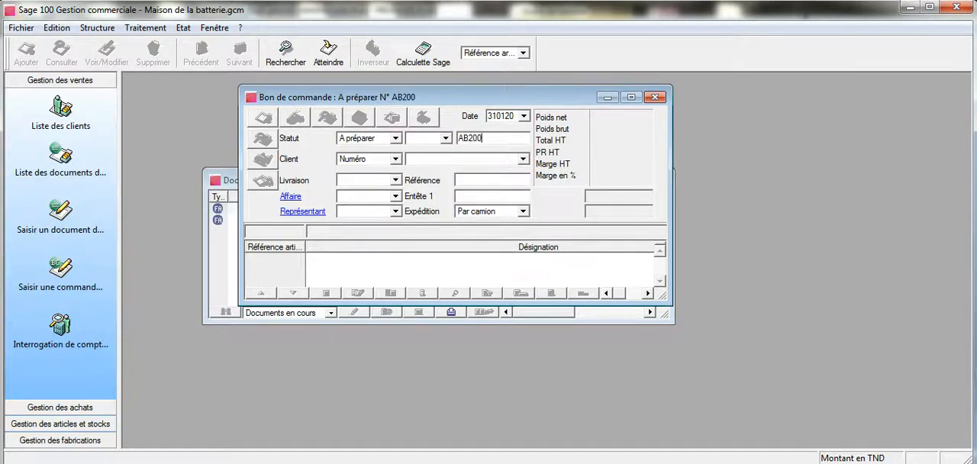
type("001")
Step: Select the exercise's customer for the order and set the delivery date to 020220
left_click(523, 160)
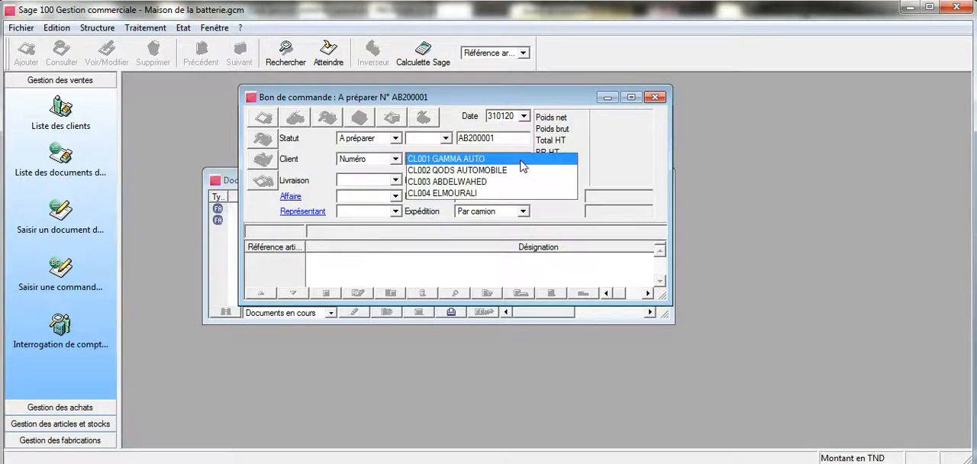
left_click(521, 180)
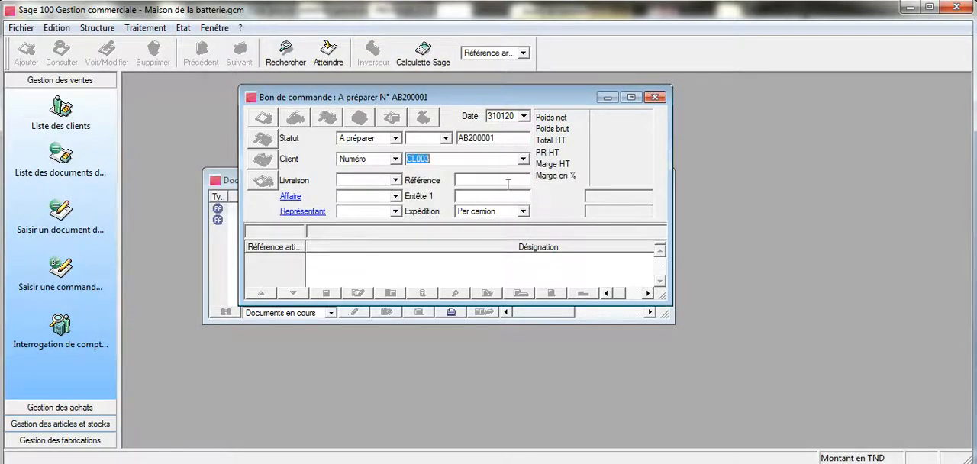
left_click(361, 183)
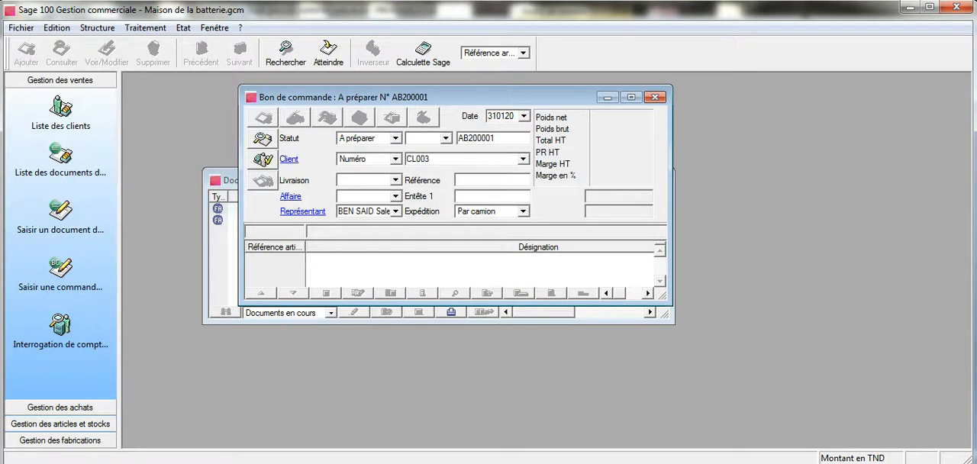
left_click(336, 416)
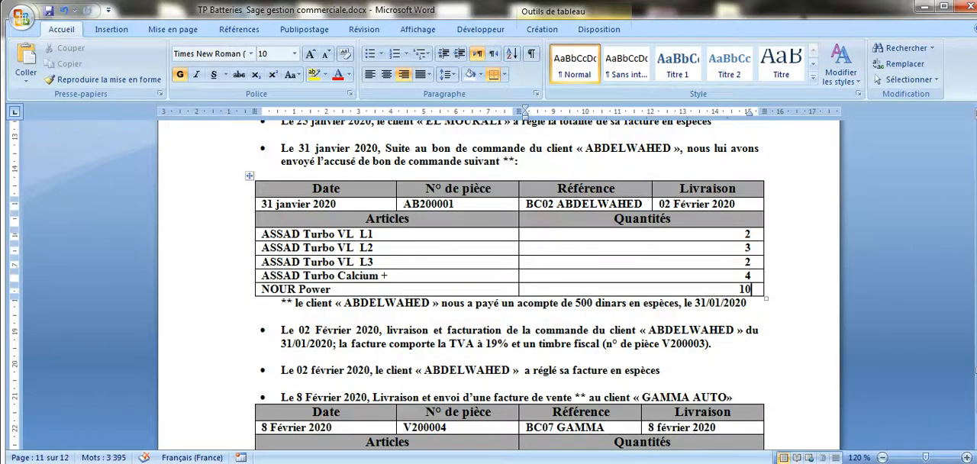
left_click(363, 315)
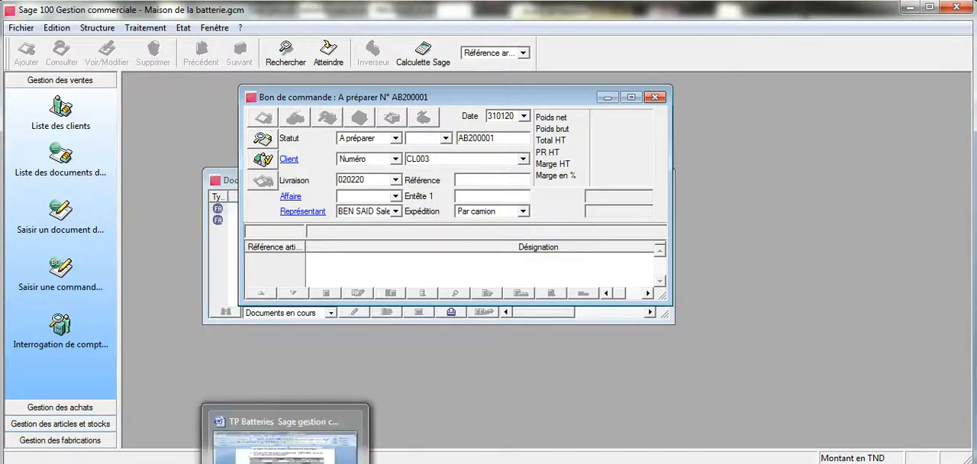
Step: Consult the exercise in Word and enter the customer's purchase order reference in the order header
left_click(285, 462)
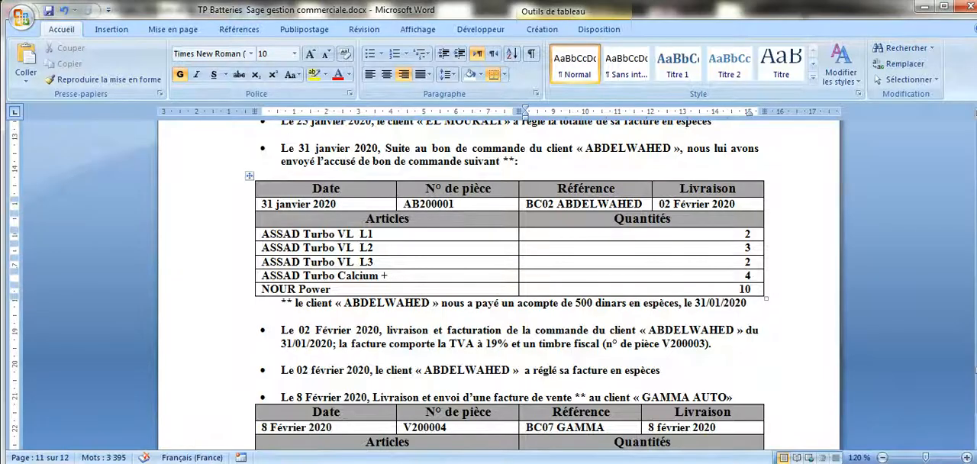
left_click(374, 463)
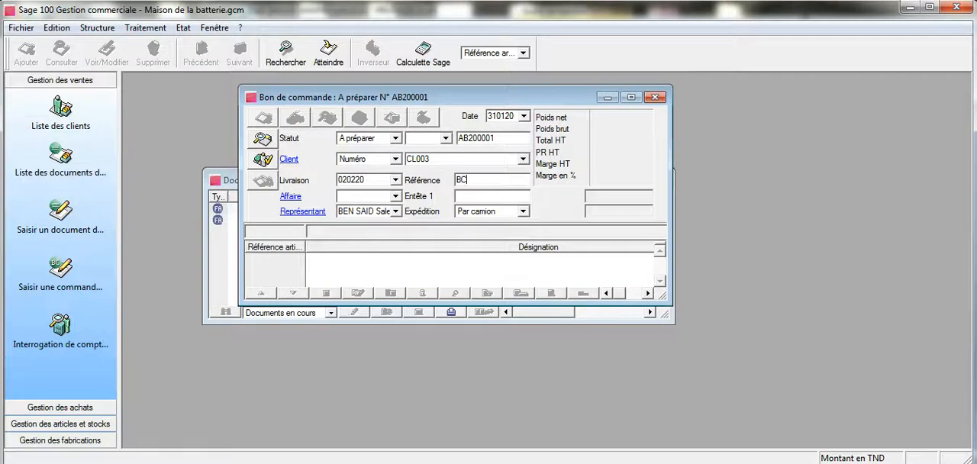
type("ABDELWAHED")
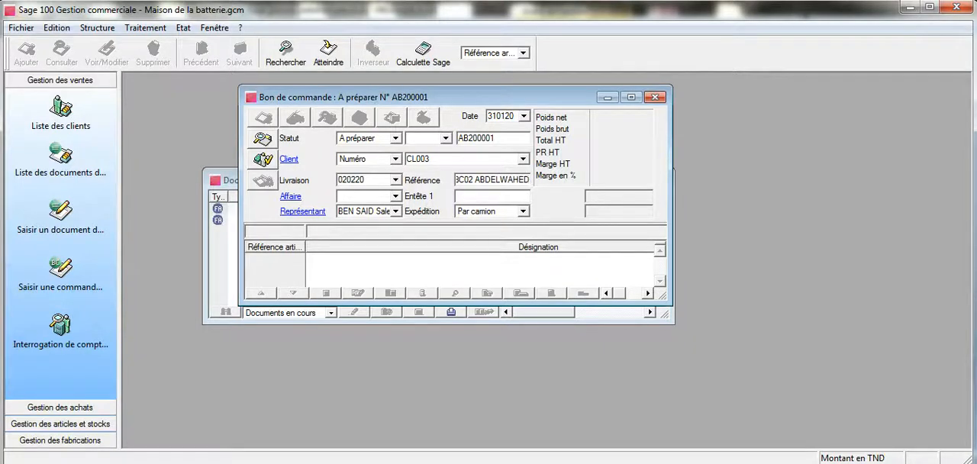
Step: Check the order details in Word, set the order's Expédition to the blank option, and validate the header in the maximized order window
left_click(295, 463)
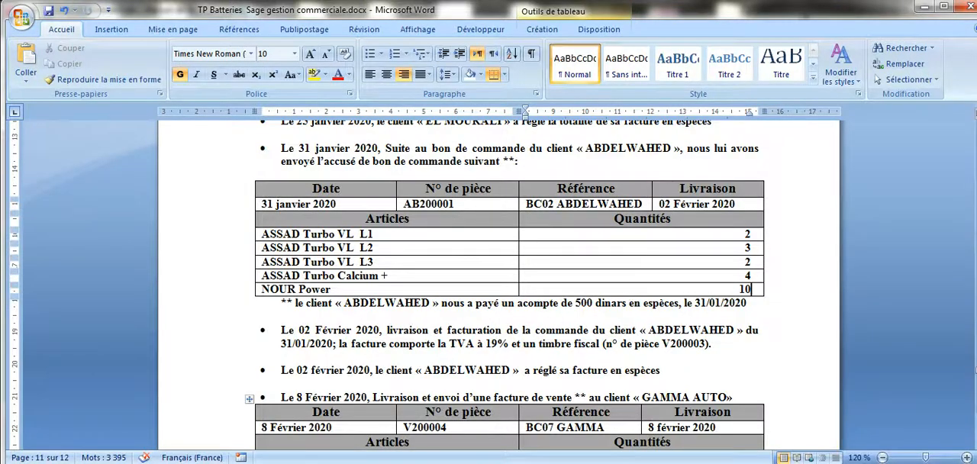
scroll(435, 398, "down", 2)
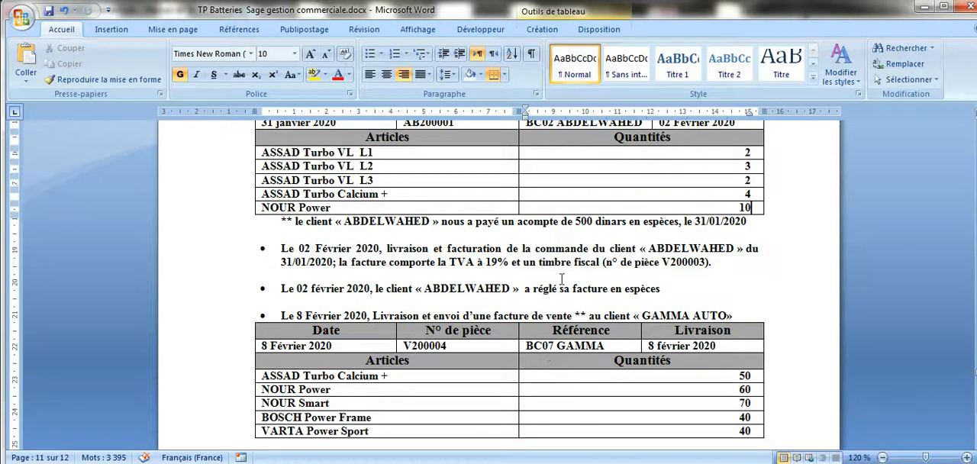
mouse_move(374, 463)
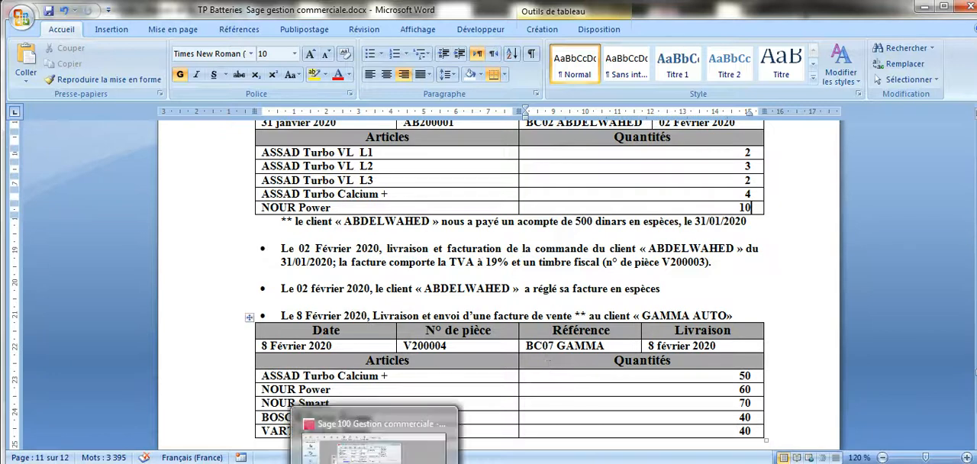
left_click(402, 439)
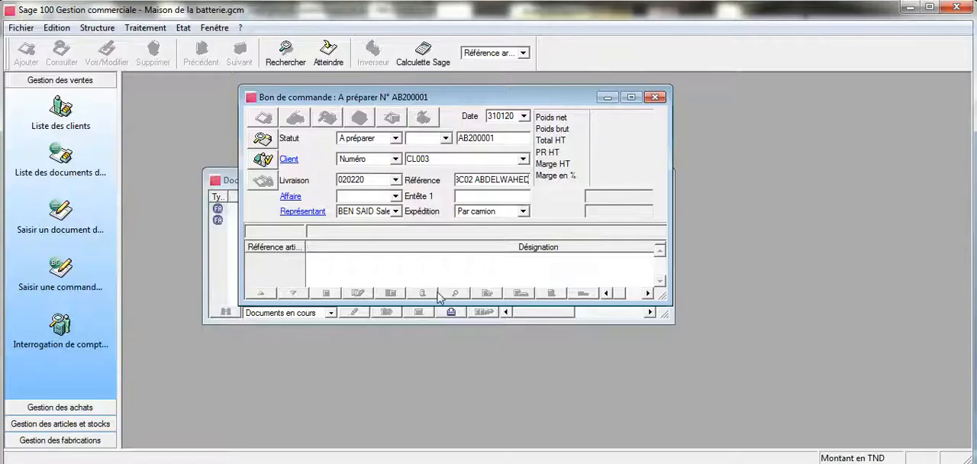
left_click(522, 212)
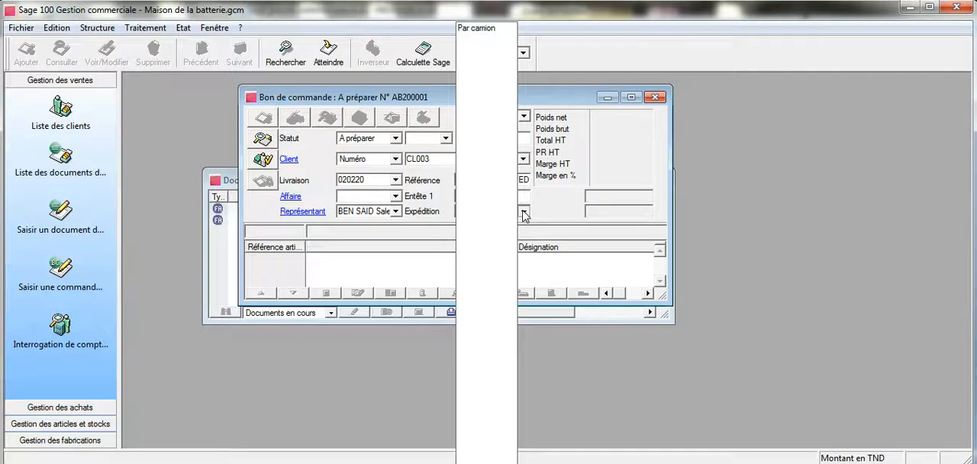
left_click(488, 37)
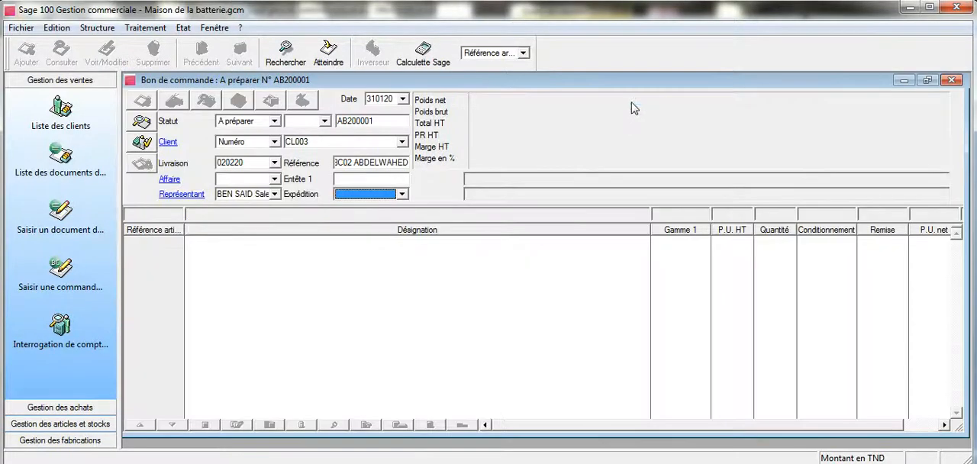
left_click(631, 97)
key("Tab")
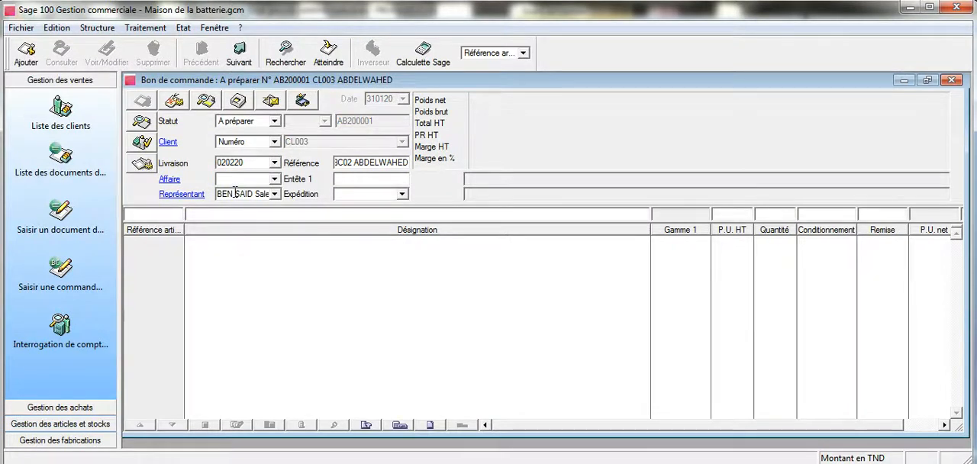
Step: Check the ordered articles in Word and select article ASS001 ASSAG Turbo VL for the first order line
key("Tab")
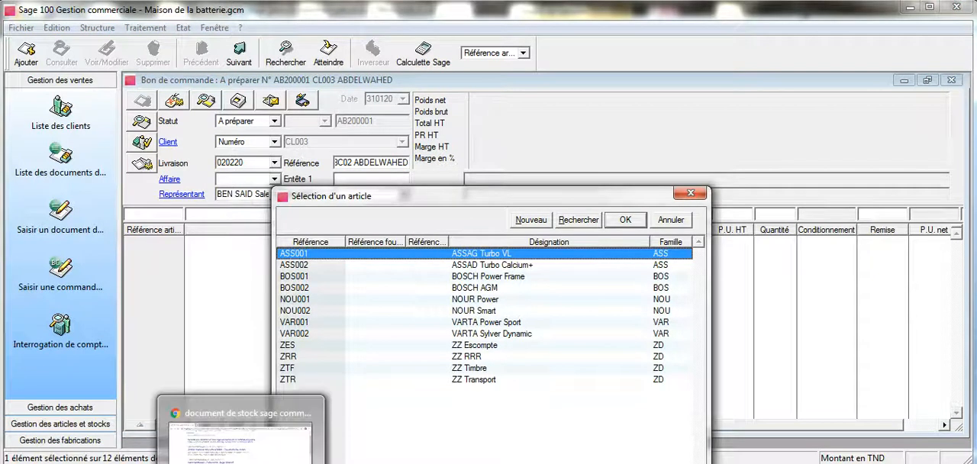
left_click(289, 462)
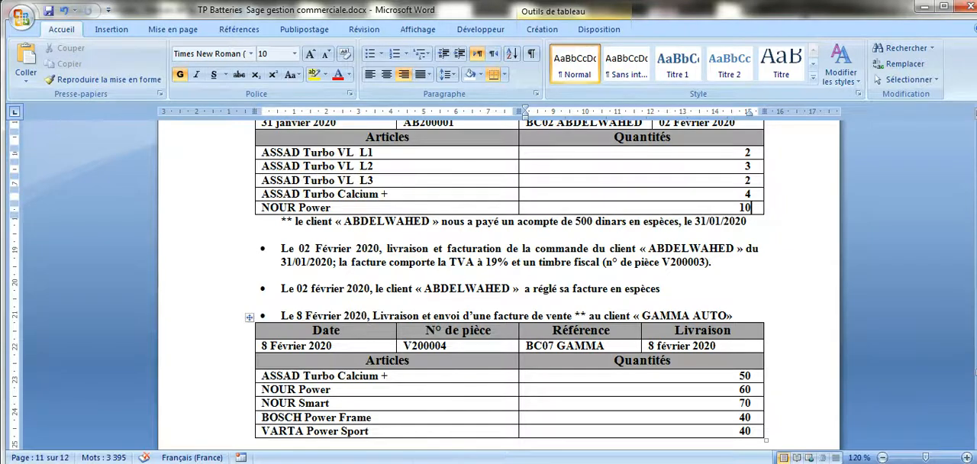
left_click(374, 461)
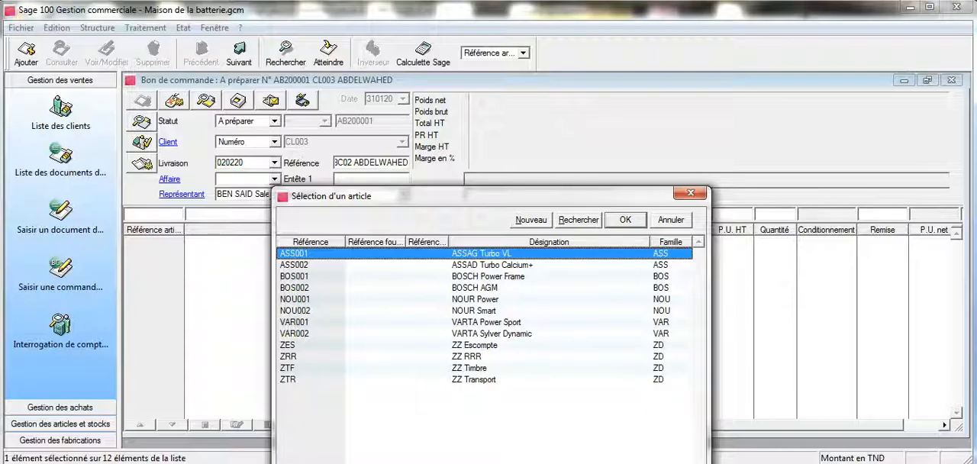
left_click(624, 219)
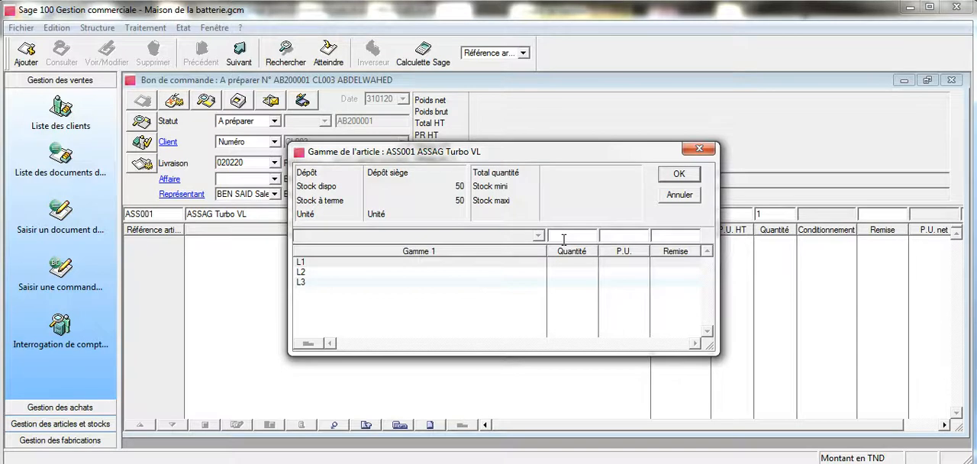
Step: Set the quantity of variant L1 to 2 for the ASSAG Turbo VL, consulting the exercise in Word
left_click(524, 263)
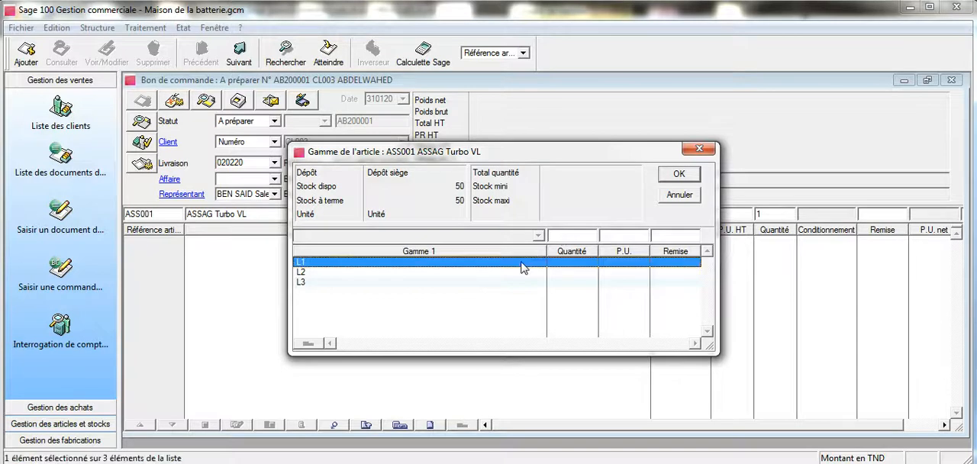
left_click(569, 237)
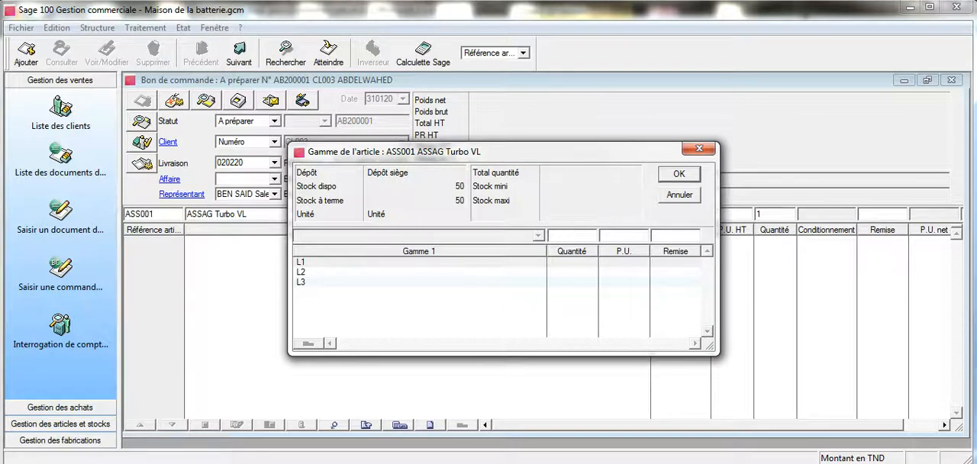
left_click(266, 463)
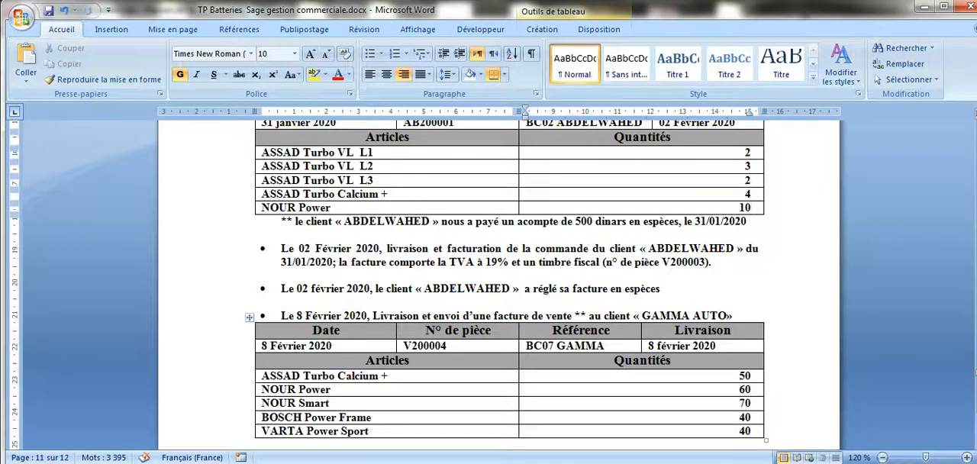
left_click(335, 462)
left_click(569, 235)
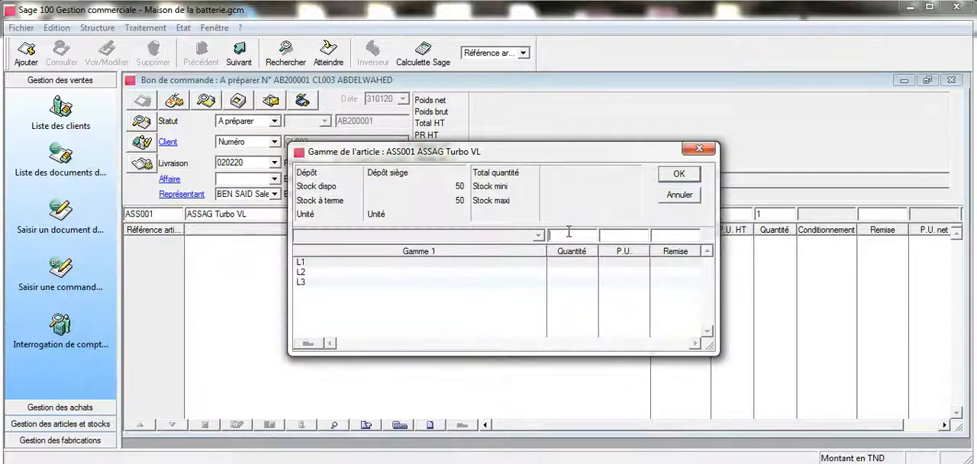
type("2")
key("Return")
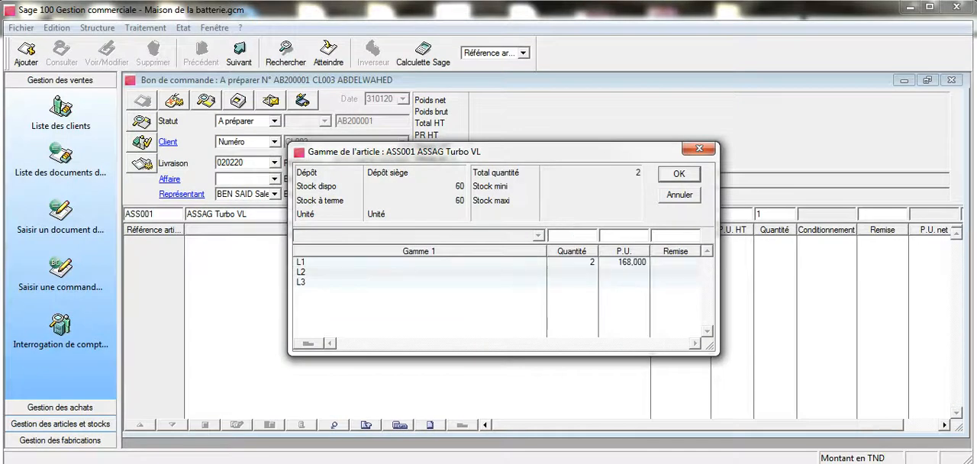
Step: Set the quantity of variant L2 to 3 for the ASSAG Turbo VL
left_click(362, 273)
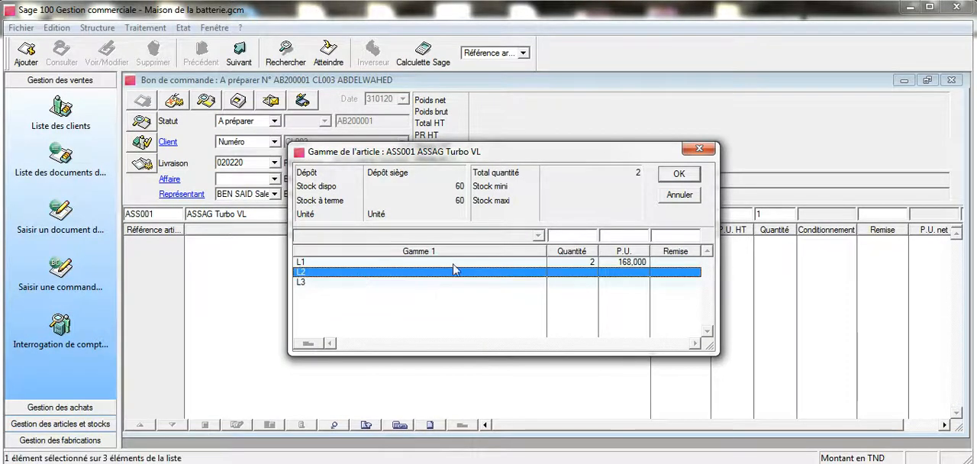
left_click(558, 235)
type("3")
key("Return")
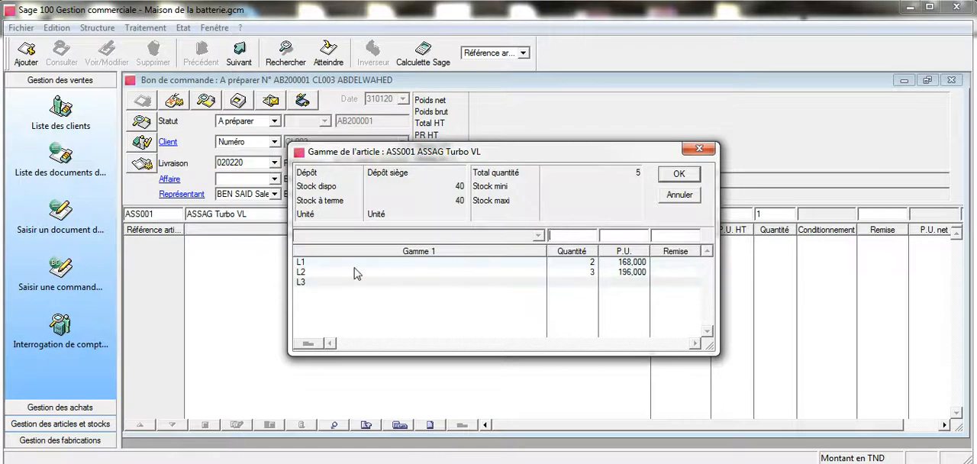
Step: Set the quantity of variant L3 to 4 and check the quantities against the exercise in Word
left_click(328, 282)
left_click(554, 235)
type("4")
key("Return")
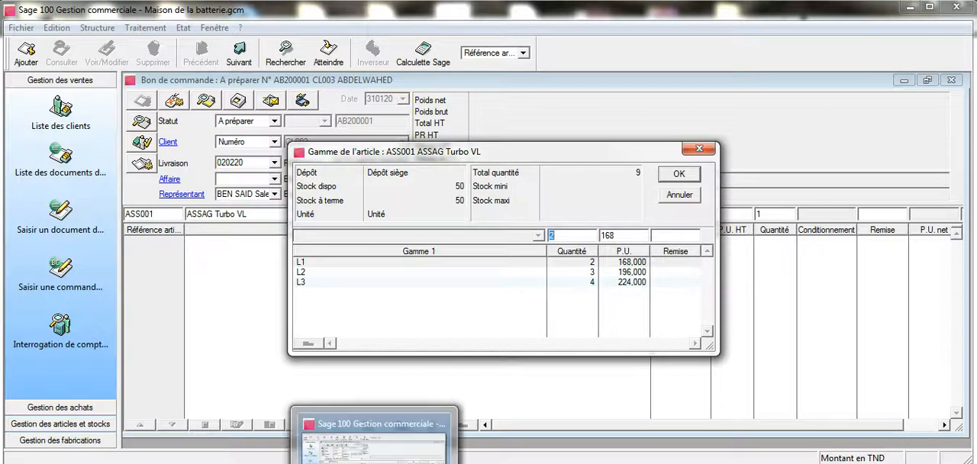
left_click(285, 462)
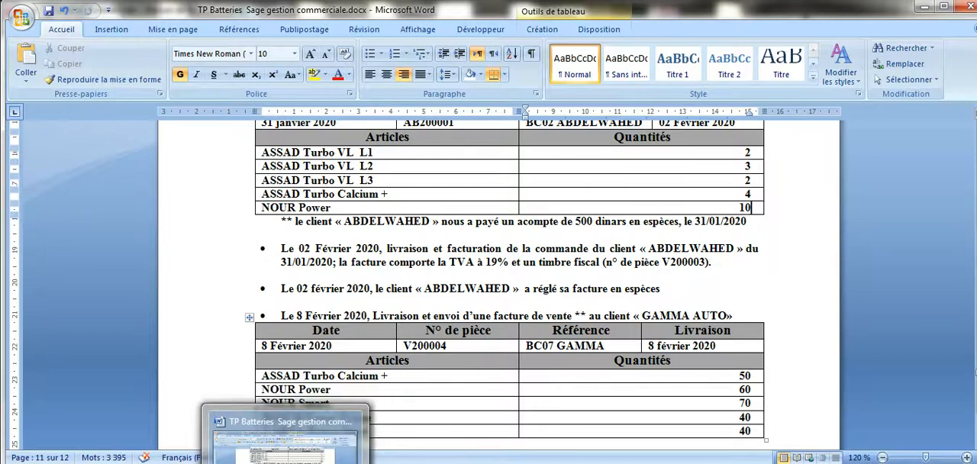
Step: Correct the quantity of variant L3 to 2 for the ASSAG Turbo VL and validate the variant quantities
left_click(375, 463)
left_click(604, 284)
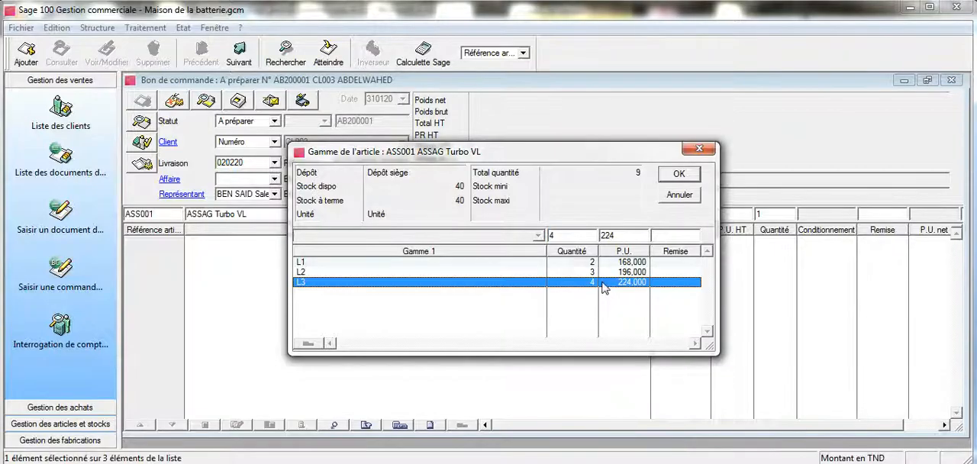
left_click_drag(568, 237, 536, 234)
type("2")
key("Return")
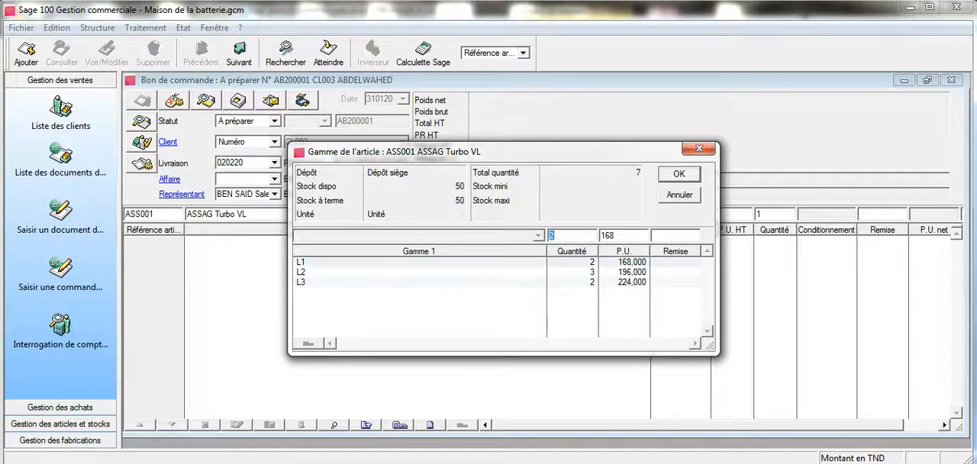
left_click(678, 174)
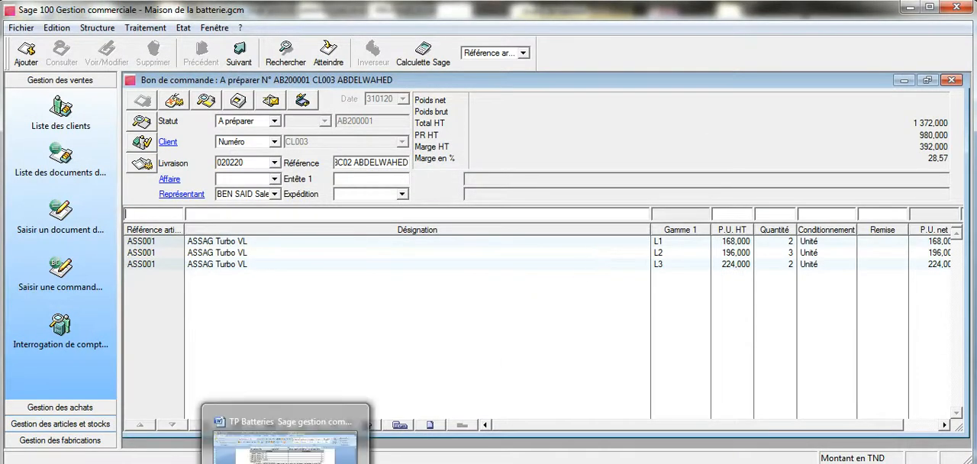
Step: Check the exercise in Word and add article ASS002 ASSAD Turbo Calcium+ to the order with quantity 4
left_click(418, 462)
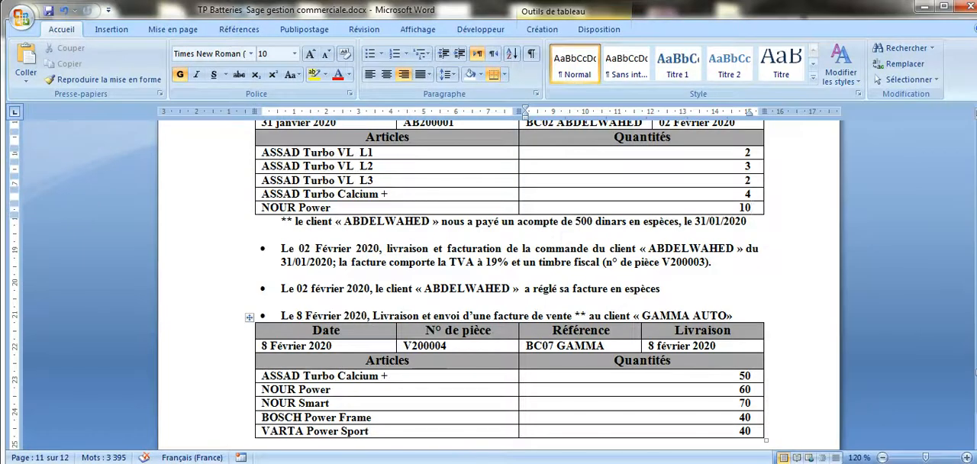
left_click(383, 461)
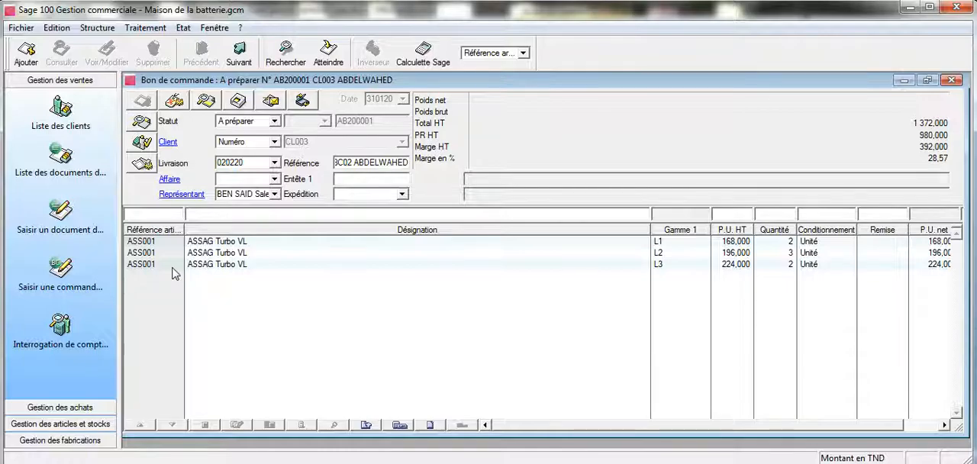
key("Tab")
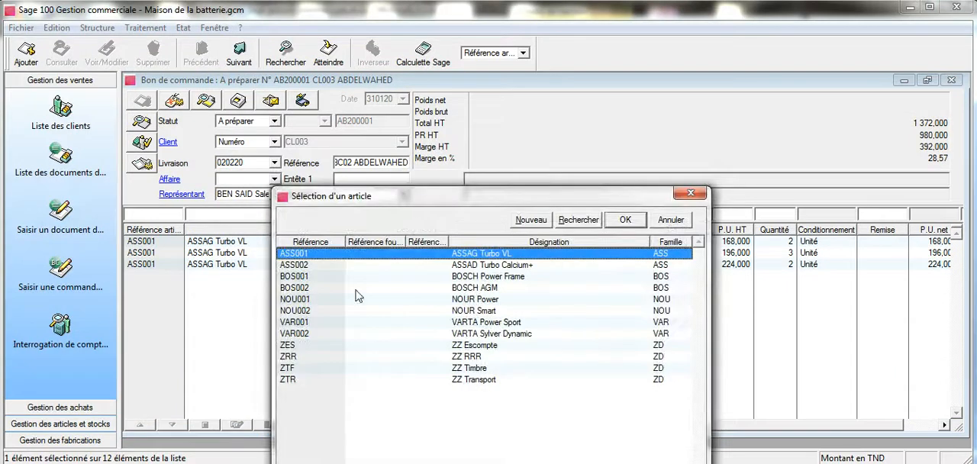
left_click(547, 266)
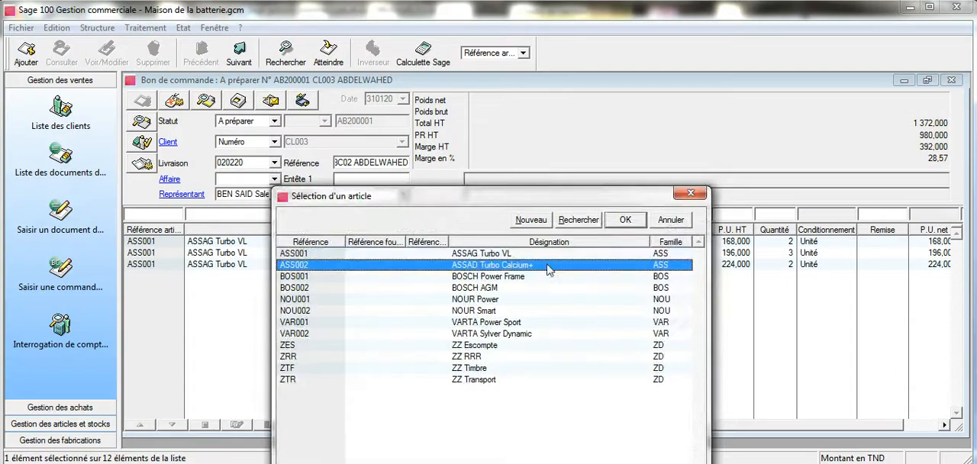
left_click(625, 222)
double_click(757, 215)
type("4")
key("Return")
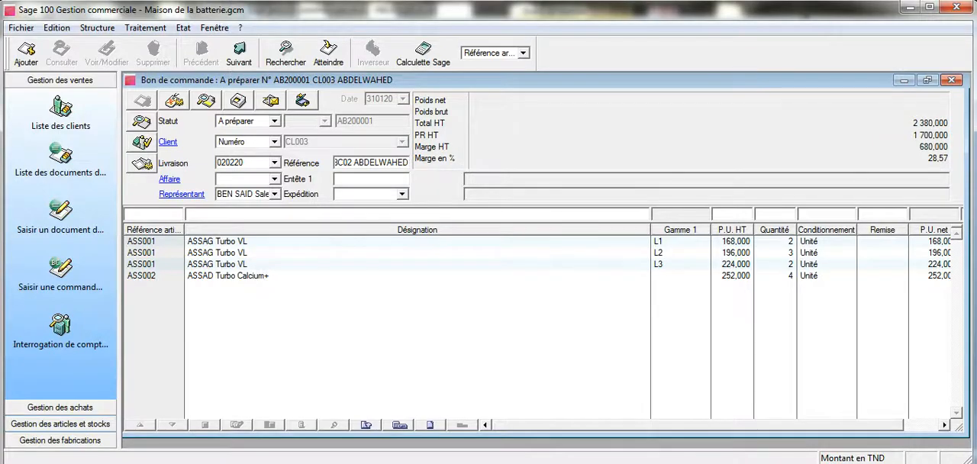
Step: Check the next article in the Word exercise and add NOU001 NOUR Power to the order with quantity 10
left_click(444, 463)
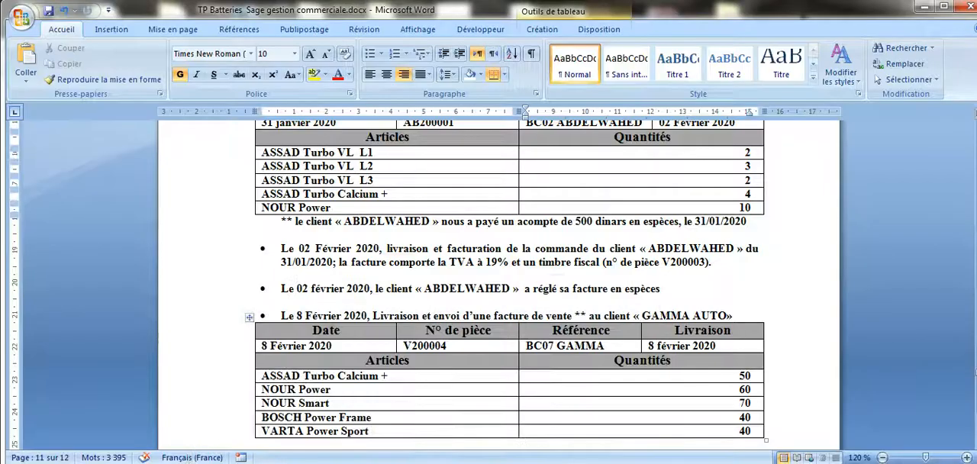
left_click(445, 463)
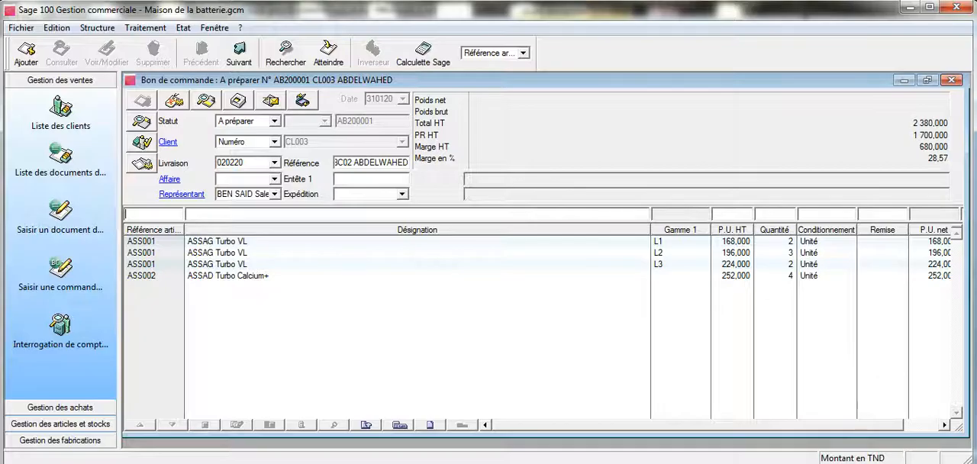
key("Tab")
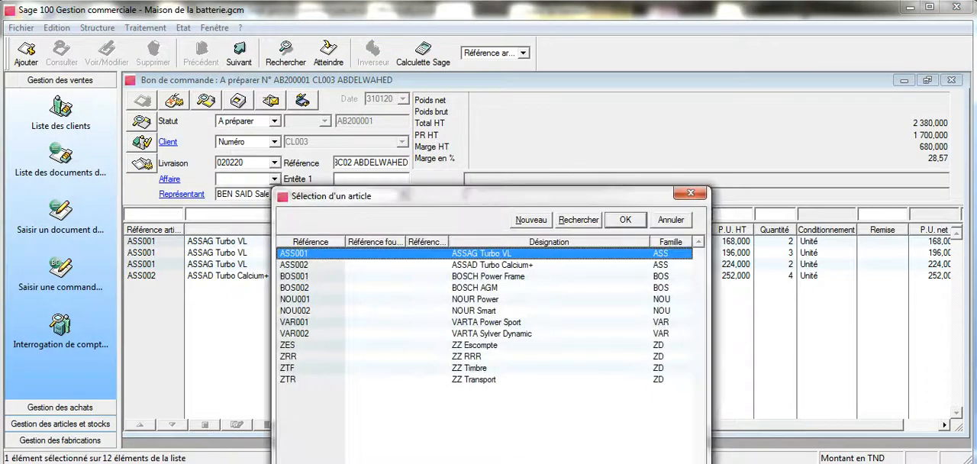
left_click(465, 299)
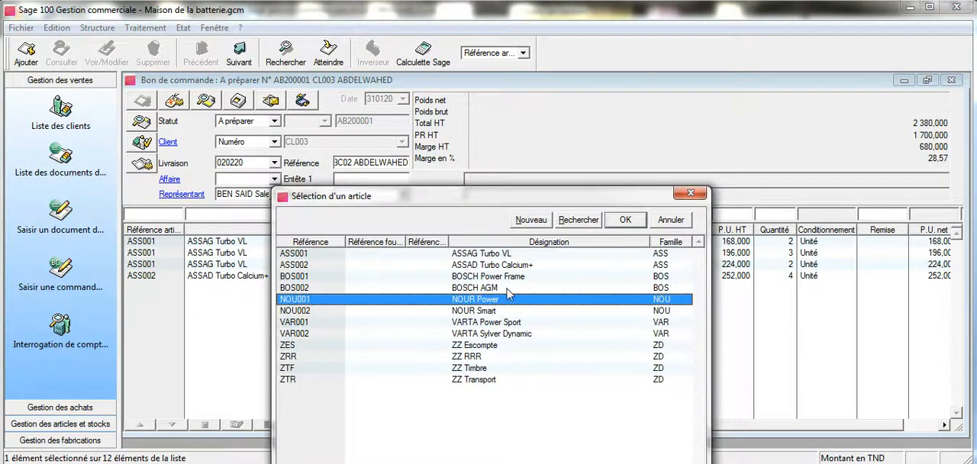
left_click(637, 219)
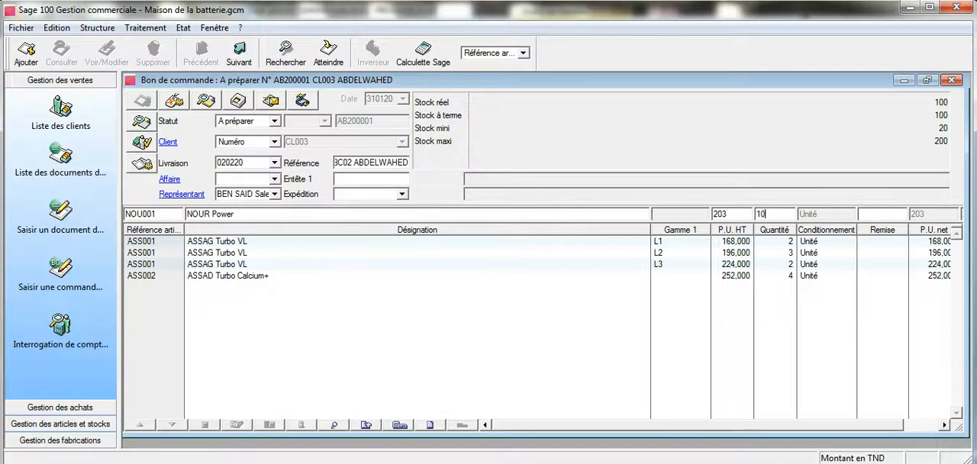
type("10")
key("Return")
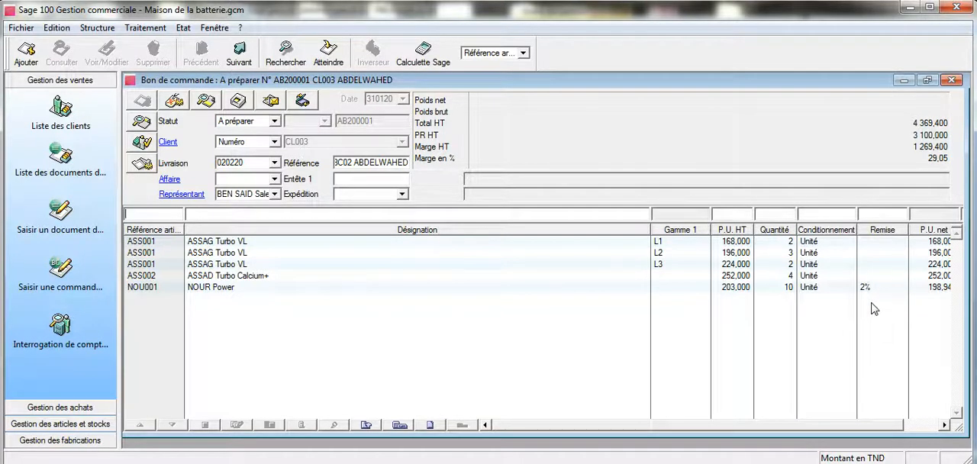
Step: Examine the customer discounts in the pricing of article family NOU NOUR and close the family windows
left_click(97, 27)
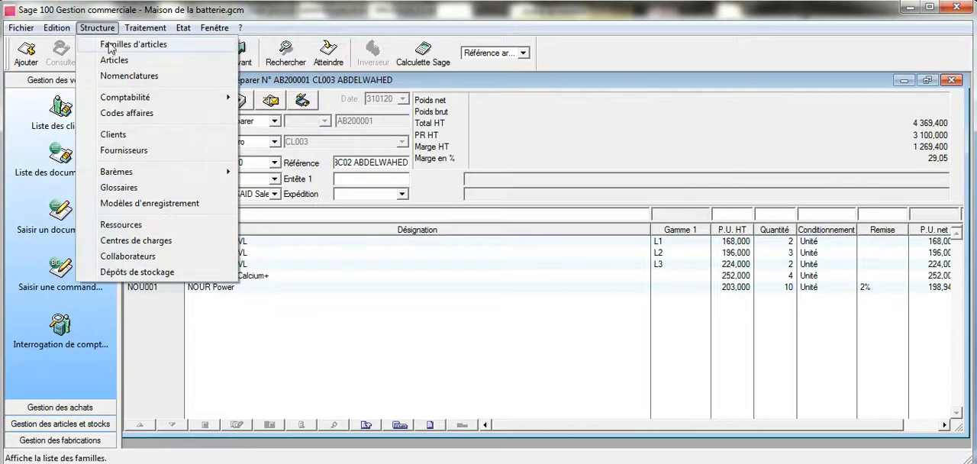
left_click(112, 45)
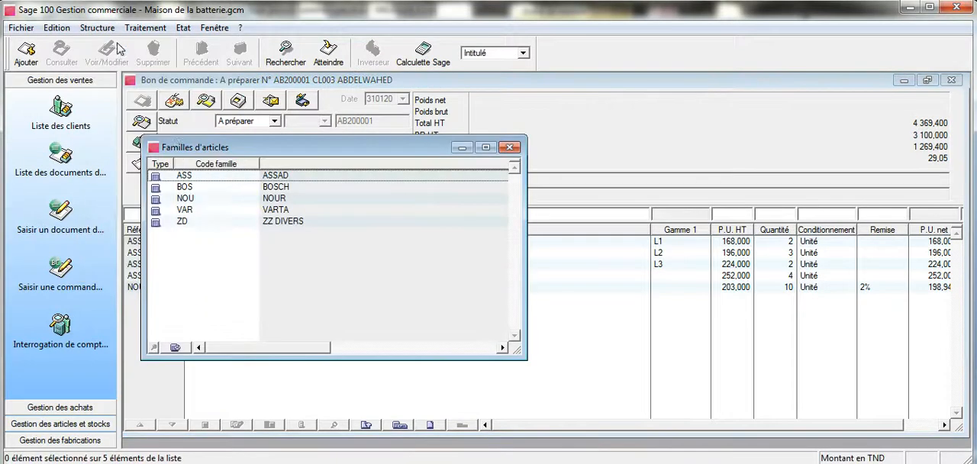
double_click(238, 198)
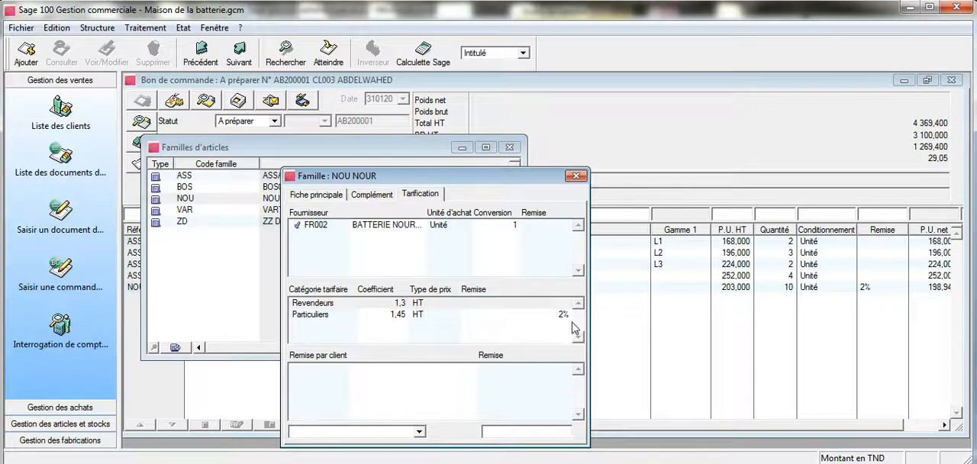
left_click(578, 177)
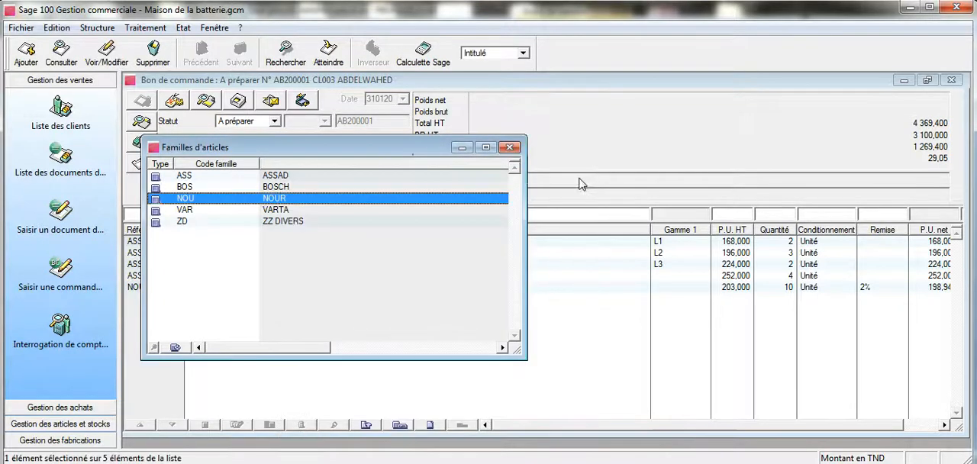
left_click(509, 147)
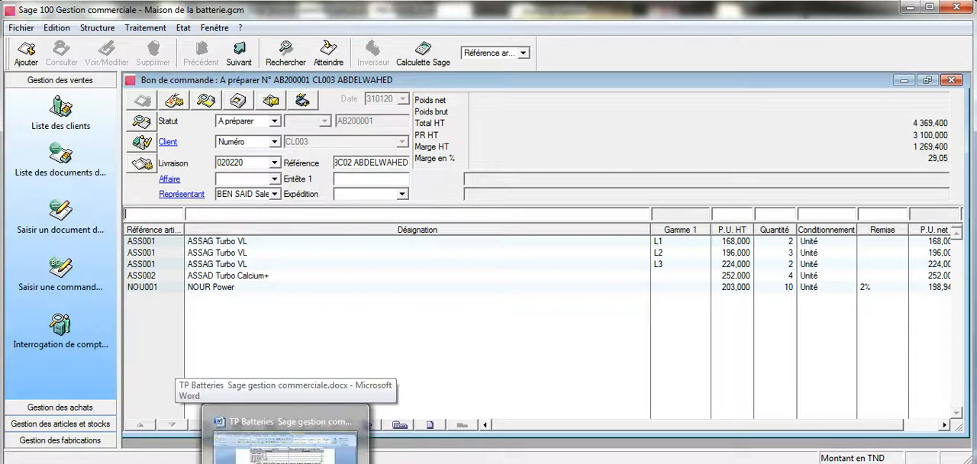
Step: Consult the down payment in Word and start its entry on the order, dated 310120 and labelled Acompte with the customer code
left_click(286, 462)
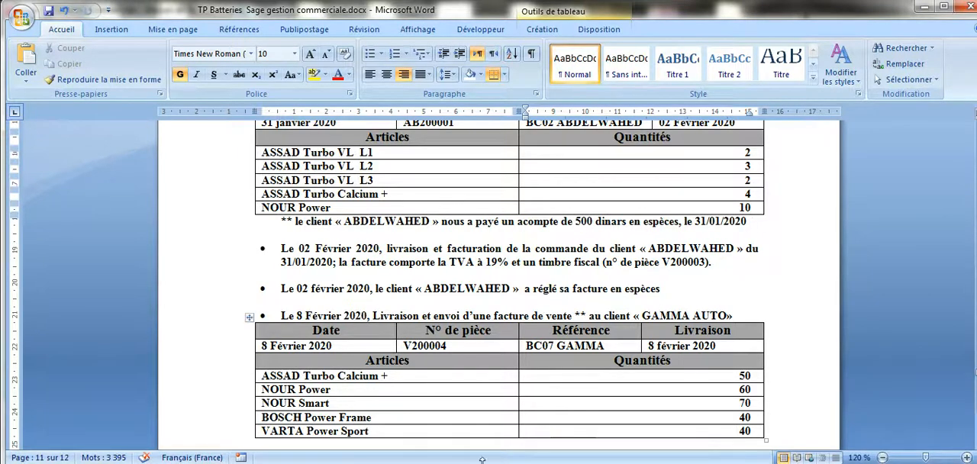
left_click(374, 450)
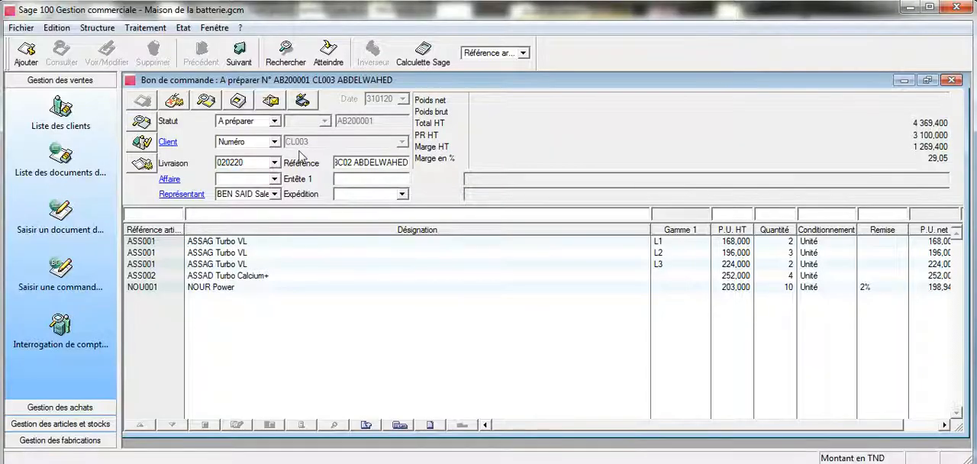
left_click(208, 101)
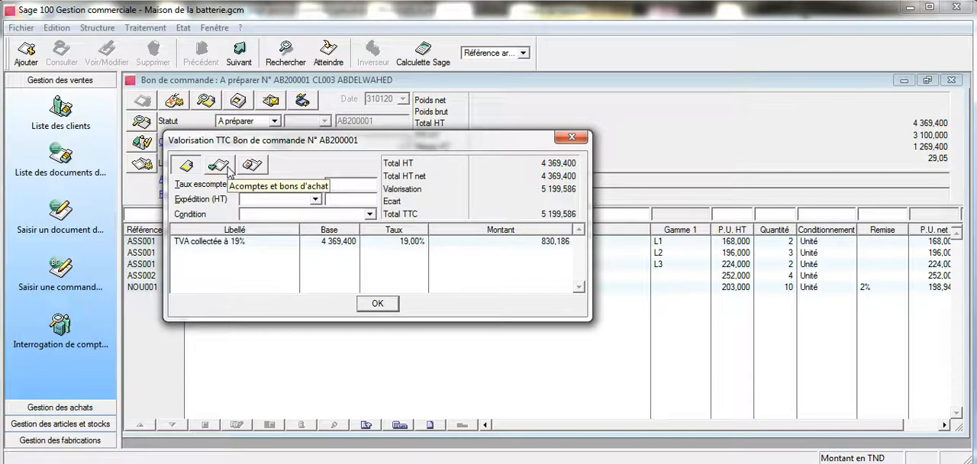
left_click(228, 166)
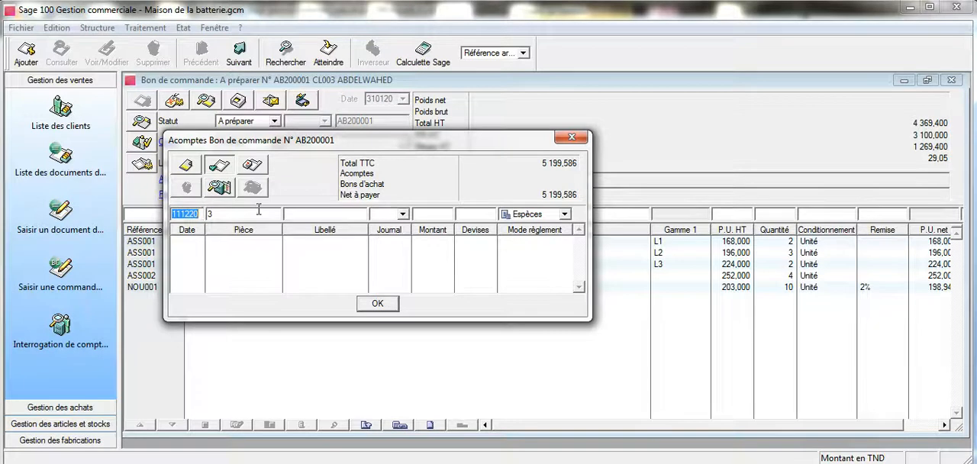
type("310")
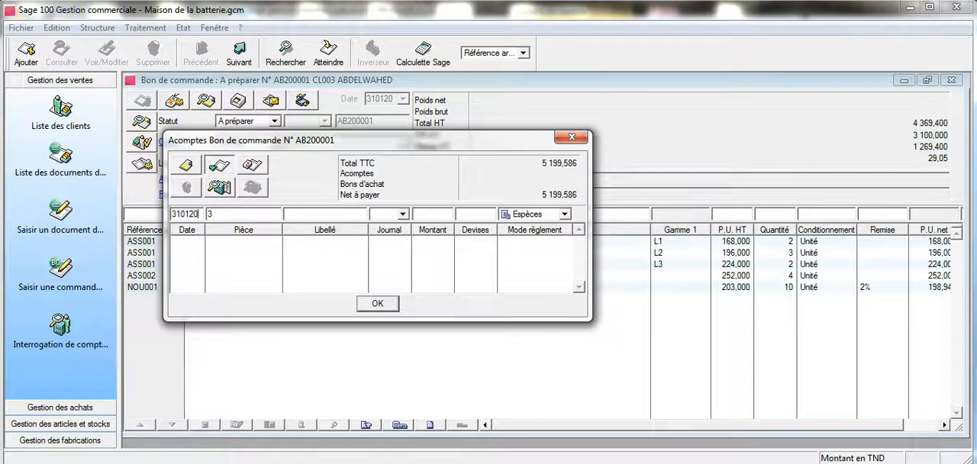
left_click(302, 216)
type("Acompte c")
left_click_drag(414, 143, 564, 196)
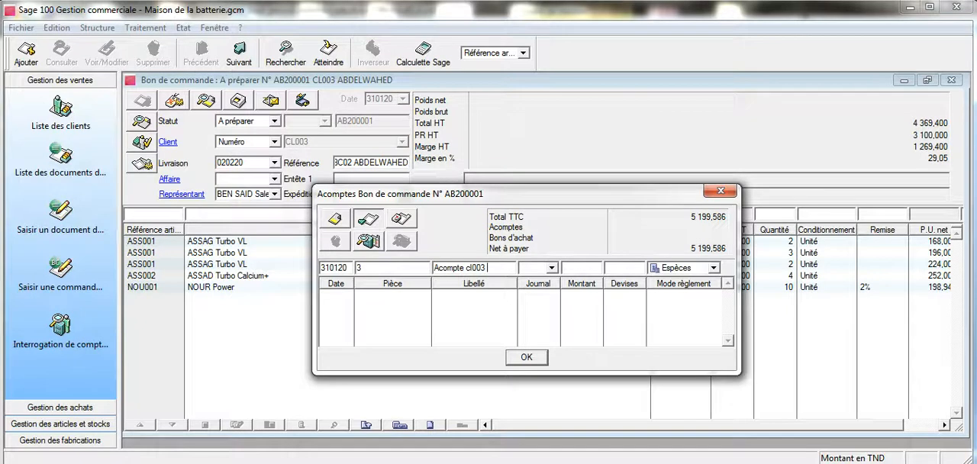
Step: Assign the down payment to cash journal CAI with an amount of 500, record it and close the down payments window
left_click(551, 269)
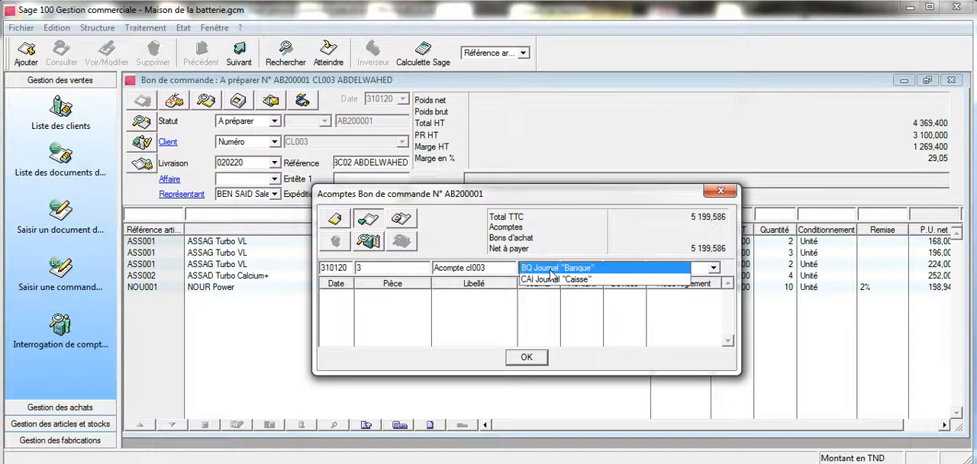
left_click(551, 279)
left_click(573, 269)
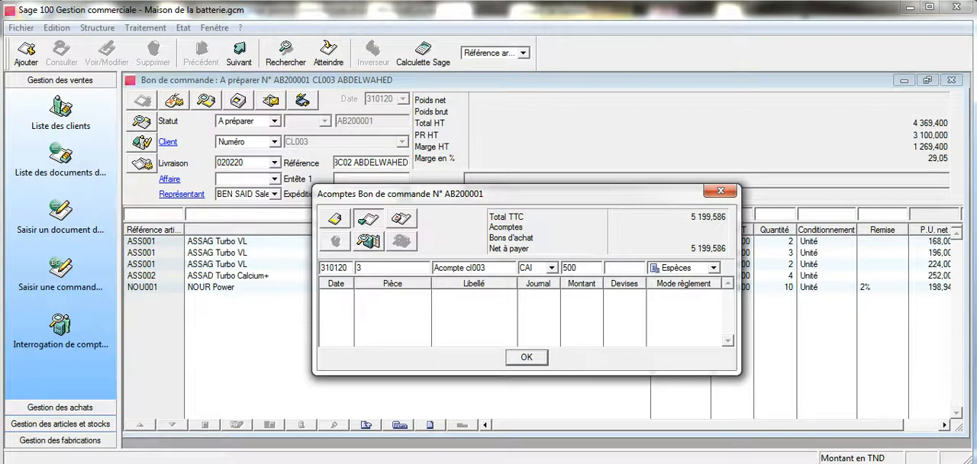
key("Return")
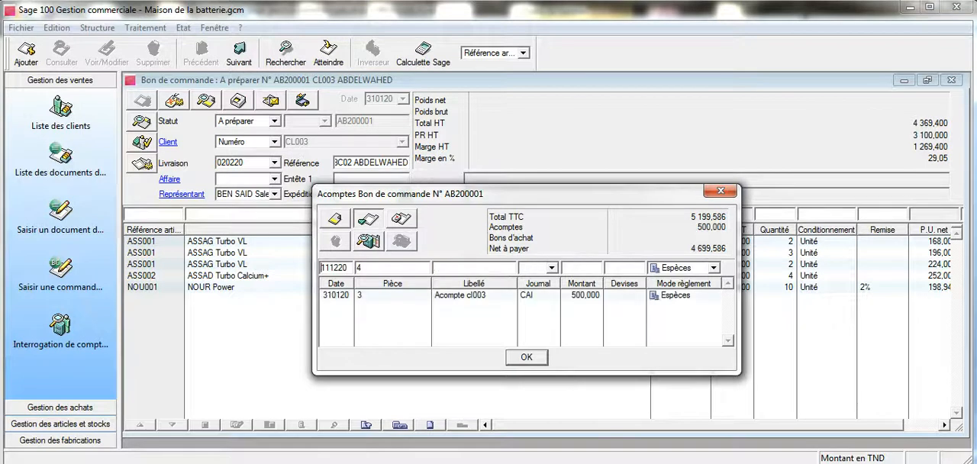
left_click(720, 190)
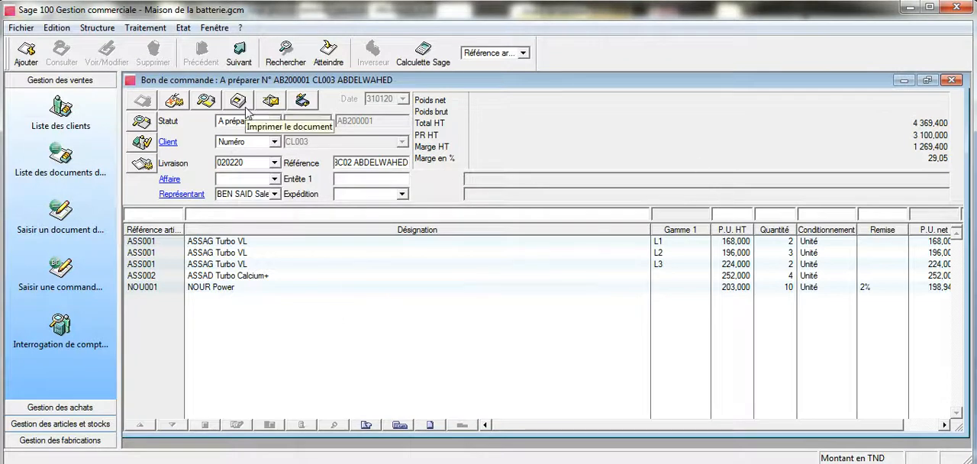
Step: Preview the order acknowledgement with the model Accusé de commande client.bgc, and close the preview and the order
left_click(245, 109)
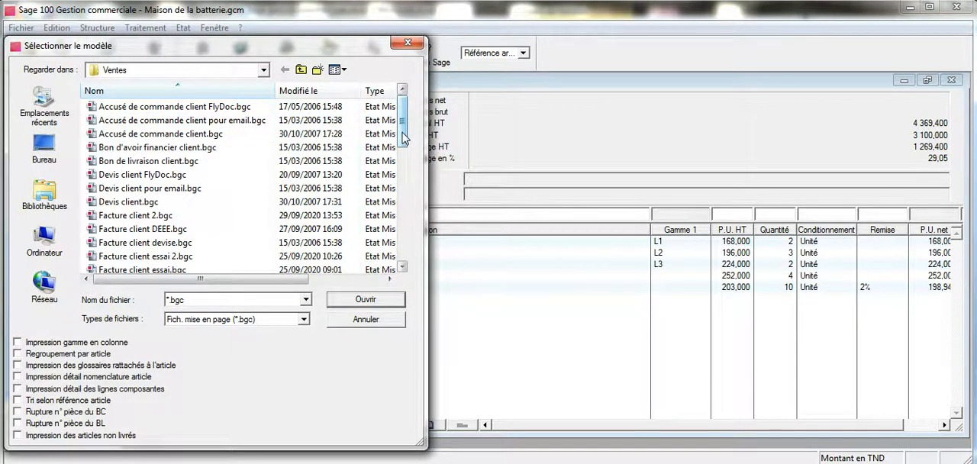
left_click(237, 135)
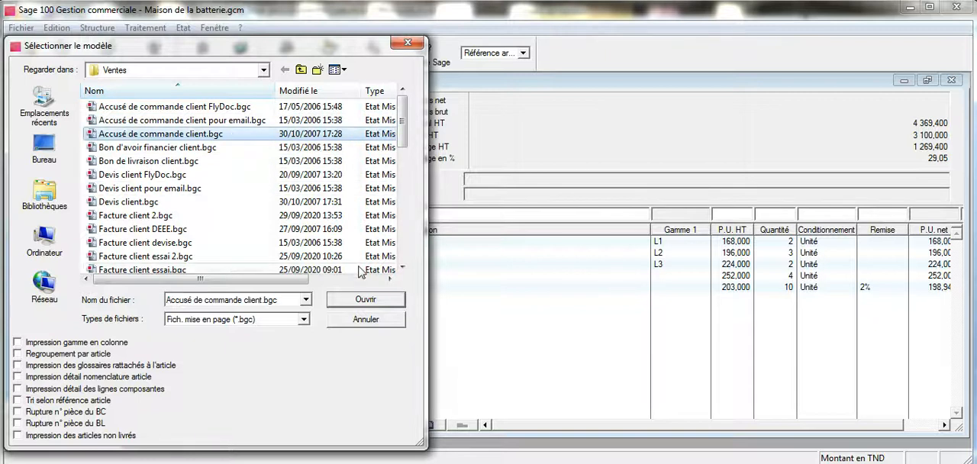
left_click(365, 300)
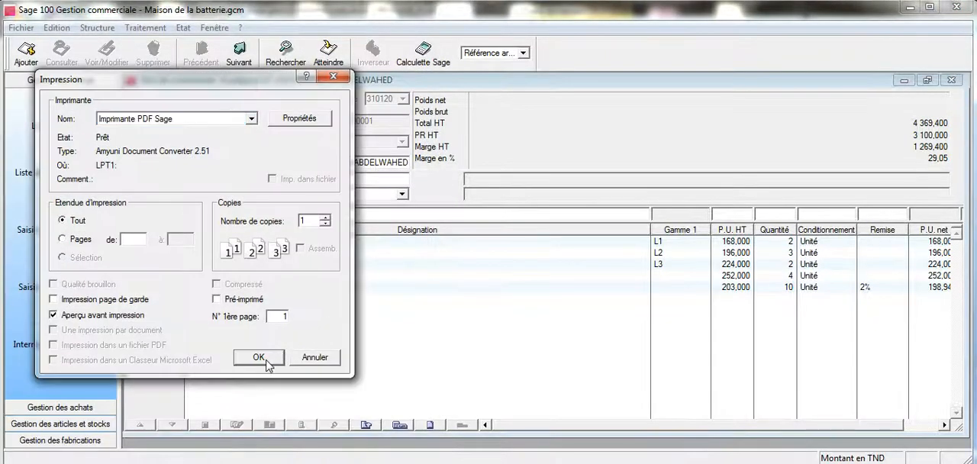
left_click(319, 356)
left_click(513, 303)
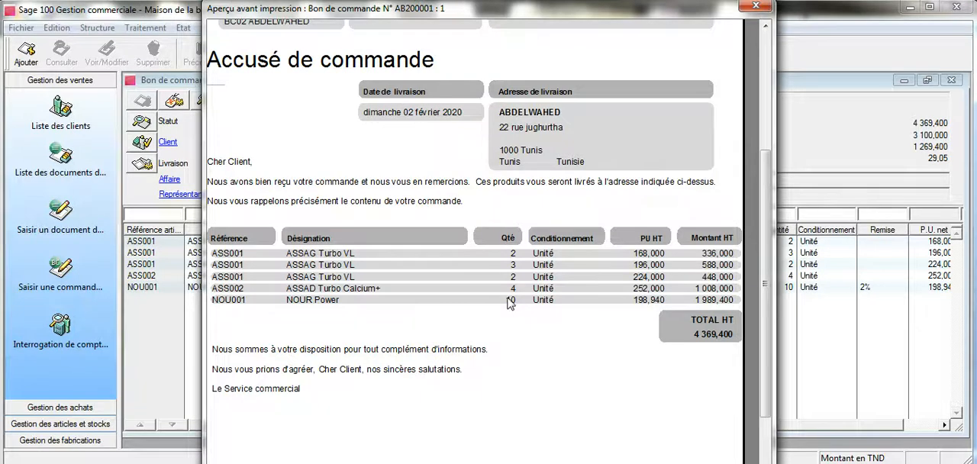
left_click(754, 7)
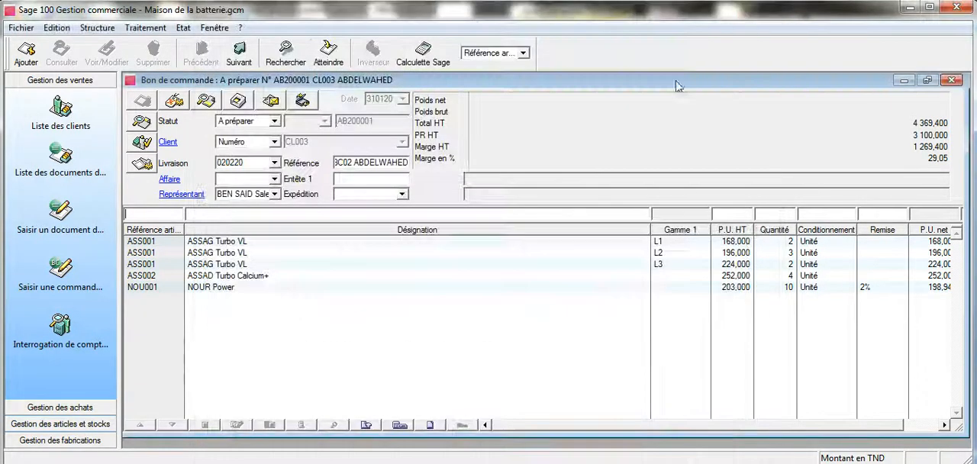
left_click(950, 80)
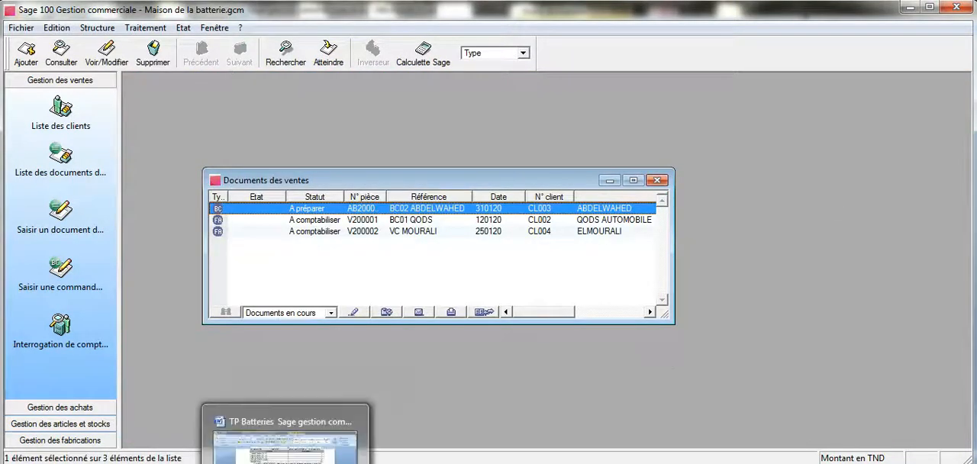
Step: Open the customer's pending sales order and transform it into a Facture dated 020220
left_click(274, 431)
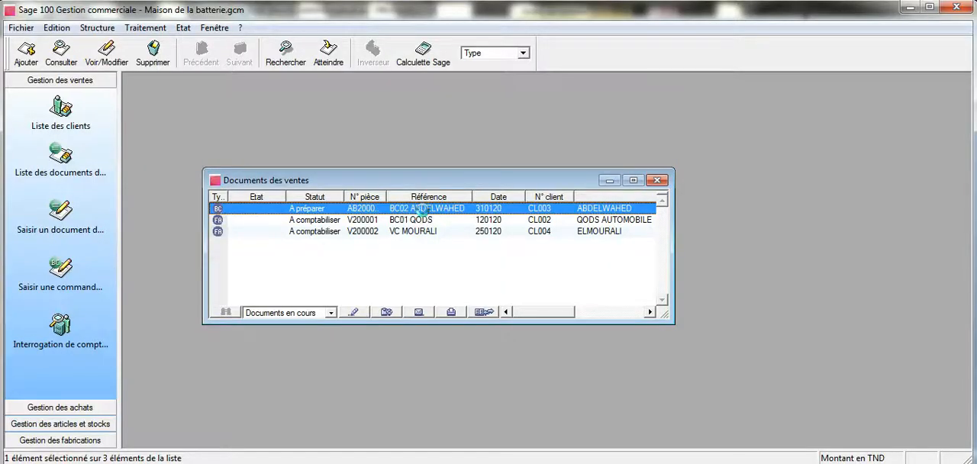
double_click(424, 208)
left_click(631, 97)
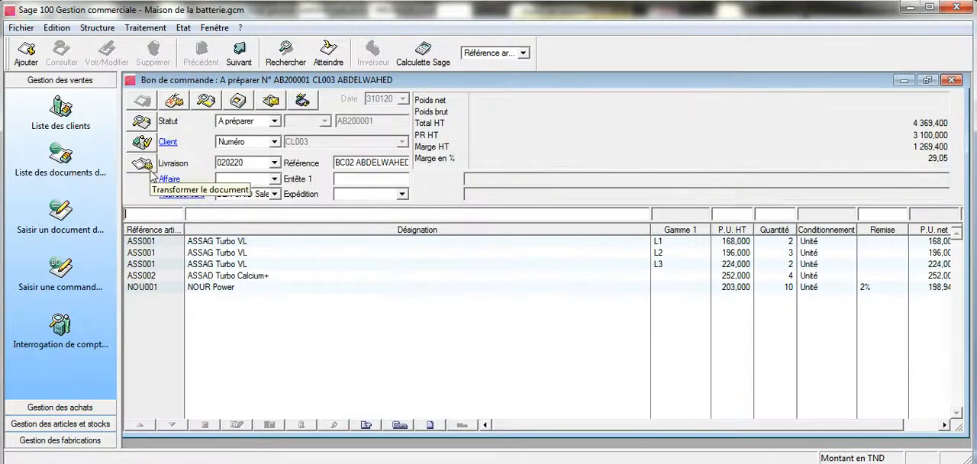
left_click(150, 172)
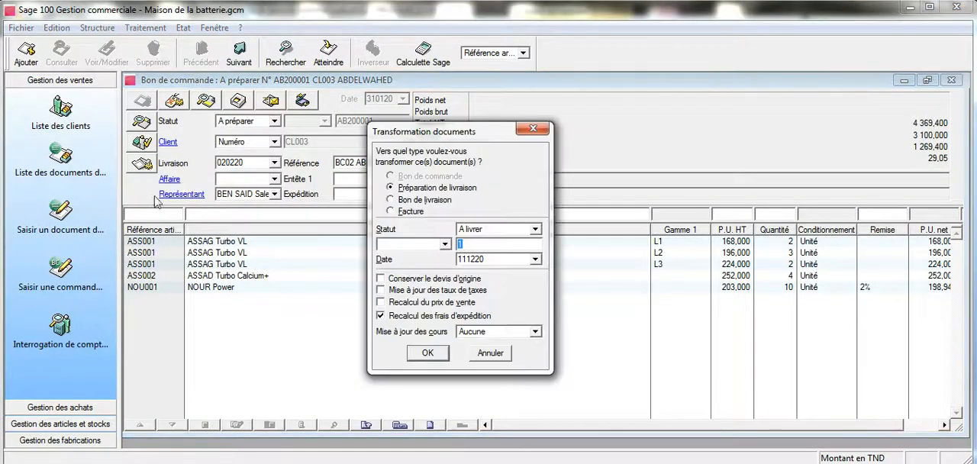
left_click(390, 211)
left_click_drag(492, 262, 449, 262)
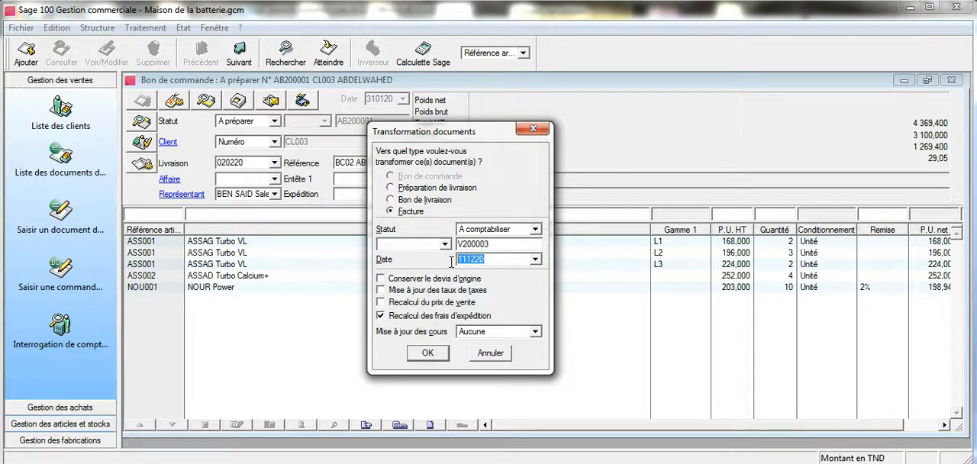
type("020")
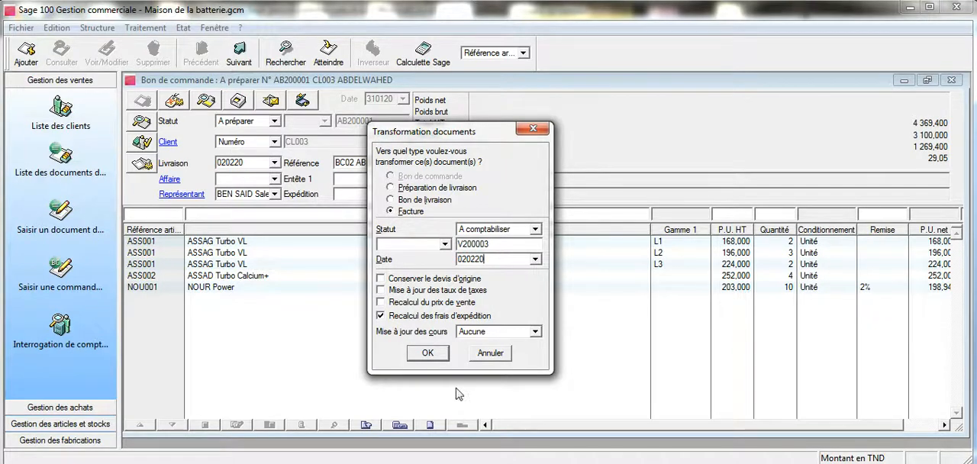
left_click(433, 355)
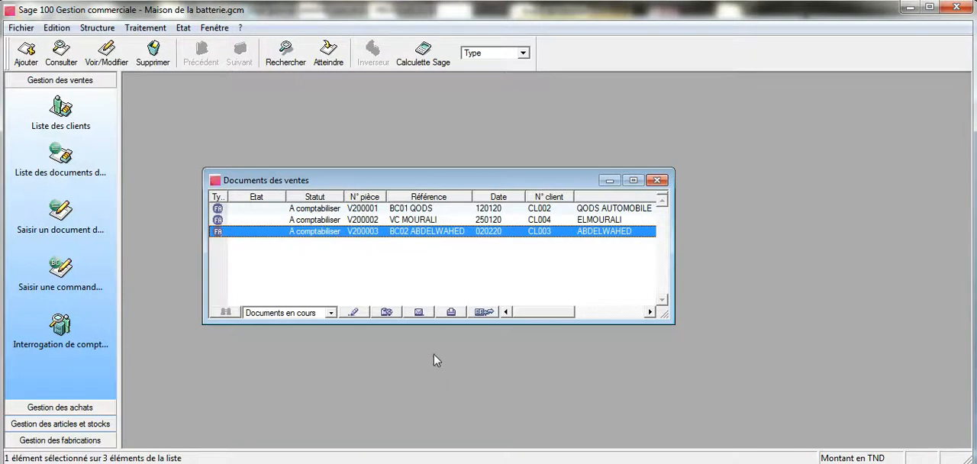
Step: Open the new invoice and add the fiscal stamp article ZTF (ZZ Timbre) with quantity 1
left_click(323, 230)
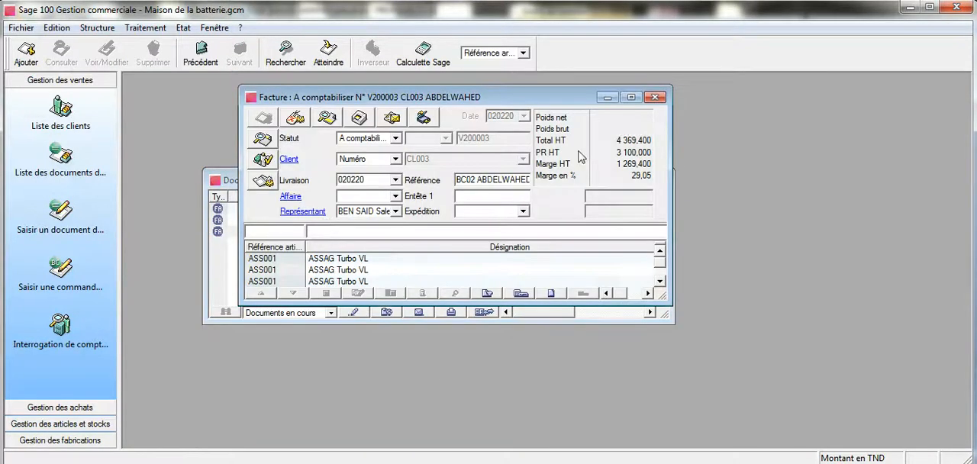
left_click(631, 100)
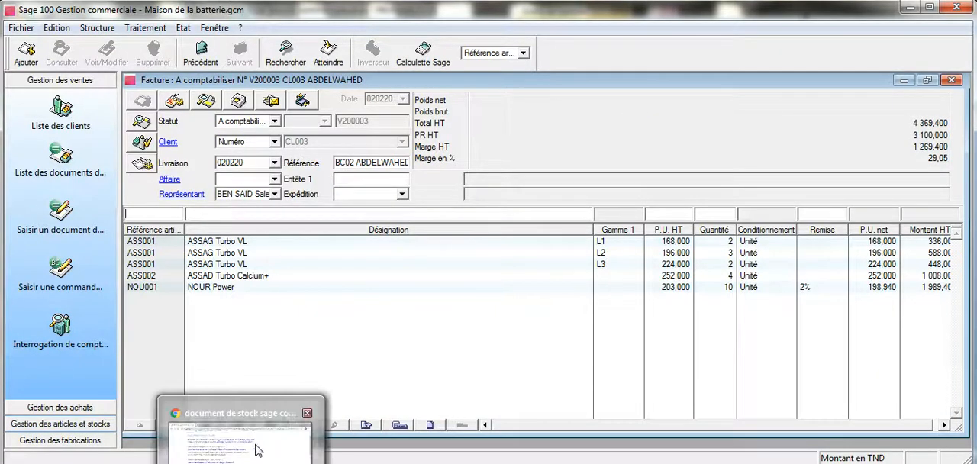
double_click(156, 217)
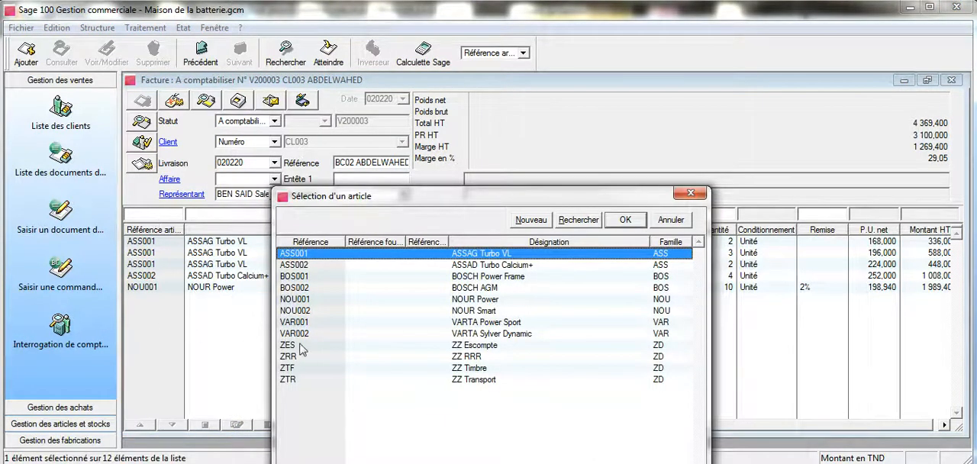
left_click(451, 370)
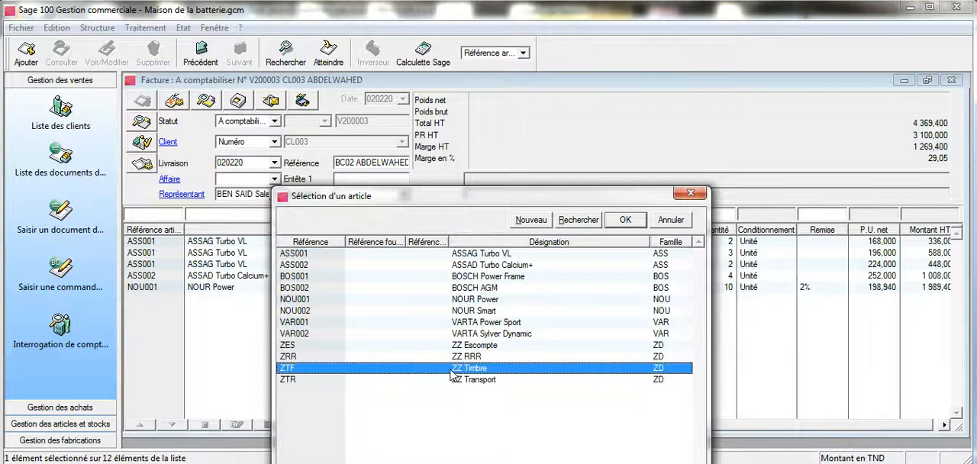
left_click(624, 219)
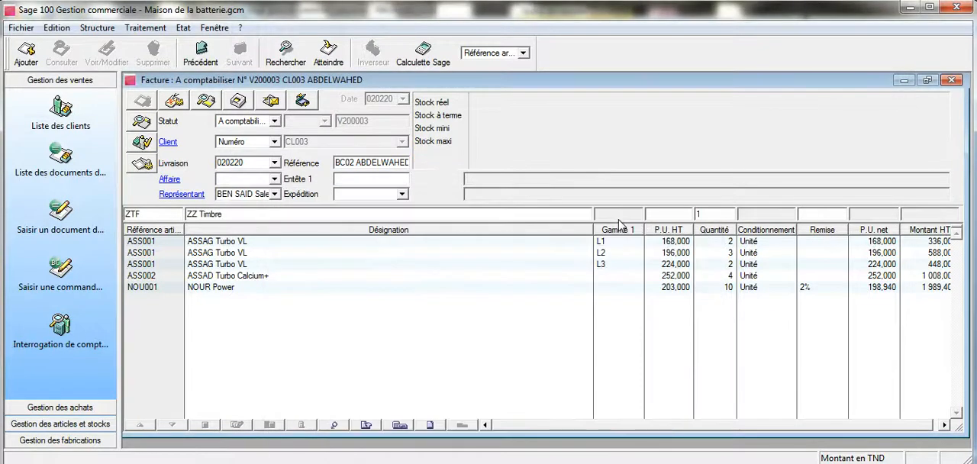
key("Return")
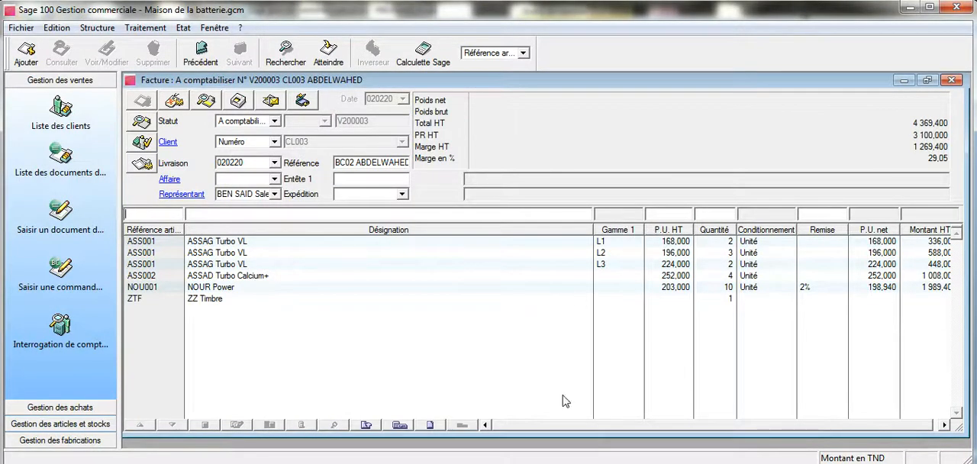
Step: Check the invoicing instructions in Word, preview the invoice in Sage 100 with the model Facture gamme libre.bgc, and close the preview
key("alt+Tab")
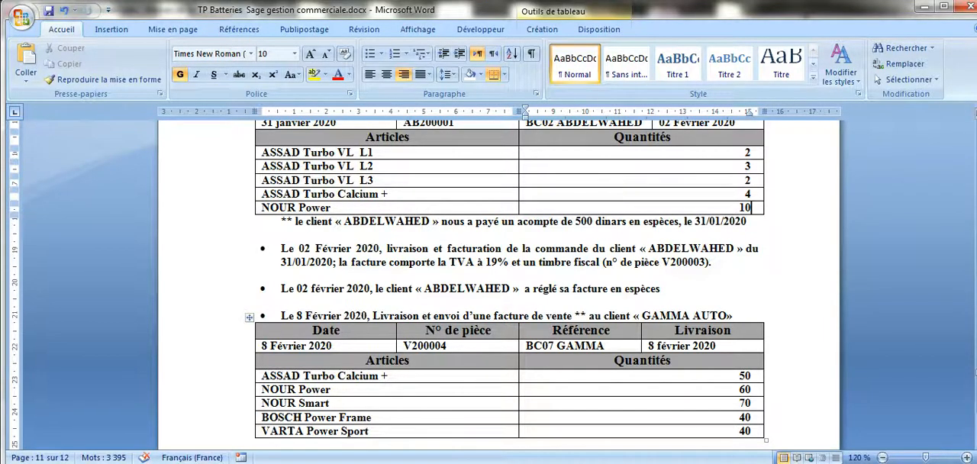
left_click(373, 438)
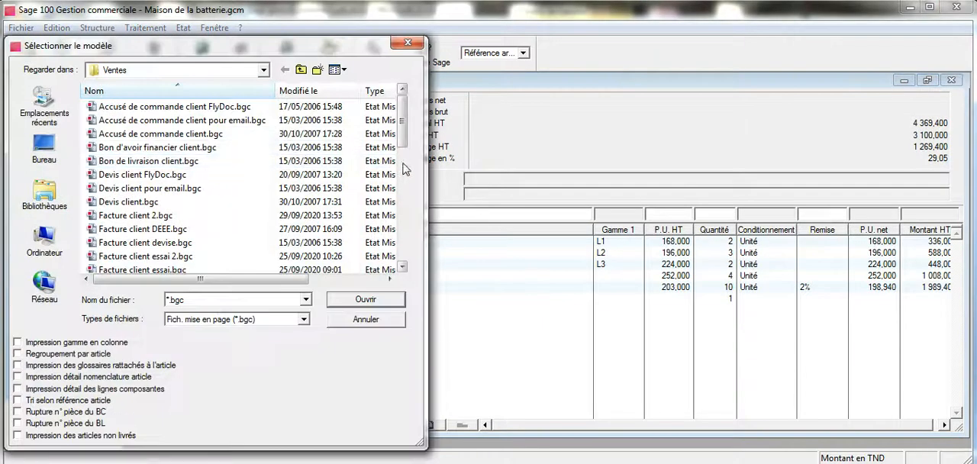
left_click_drag(403, 137, 400, 175)
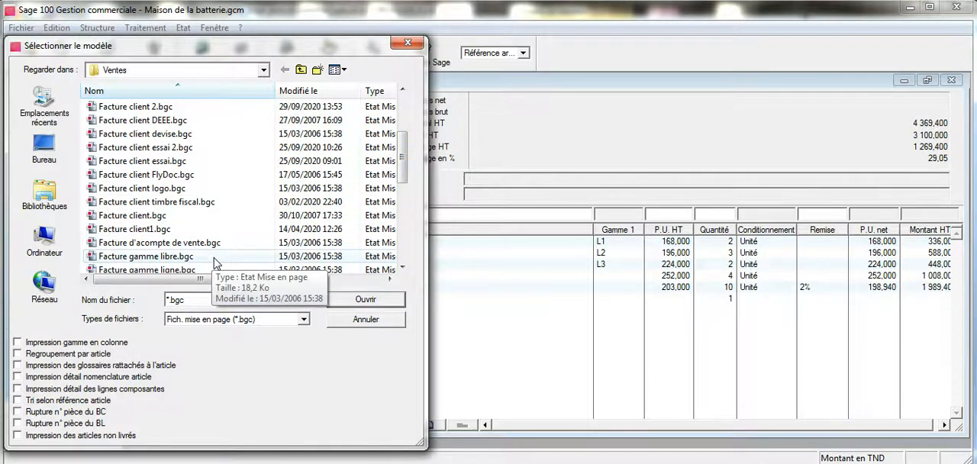
left_click(215, 261)
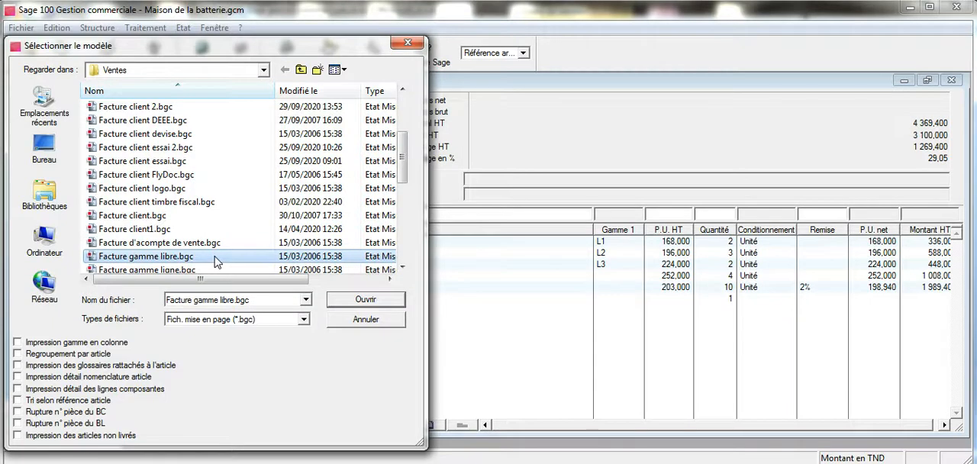
left_click(354, 303)
left_click(259, 358)
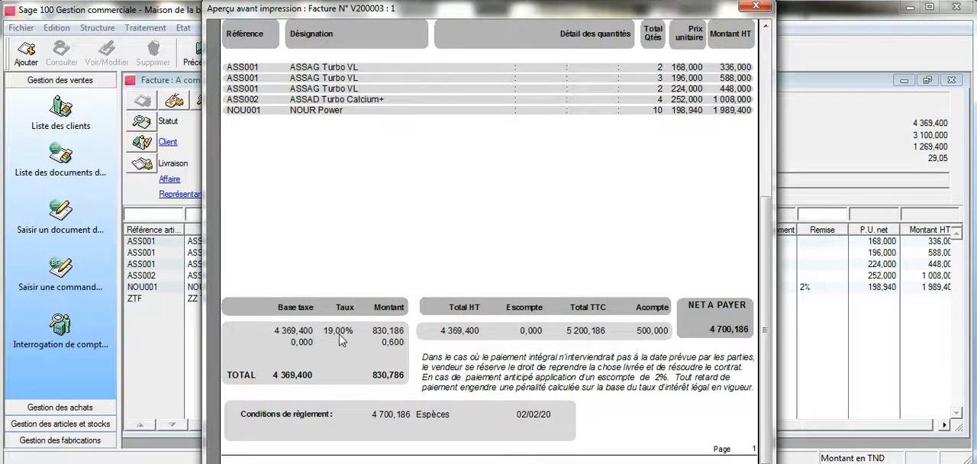
left_click(755, 6)
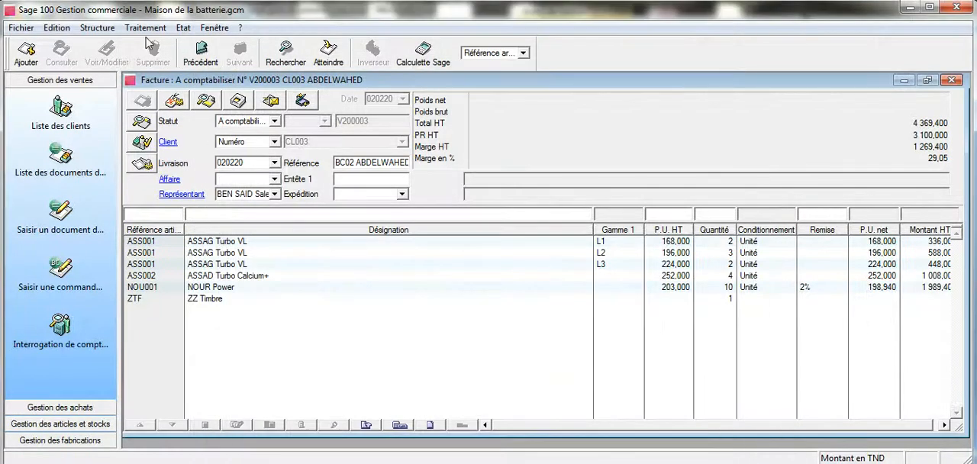
Step: Preview the invoice with another customer invoice model, examine its totals enlarged, and close the preview and the invoice
left_click(245, 106)
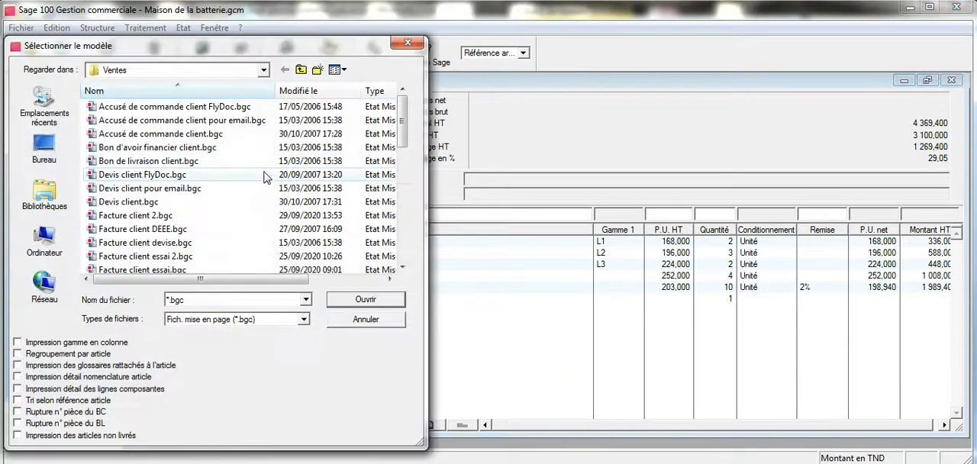
left_click_drag(404, 130, 406, 180)
left_click(267, 216)
left_click(360, 299)
left_click(267, 354)
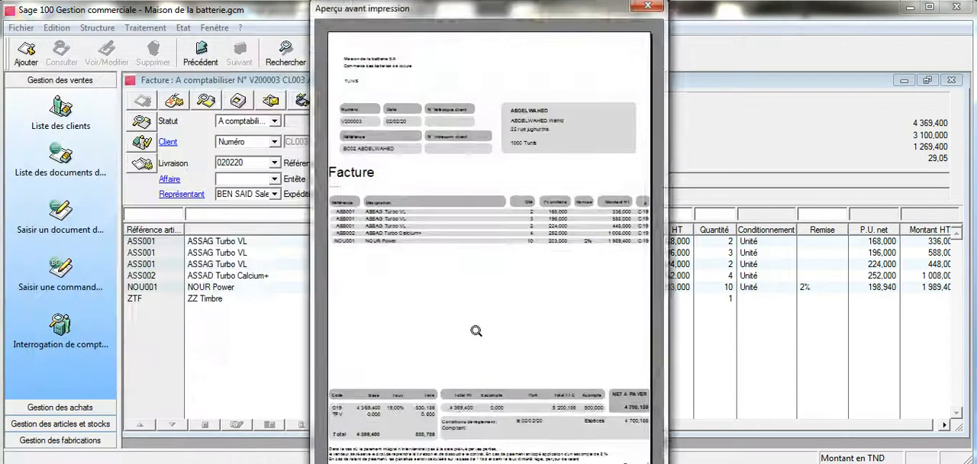
left_click(477, 332)
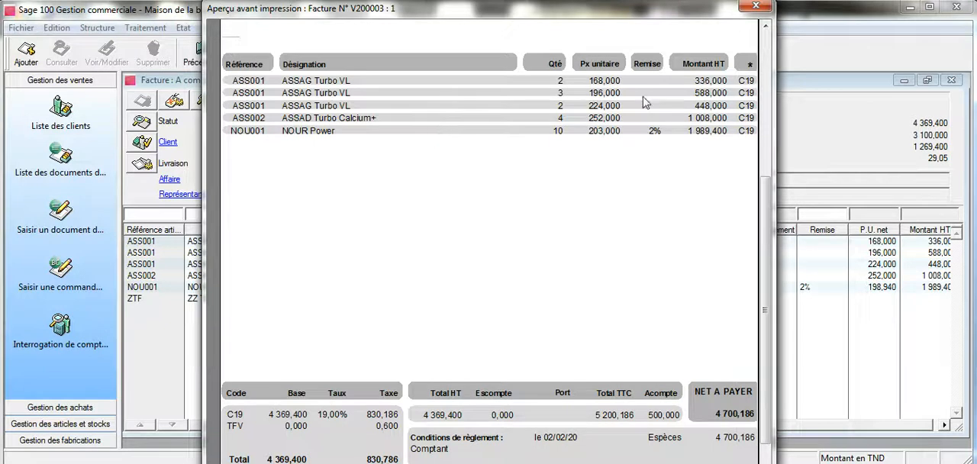
left_click(754, 8)
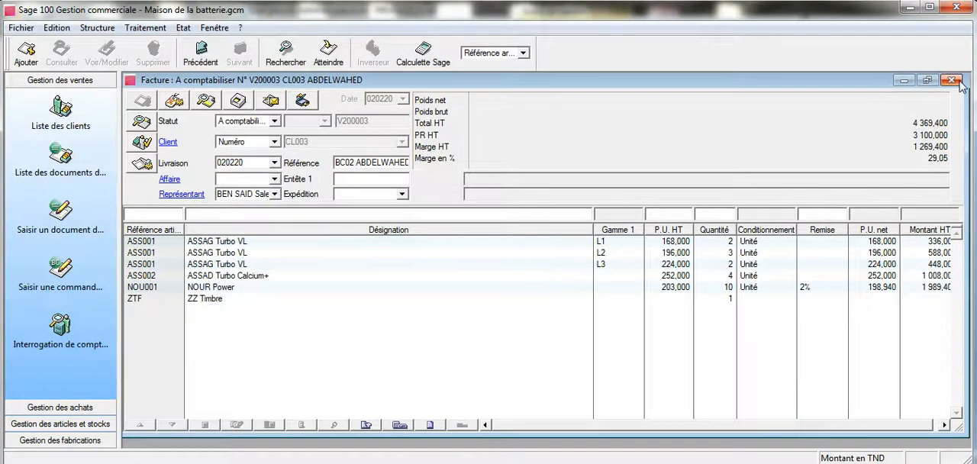
left_click(951, 80)
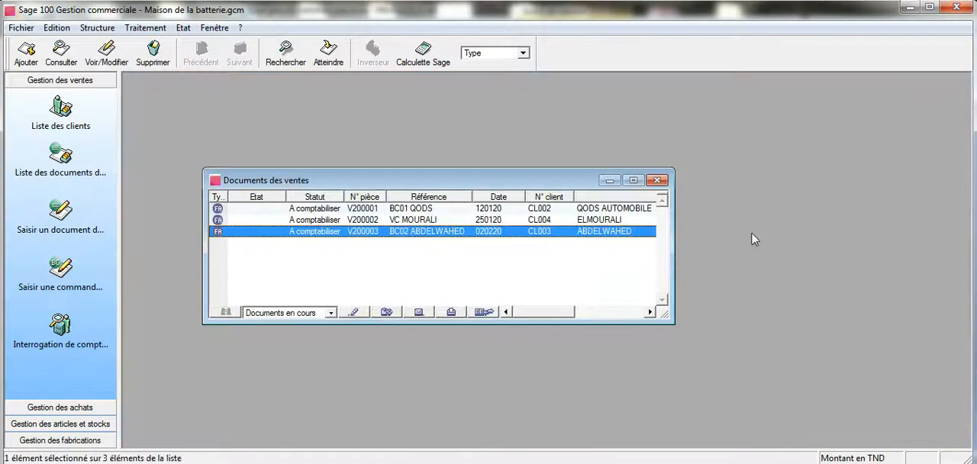
Step: Consult the invoice settlement in Word and start a cash payment entry (Règlement comptant) from the invoice's TTC valuation in Sage 100
left_click(374, 463)
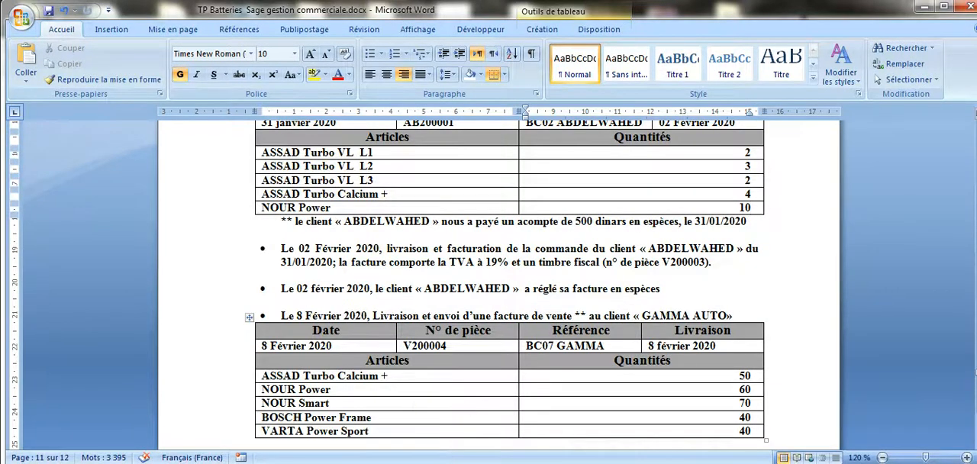
left_click(404, 462)
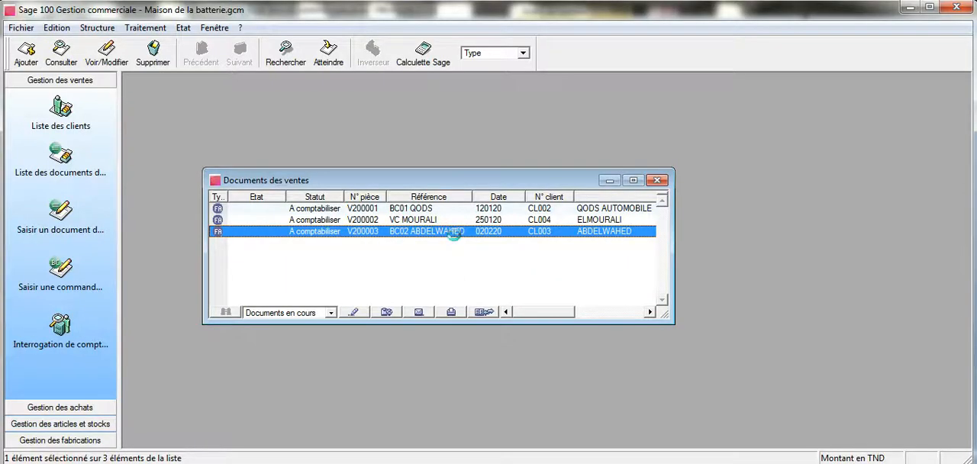
double_click(454, 233)
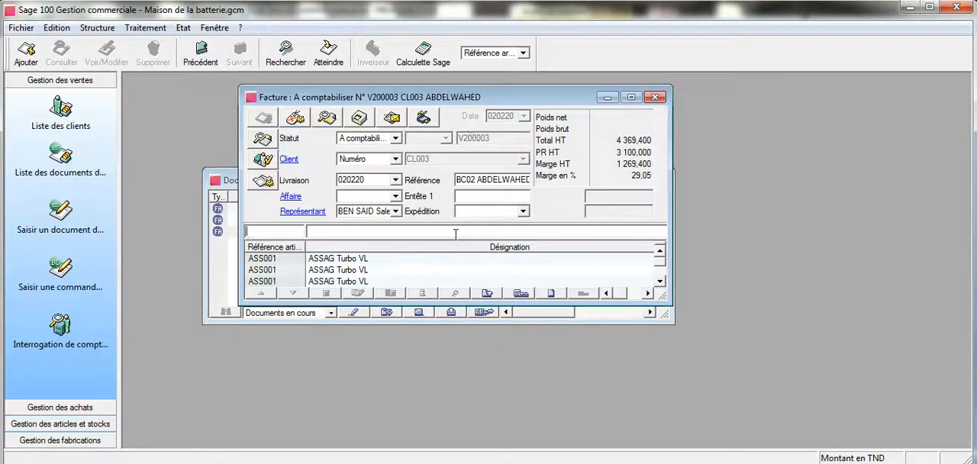
left_click(631, 97)
left_click(209, 102)
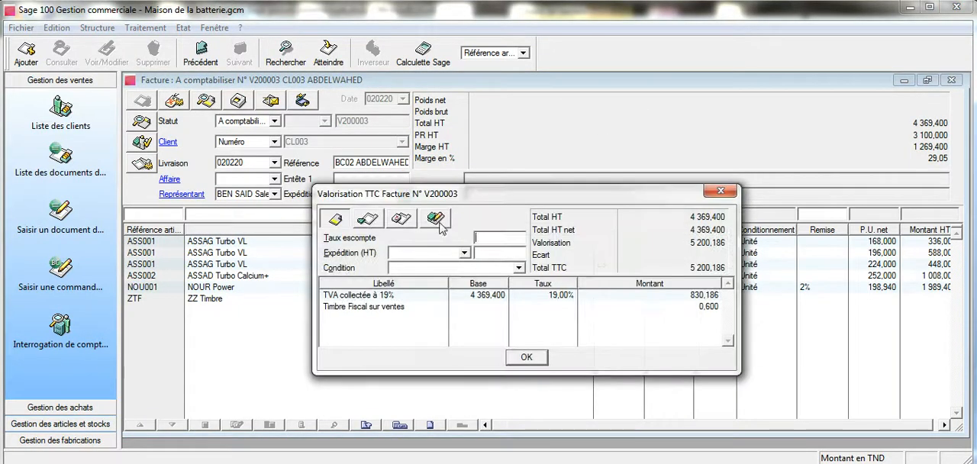
left_click(435, 219)
Step: Label the payment Reg Facture, followed by the invoice number, the customer's shortened name and espèces
left_click(358, 280)
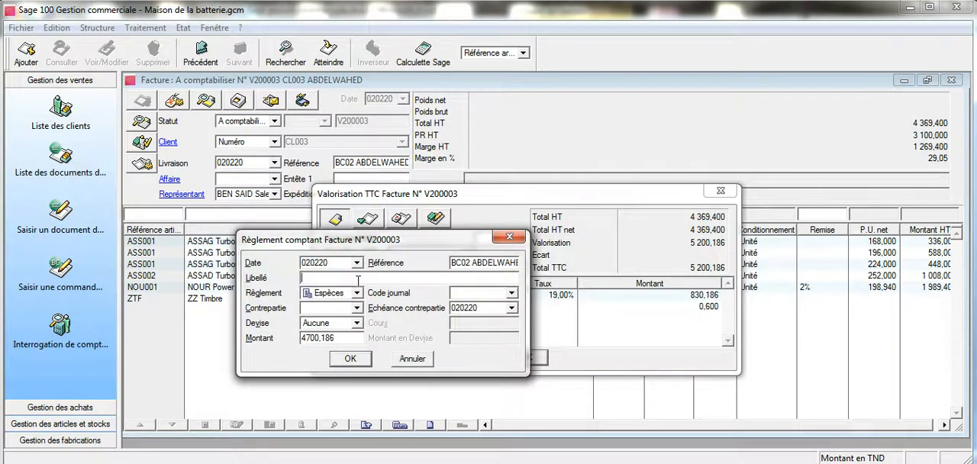
type("REg Facture V200003 A")
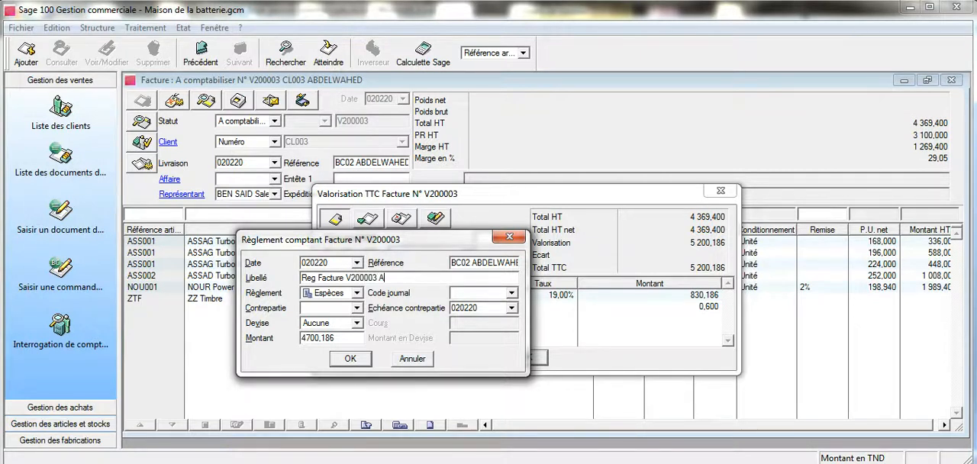
type("BDELWAHED espè")
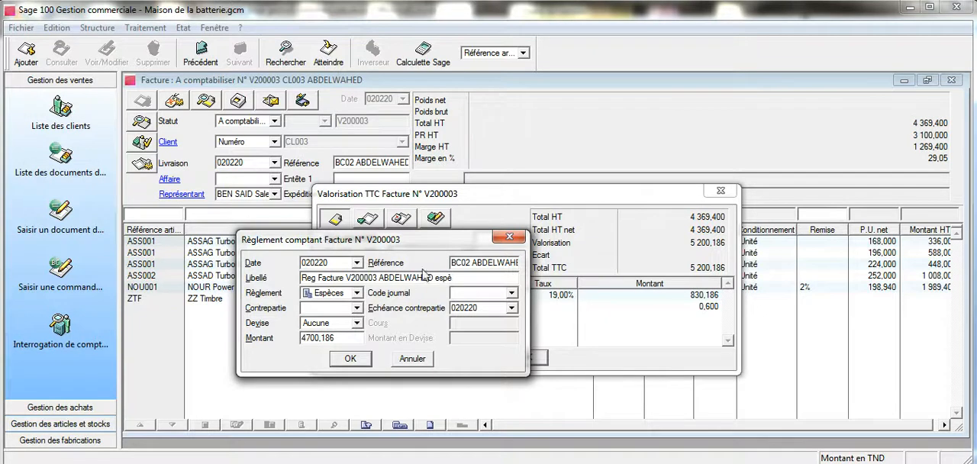
left_click_drag(432, 278, 413, 278)
key("BackSpace")
key("BackSpace")
type("c")
Step: Assign the payment to journal CAI with counterpart account Clients, record it and close the TTC valuation window
left_click(512, 294)
left_click(489, 315)
left_click(358, 308)
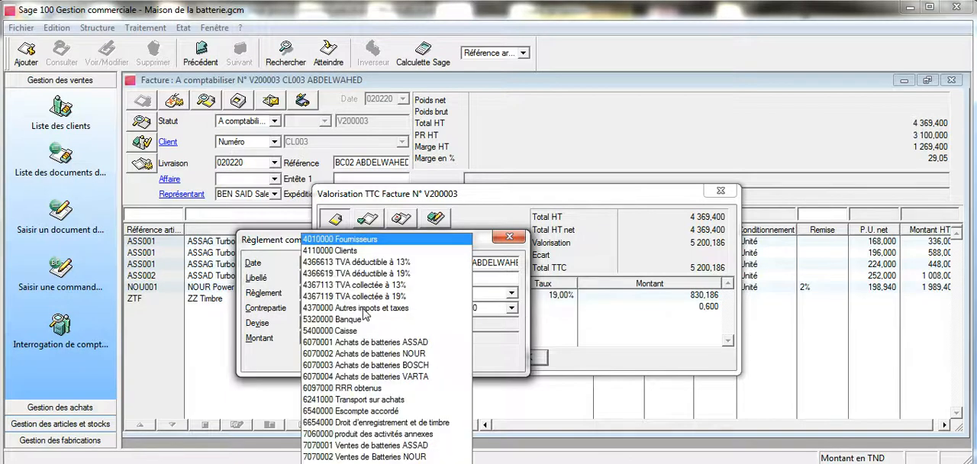
left_click(379, 251)
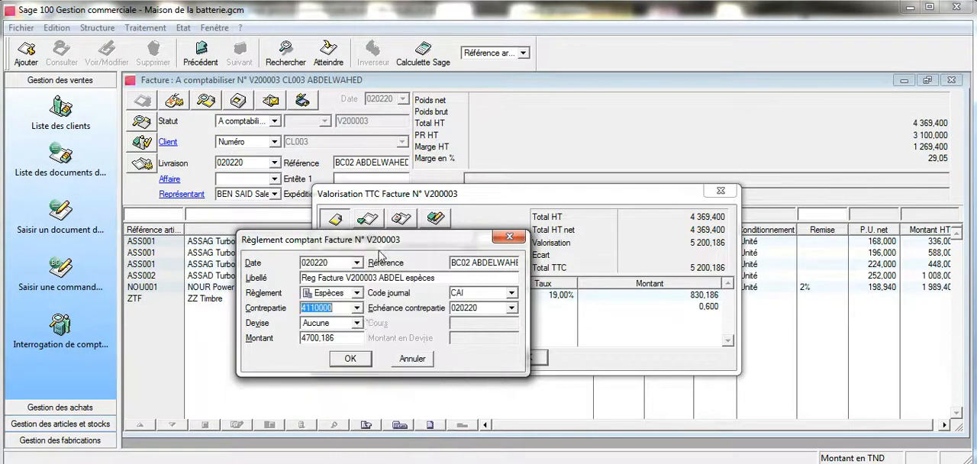
left_click(360, 338)
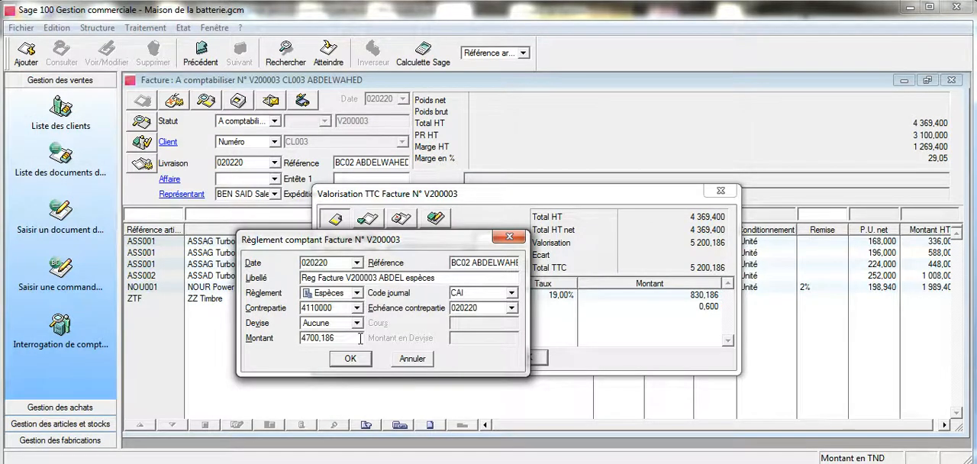
key("Return")
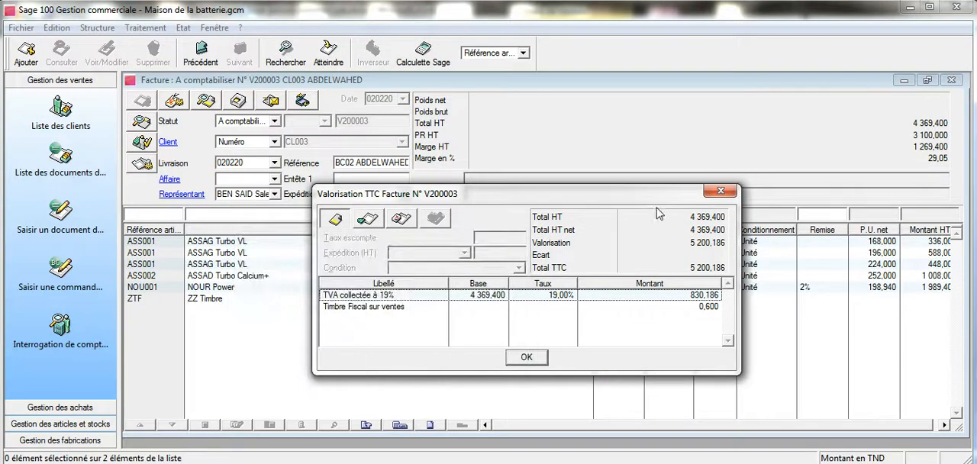
left_click(713, 196)
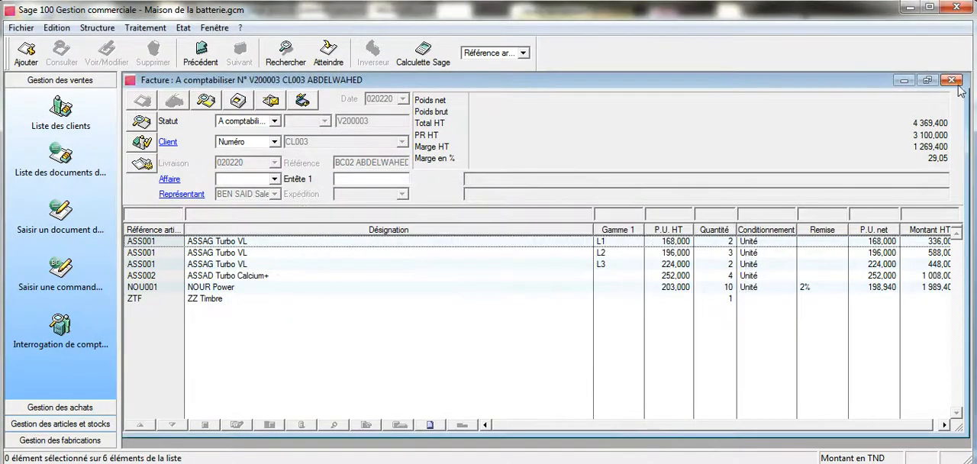
Step: Close the current invoice and examine the 8 February 2020 invoice exercise for GAMMA AUTO in Word, then return to Sage 100
left_click(952, 81)
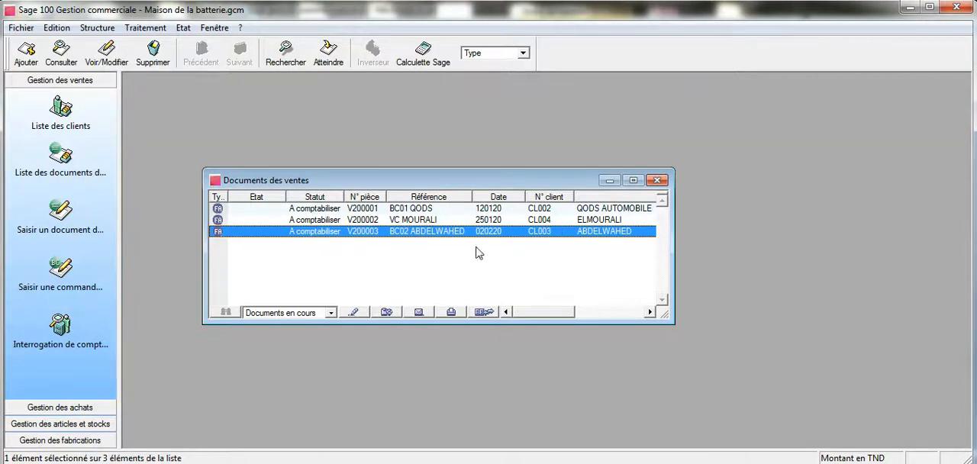
left_click(279, 461)
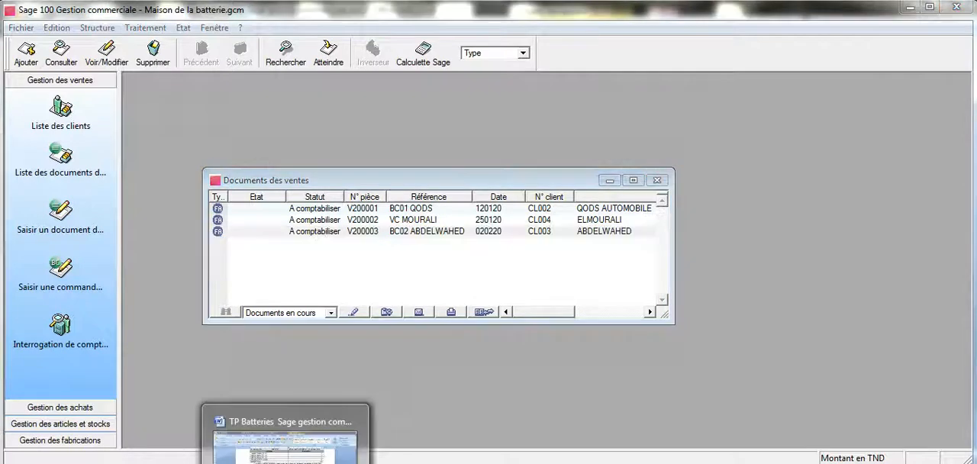
scroll(469, 249, "down", 1)
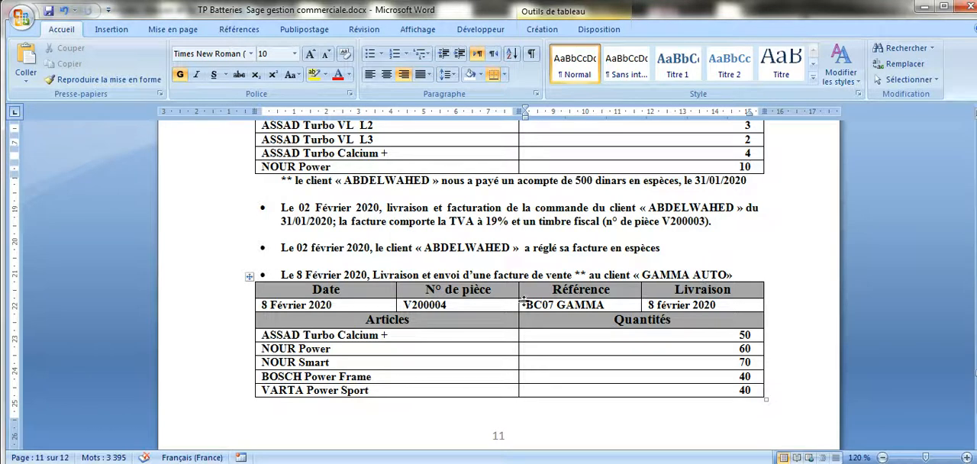
scroll(516, 313, "down", 4)
scroll(517, 309, "down", 1)
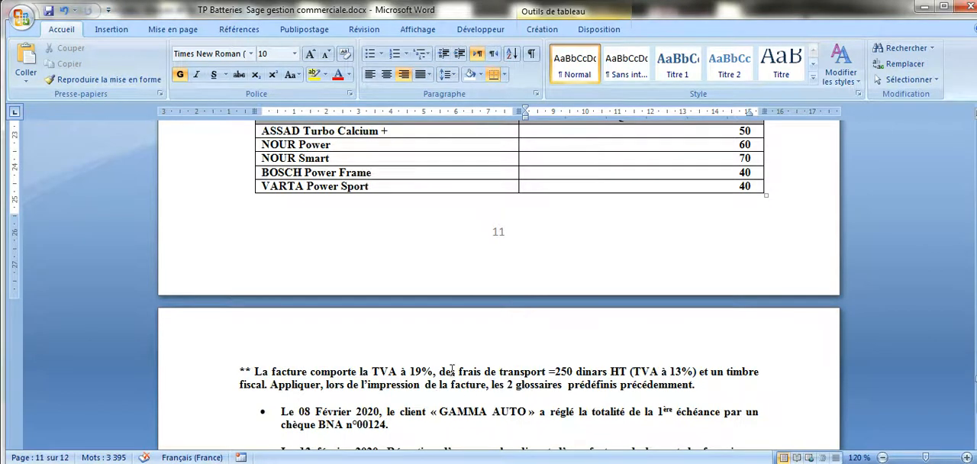
scroll(515, 331, "up", 2)
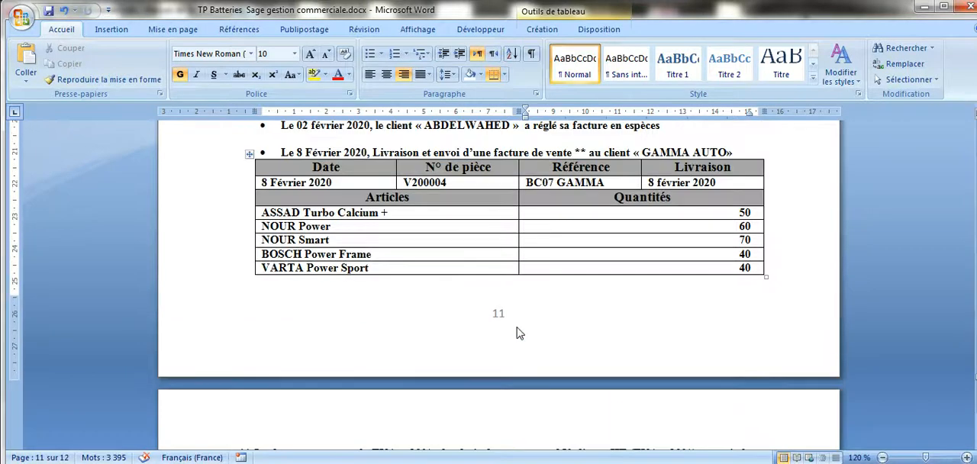
scroll(516, 331, "down", 1)
scroll(516, 331, "up", 1)
left_click(373, 459)
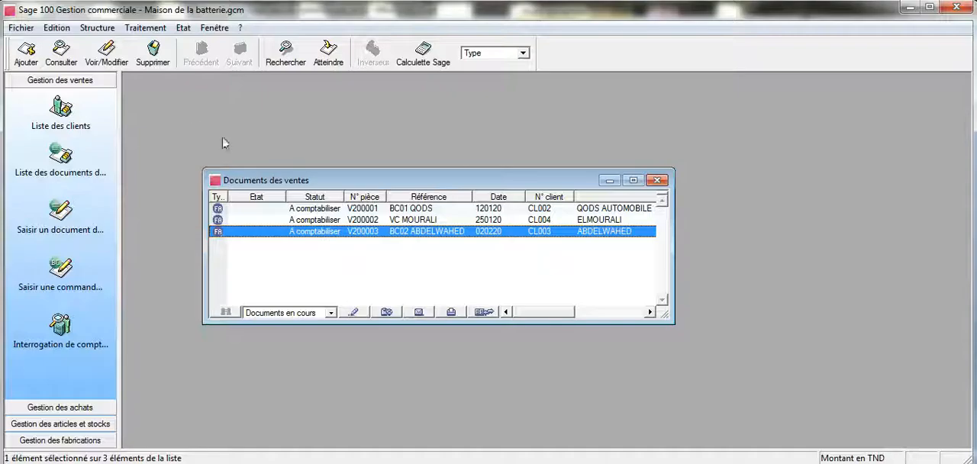
Step: Create a new sales invoice (Facture) dated 080220 for the client GAMMA AUTO
left_click(26, 55)
left_click(453, 281)
left_click(468, 325)
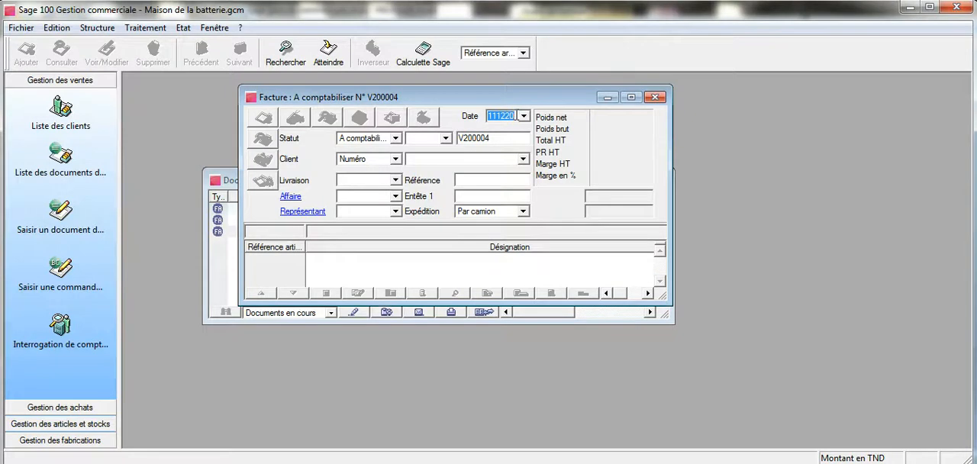
type("080")
left_click(523, 159)
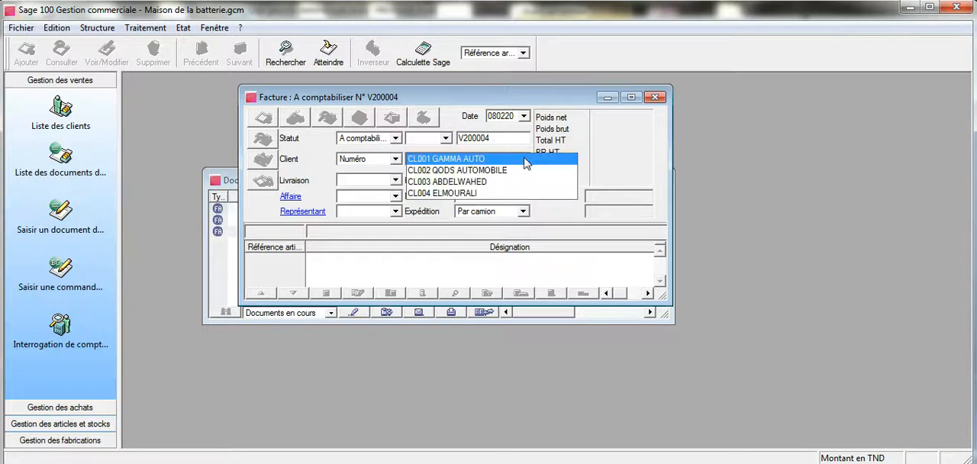
left_click(525, 159)
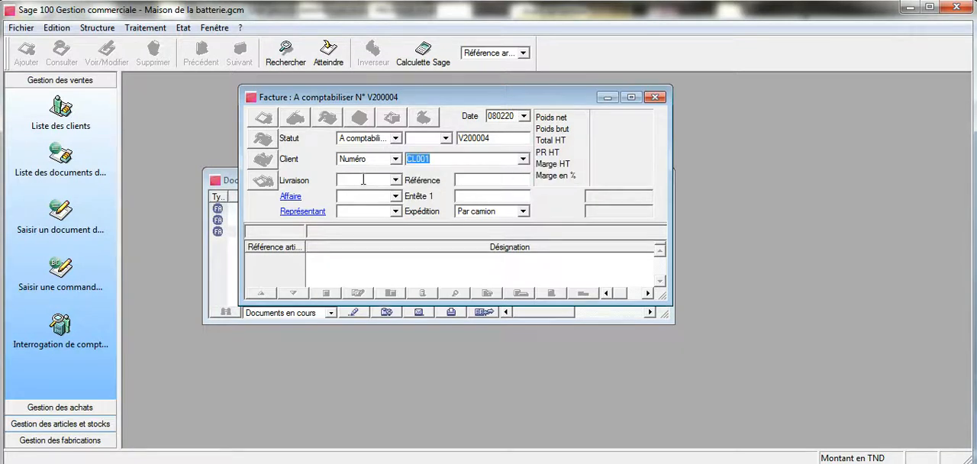
Step: Set the invoice's delivery date to 080220, enter the order reference from the Word exercise and validate the header
left_click(361, 179)
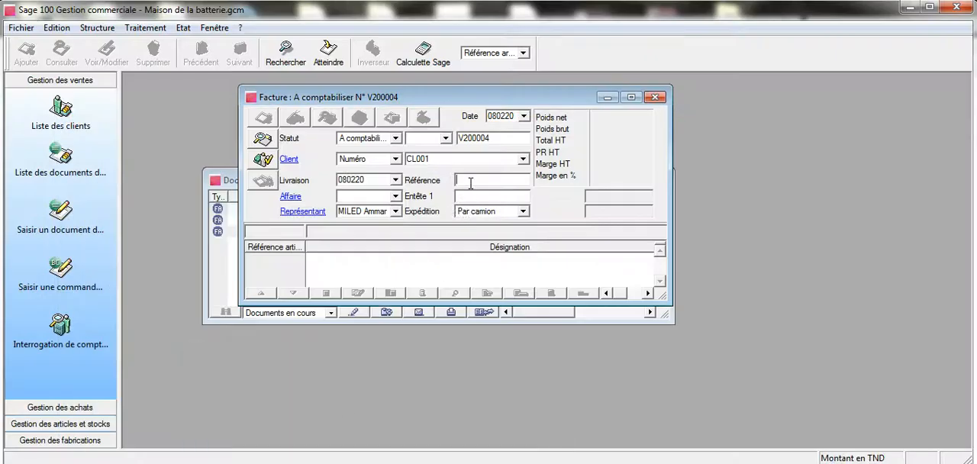
type("BC07 GAMMA")
mouse_move(285, 462)
key("Return")
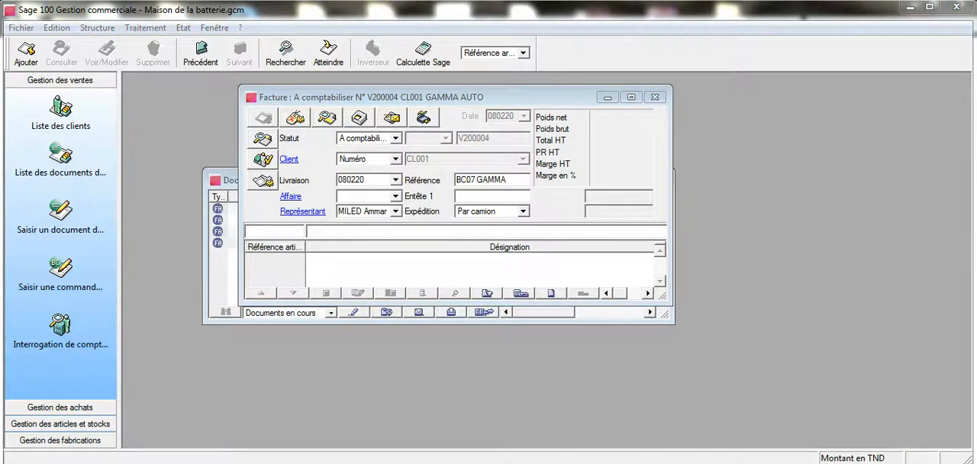
Step: Check the article table in Word, enlarge the Sage 100 invoice window and add article ASS002 ASSAD Turbo Calcium+ with quantity 50
mouse_move(285, 462)
left_click(285, 446)
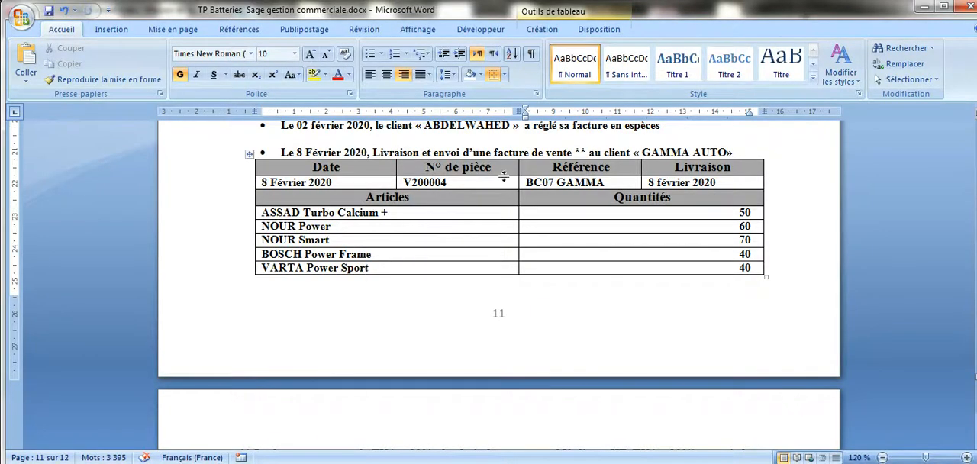
left_click(924, 6)
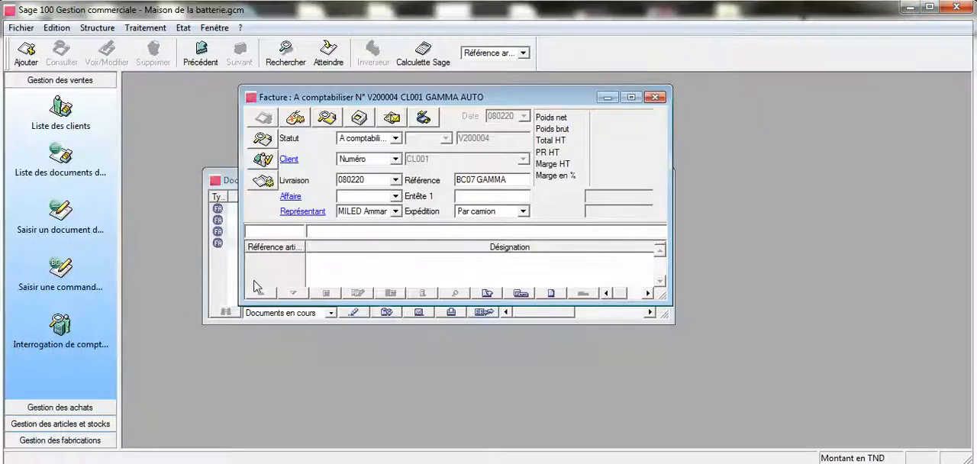
double_click(271, 232)
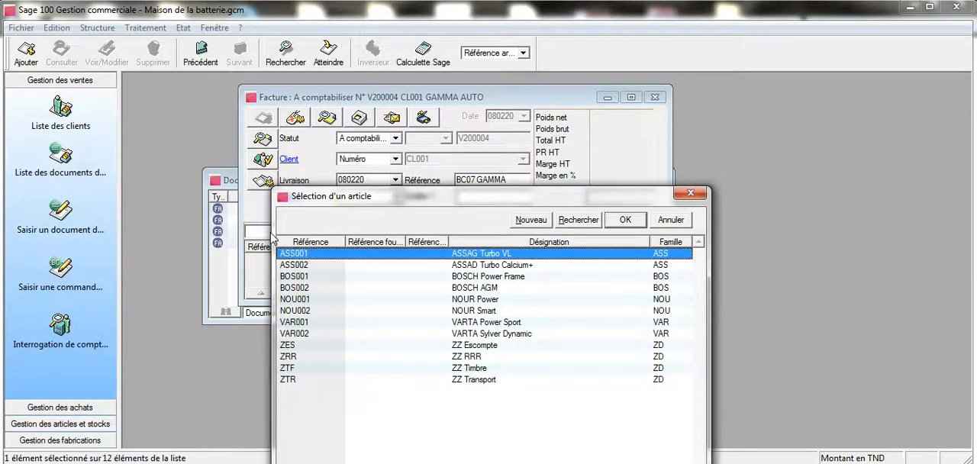
left_click(439, 267)
left_click(624, 220)
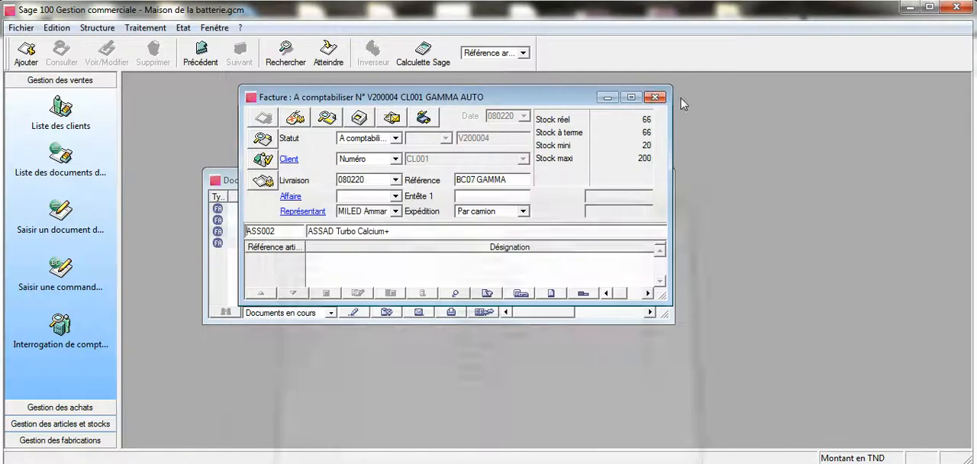
left_click(629, 98)
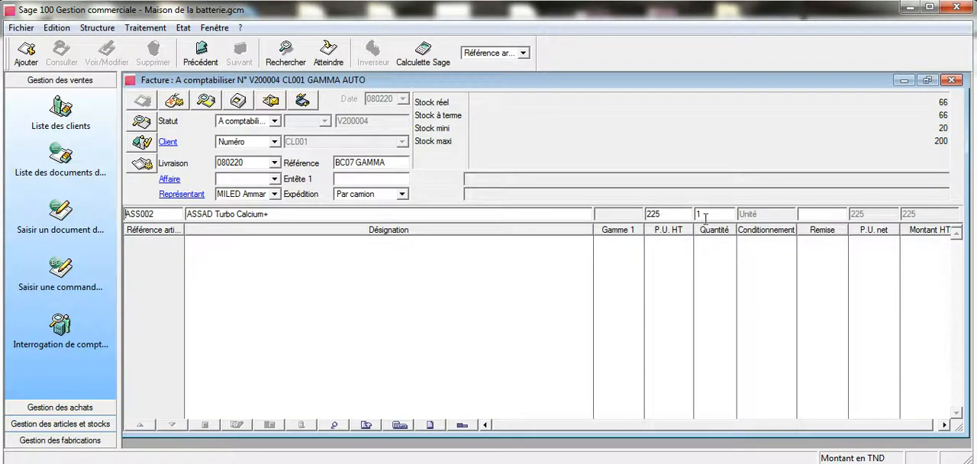
left_click_drag(702, 216, 695, 216)
type("50")
key("Return")
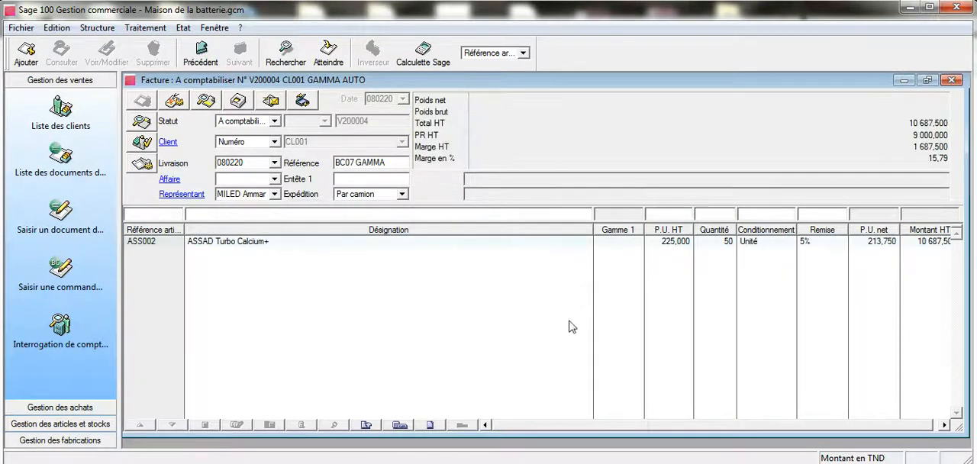
Step: Consult the Word article table and add article NOU001 NOUR Power with quantity 60 to the Sage 100 invoice
left_click(286, 461)
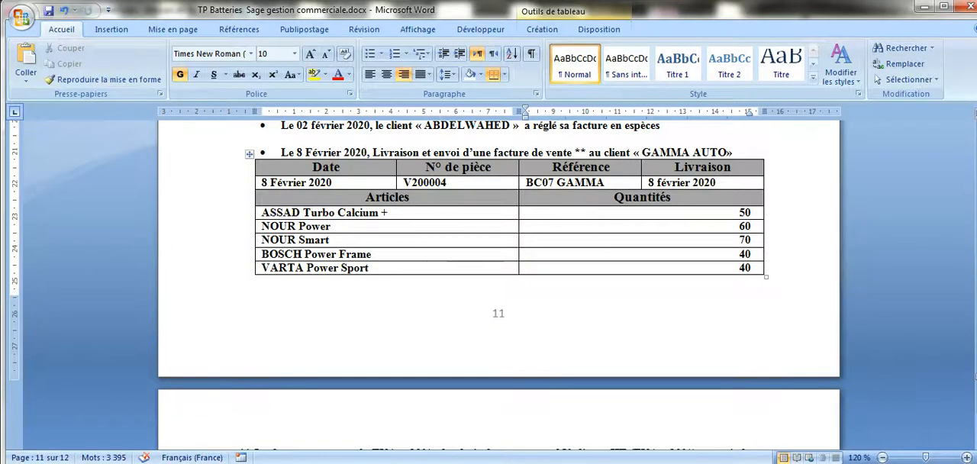
left_click(286, 461)
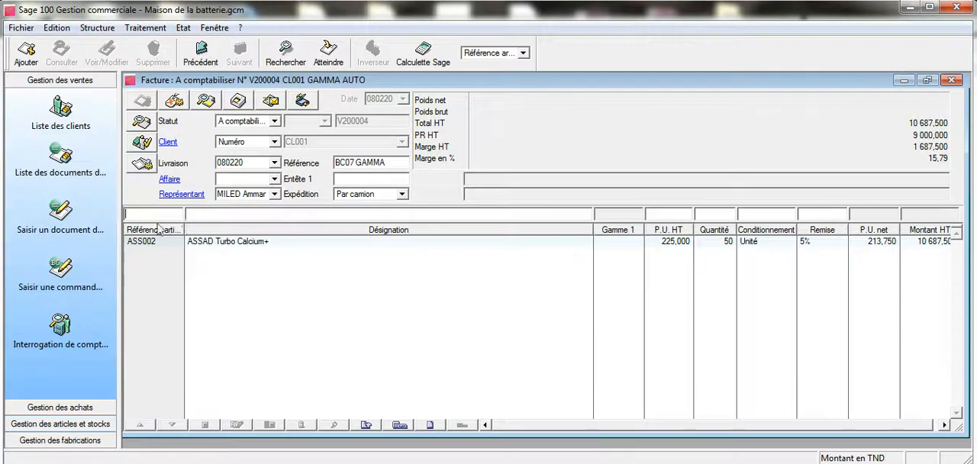
left_click(154, 216)
key("Tab")
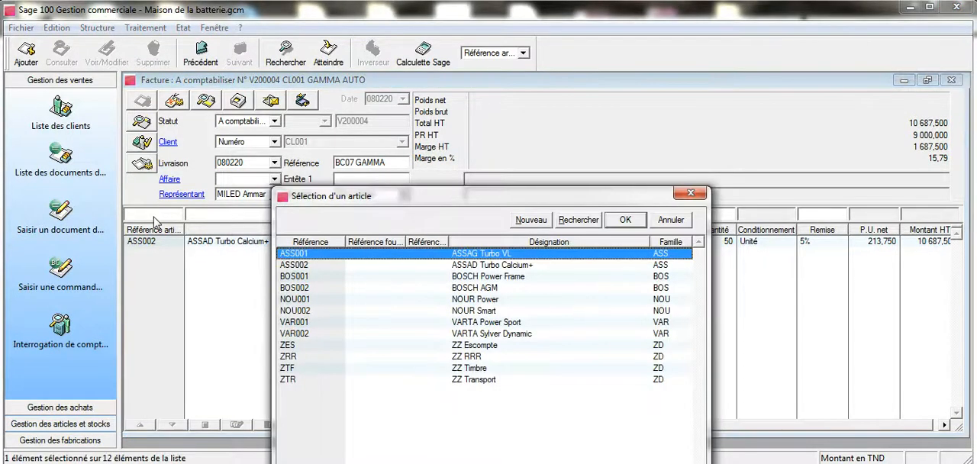
left_click(508, 299)
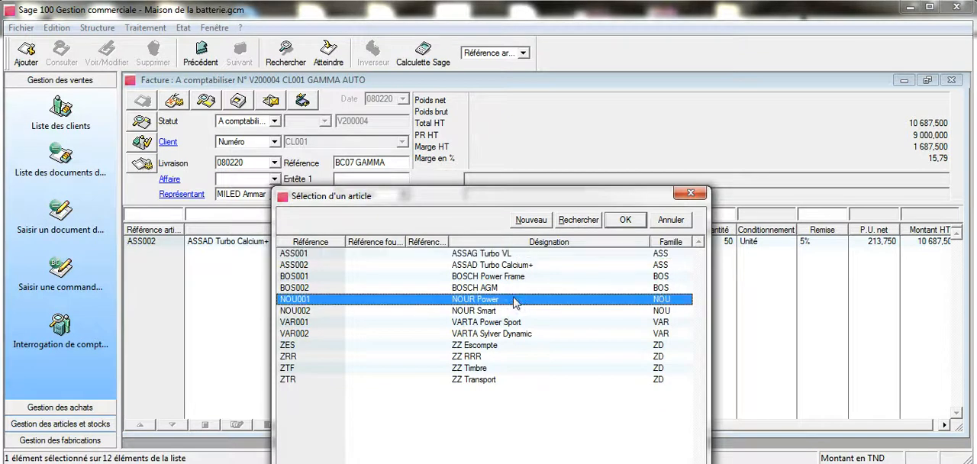
left_click(622, 222)
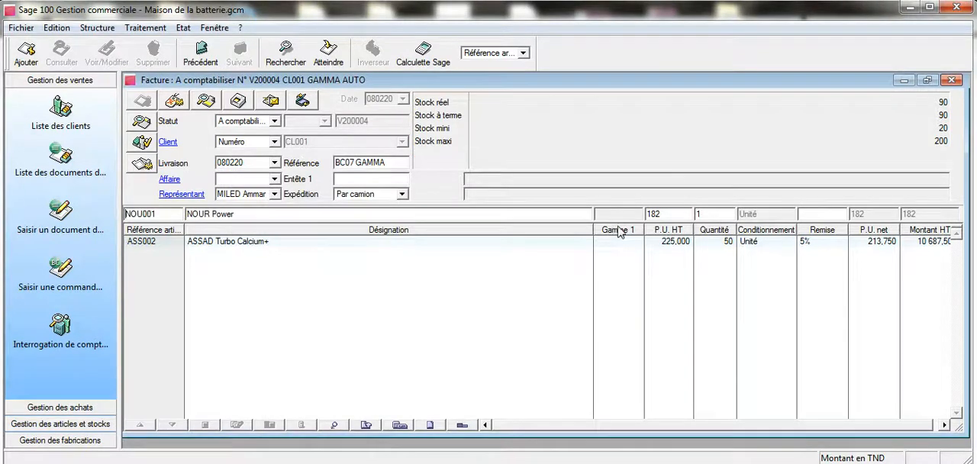
left_click(699, 214)
type("60")
key("Return")
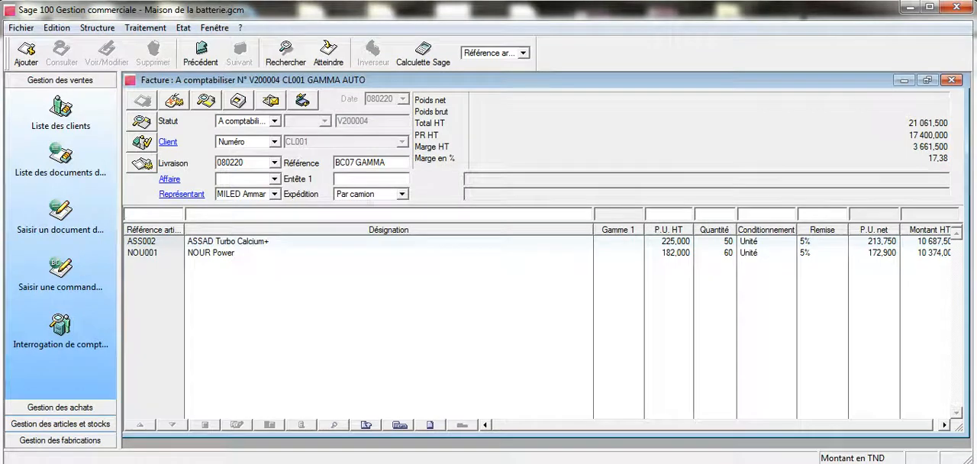
Step: Add article NOU002 NOUR Smart with quantity 70 to the invoice
left_click(240, 435)
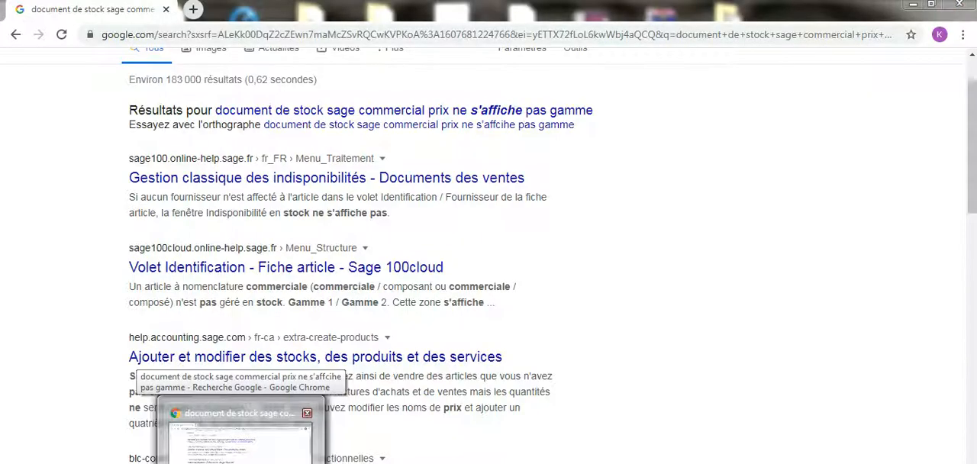
key("Return")
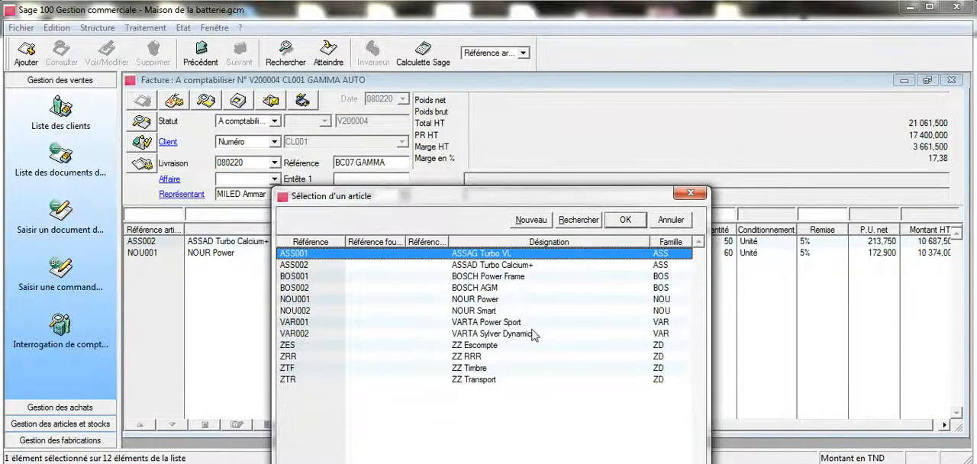
left_click(521, 311)
left_click(621, 221)
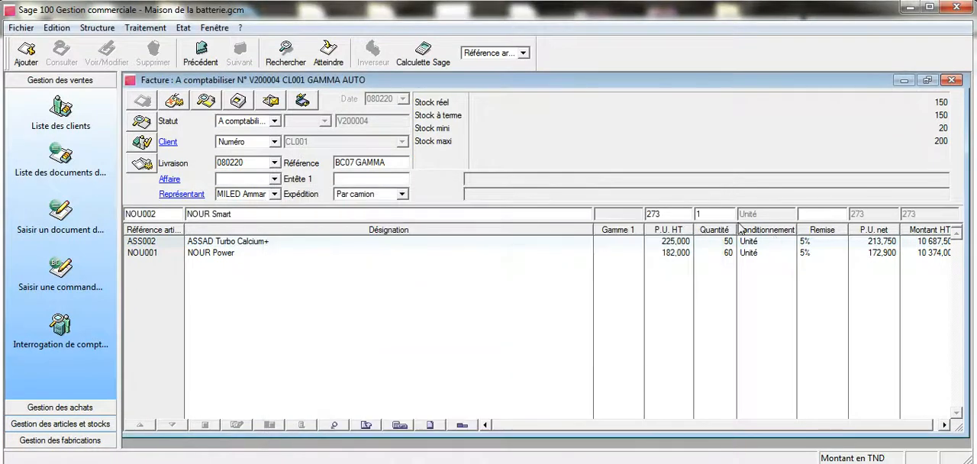
double_click(701, 212)
type("70")
key("Return")
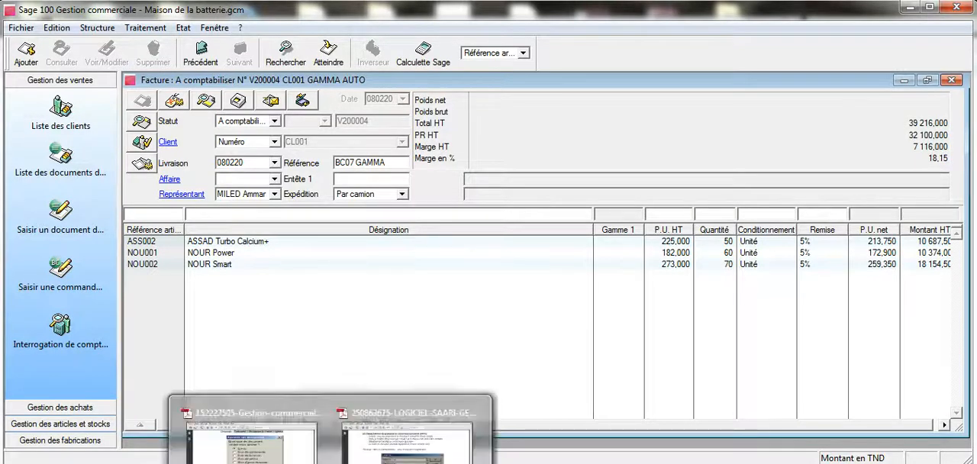
Step: Consult the remaining articles in Word and add BOS001 BOSCH Power Frame with quantity 40 to the Sage 100 invoice
left_click(363, 463)
left_click(281, 439)
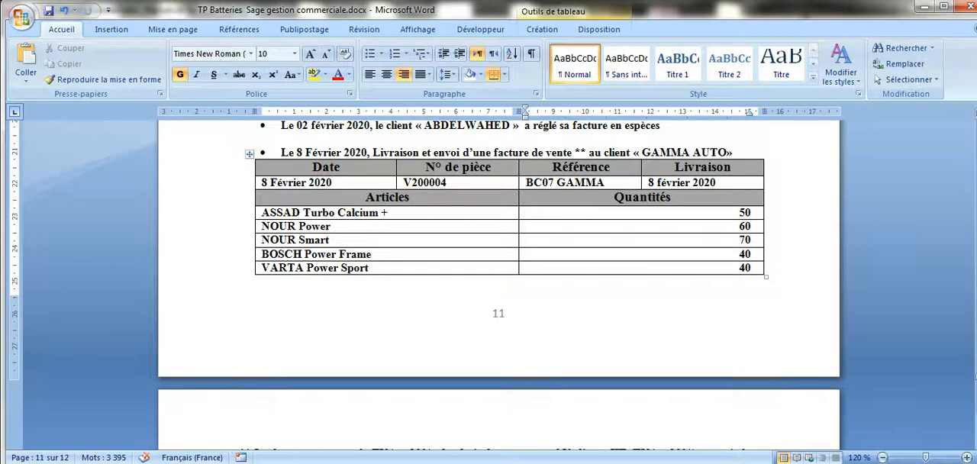
left_click(370, 462)
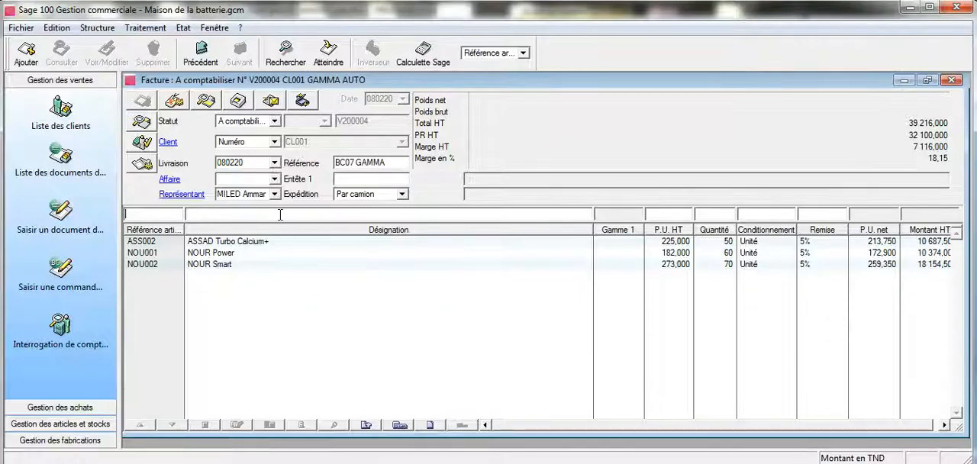
left_click(280, 214)
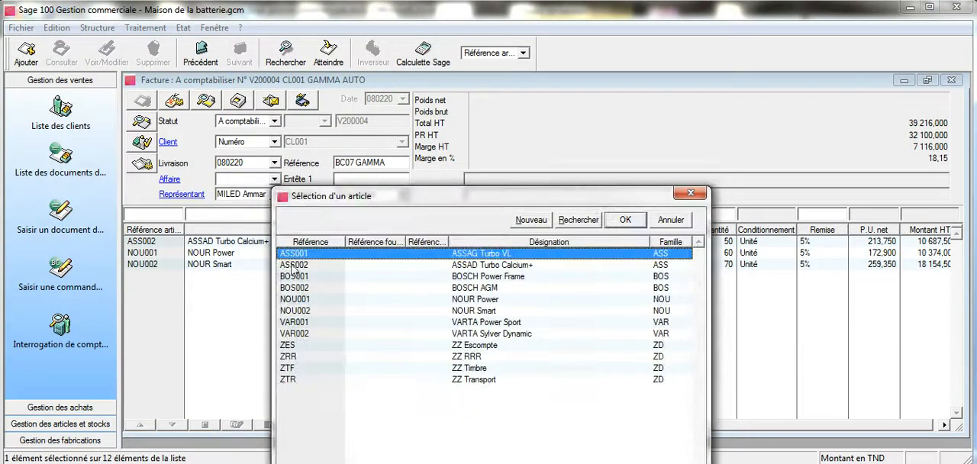
left_click(412, 279)
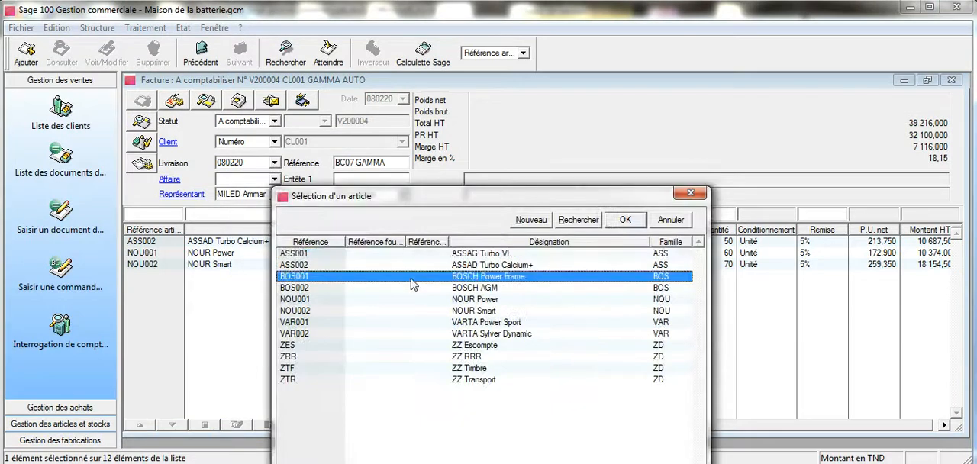
left_click(636, 225)
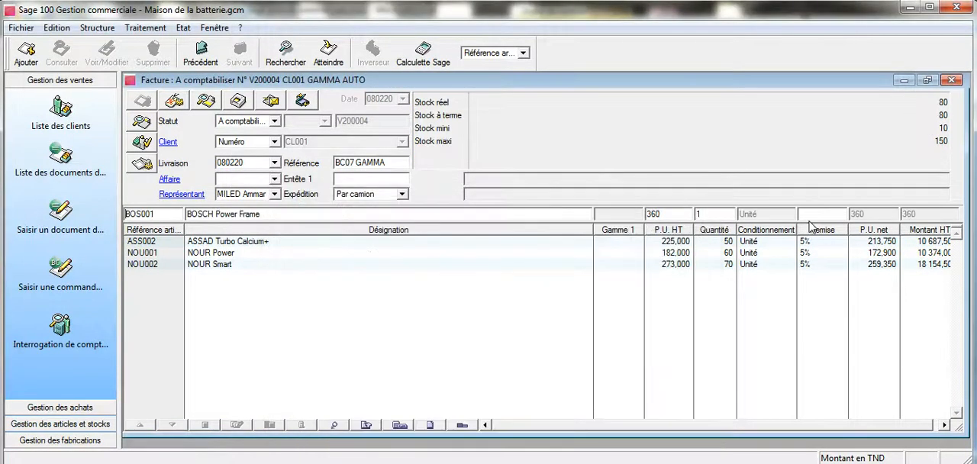
double_click(697, 215)
type("40")
key("Return")
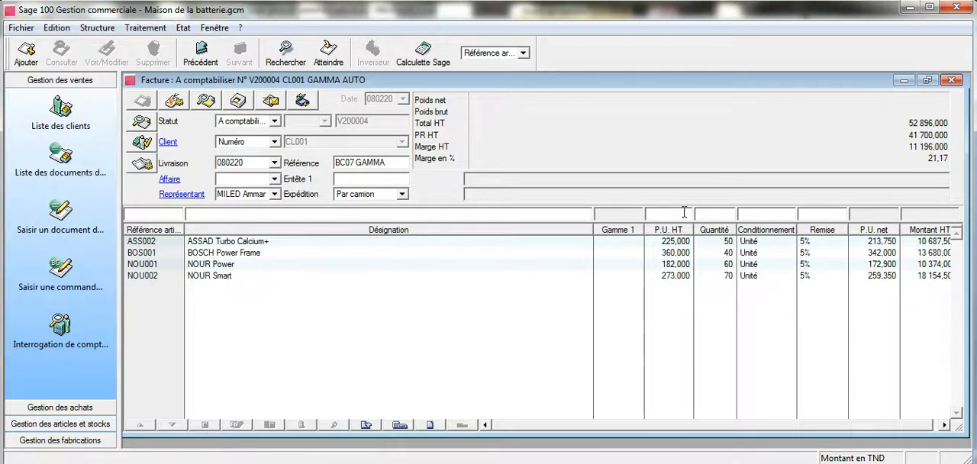
Step: Add article VAR001 VARTA Power Sport with quantity 40 to the invoice
key("Tab")
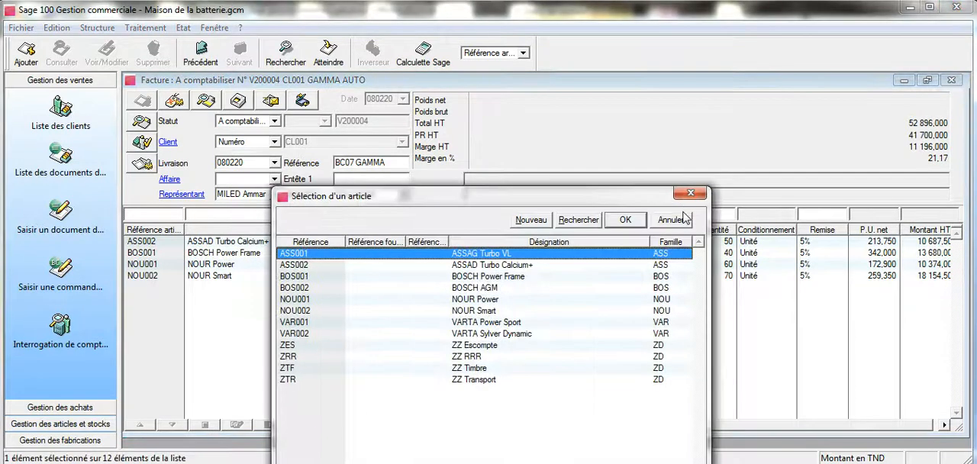
left_click(542, 322)
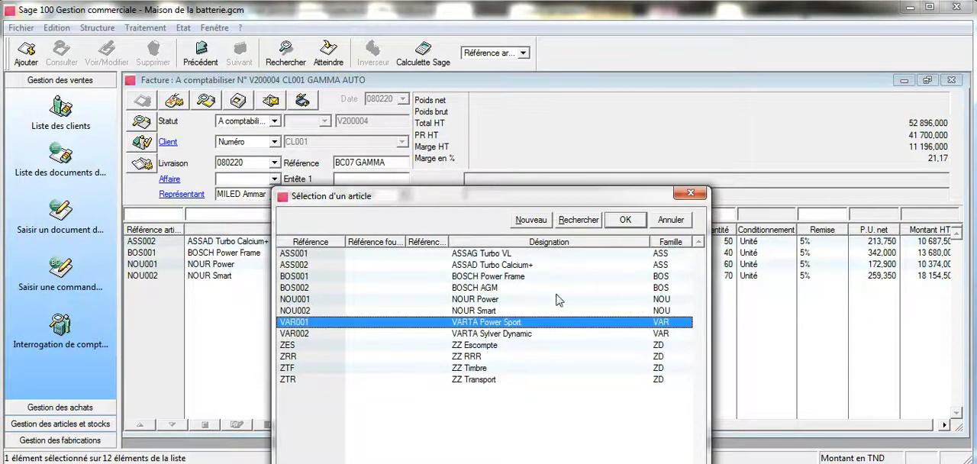
left_click(627, 221)
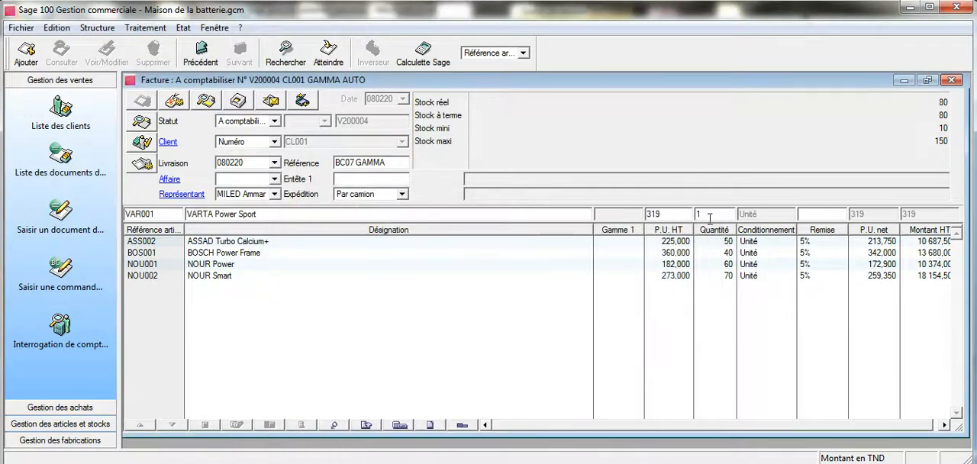
left_click_drag(704, 217, 689, 219)
type("40")
key("Return")
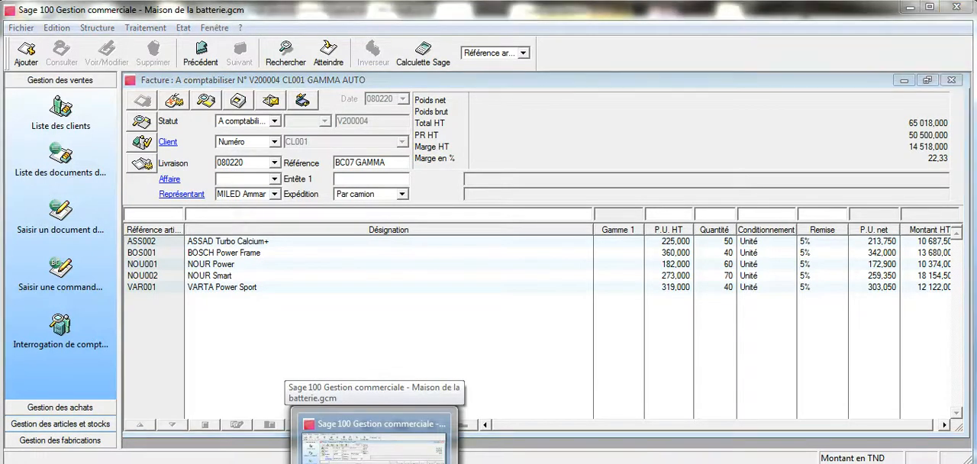
Step: Consult the invoice charges in Word, dismiss the antivirus notification in Sage 100 and add article ZTF ZZ Timbre to the invoice
key("alt+Tab")
scroll(470, 305, "down", 1)
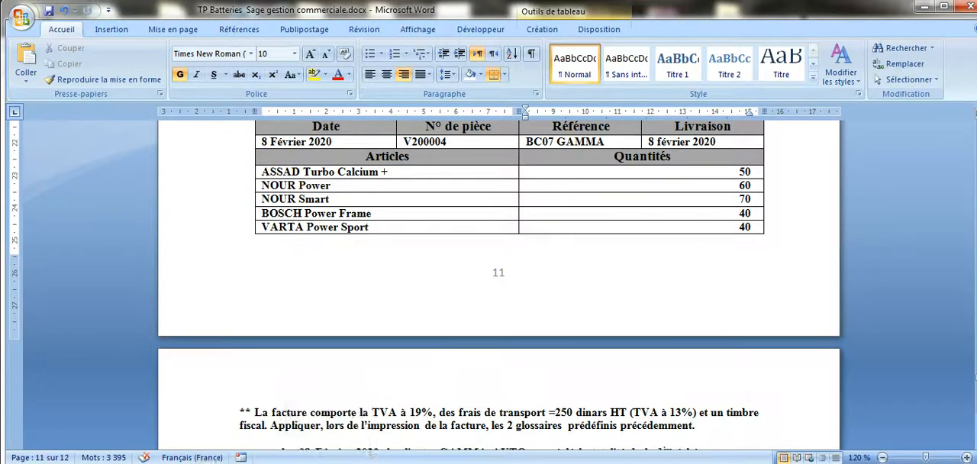
left_click(373, 460)
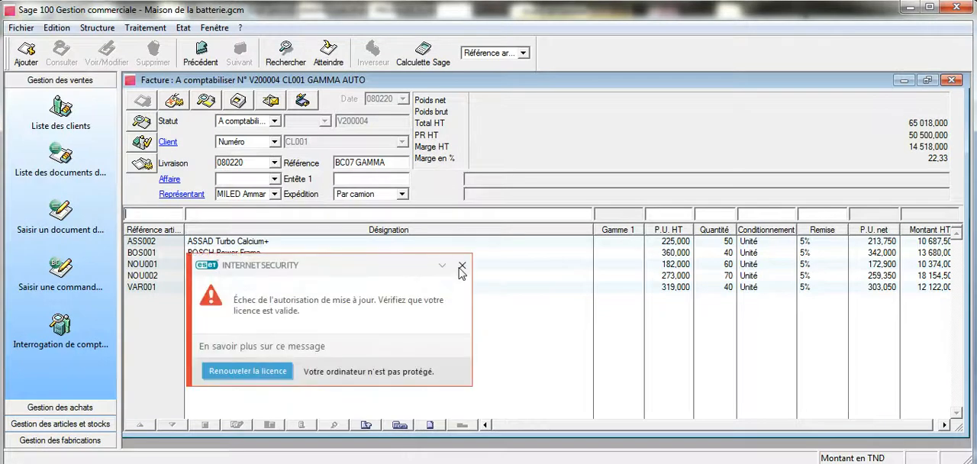
left_click(461, 266)
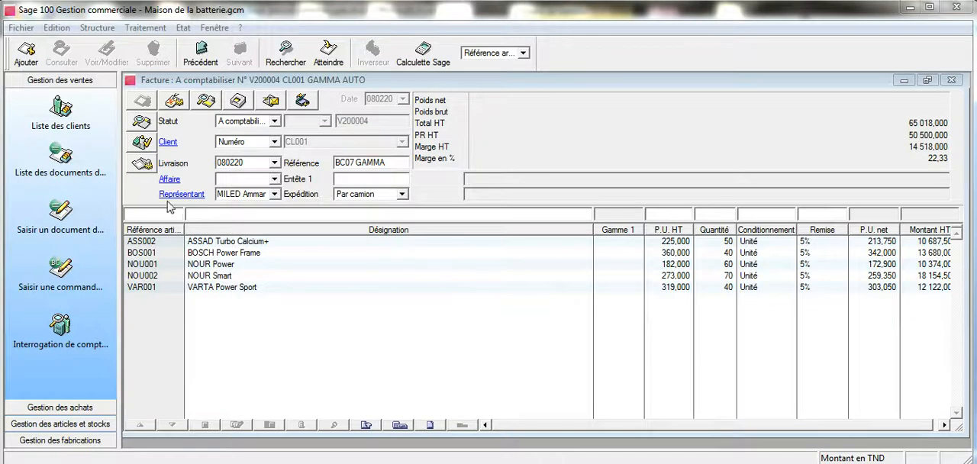
left_click(146, 217)
key("Tab")
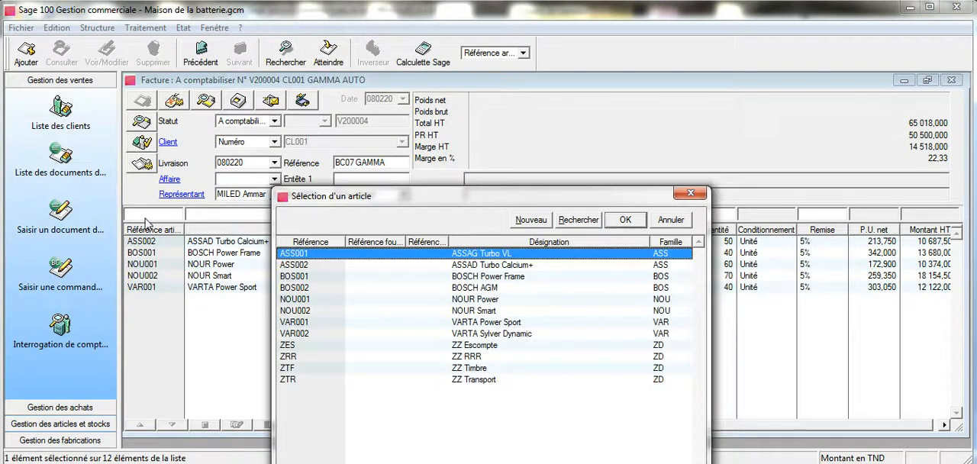
left_click(427, 370)
left_click(624, 220)
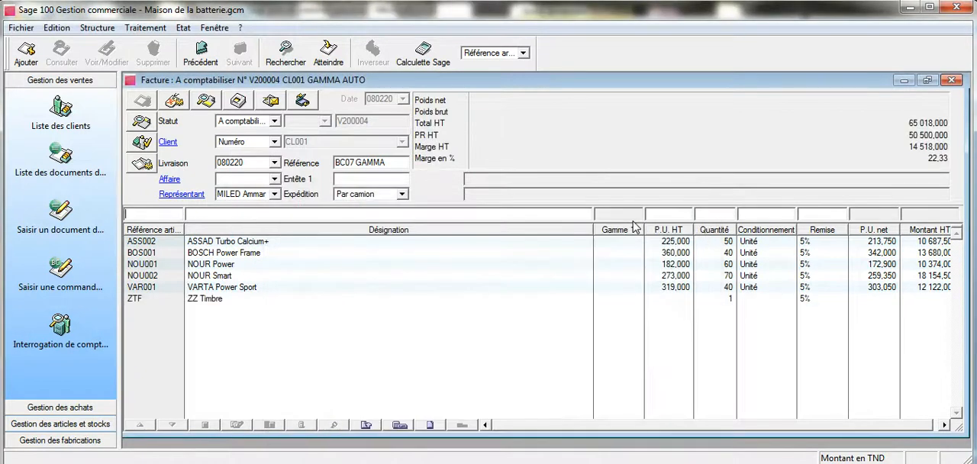
Step: Remove the discount from the ZZ Timbre line of the invoice
left_click(769, 299)
left_click(805, 213)
left_click_drag(804, 211, 796, 216)
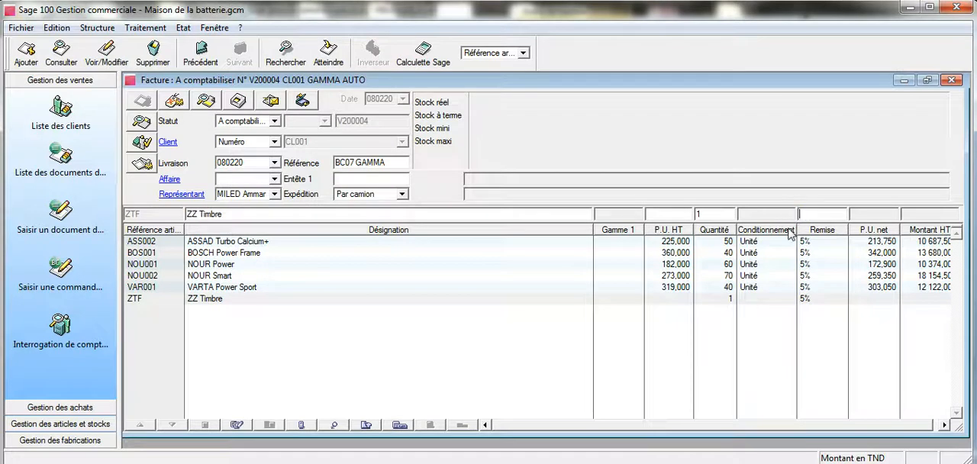
key("Return")
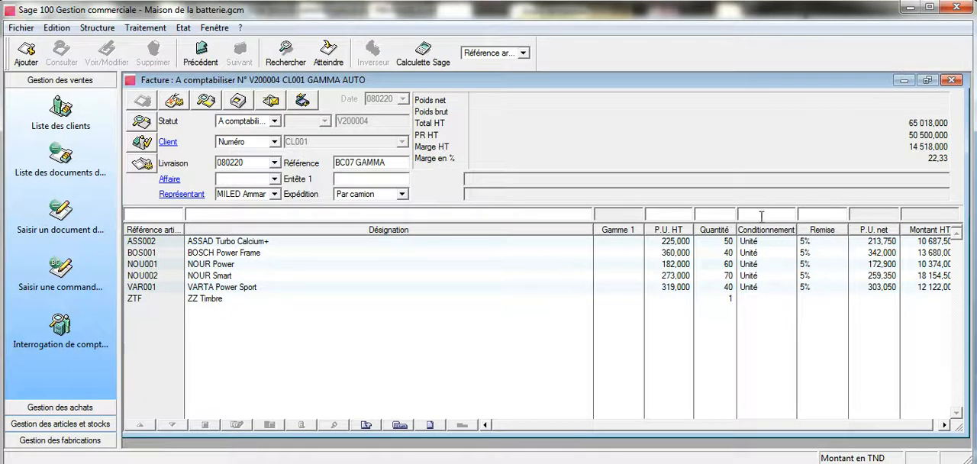
Step: Check the pricing category and discount rate on the GAMMA AUTO client record, then close the client windows
left_click(107, 28)
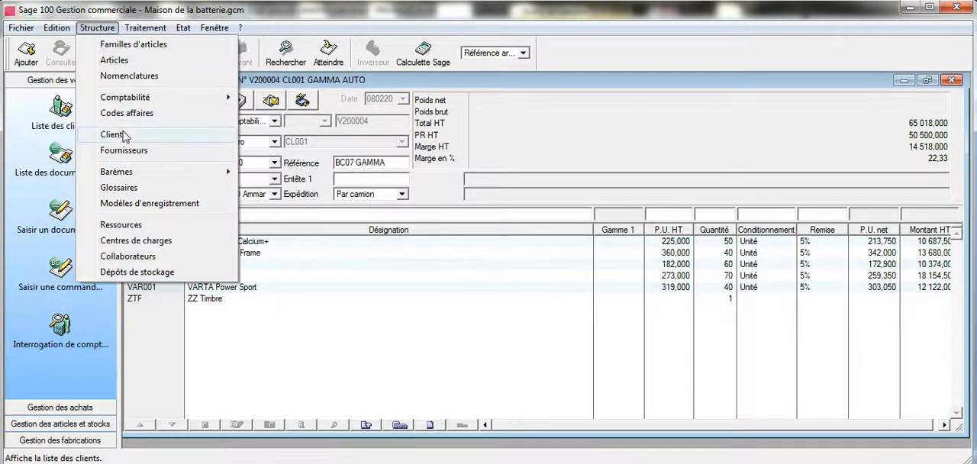
left_click(124, 134)
double_click(293, 128)
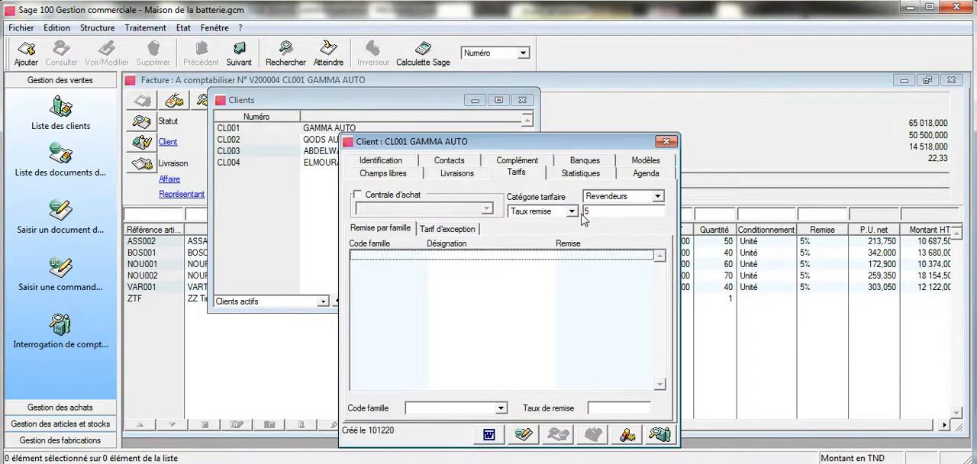
left_click(666, 141)
left_click(523, 100)
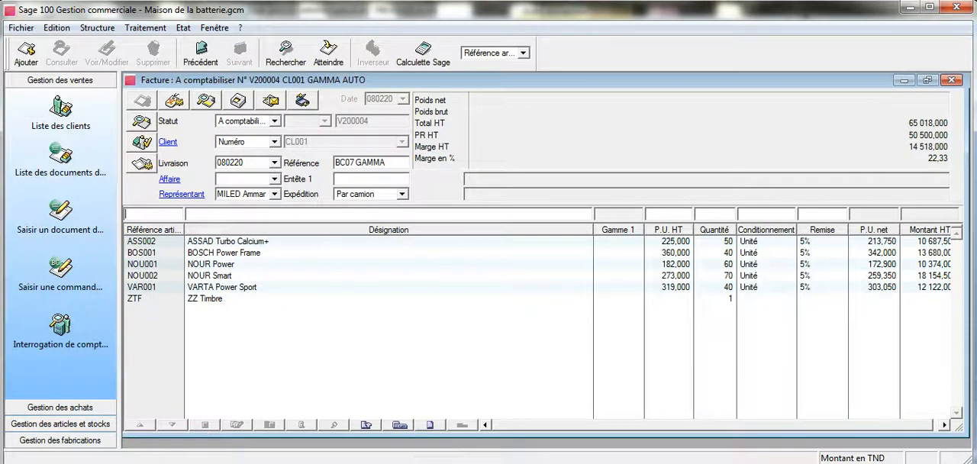
Step: Consult the transport charge in Word and try to set the pre-tax Par camion shipping cost to 250 in Sage 100's invoice valuation
left_click(287, 463)
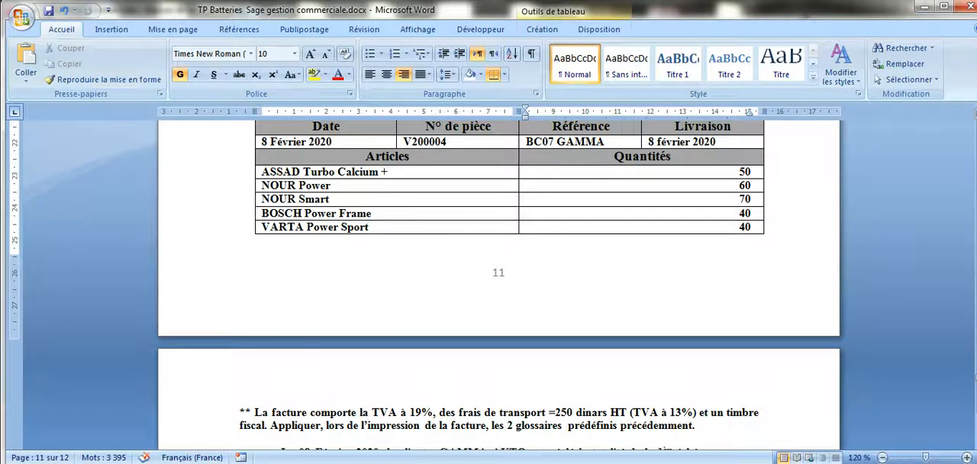
left_click(320, 462)
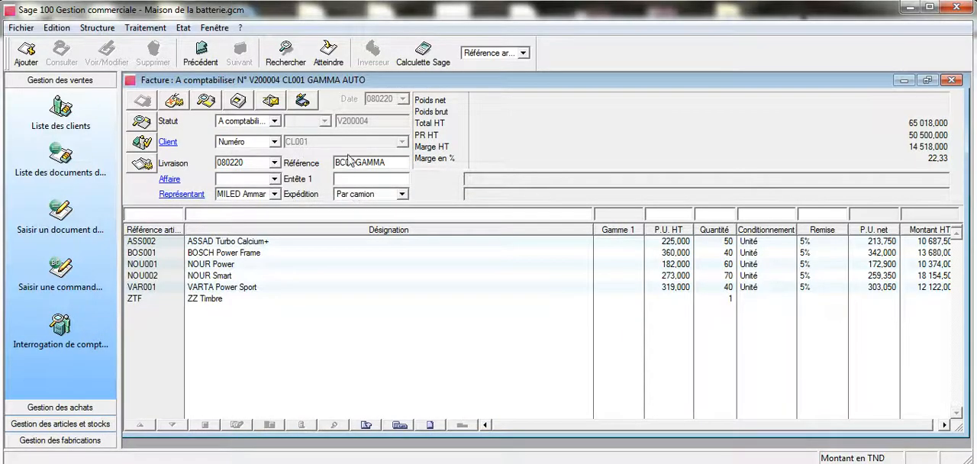
left_click(210, 104)
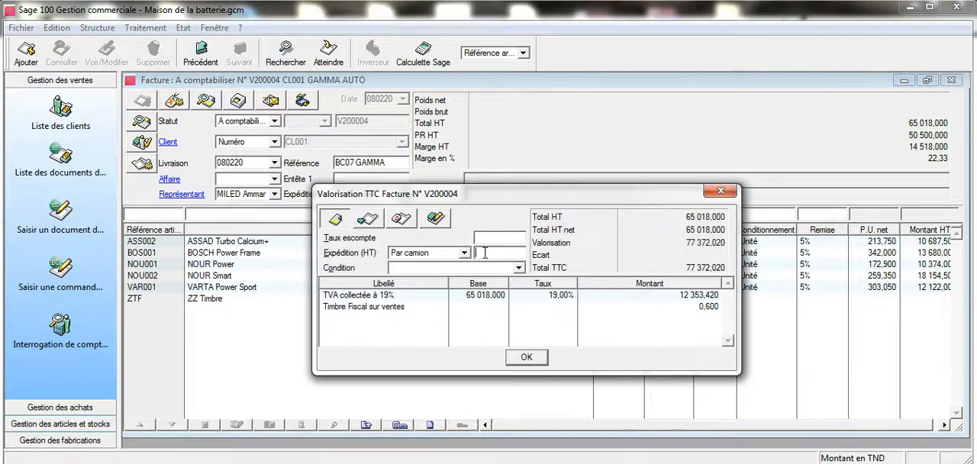
left_click(485, 252)
type("250")
key("Tab")
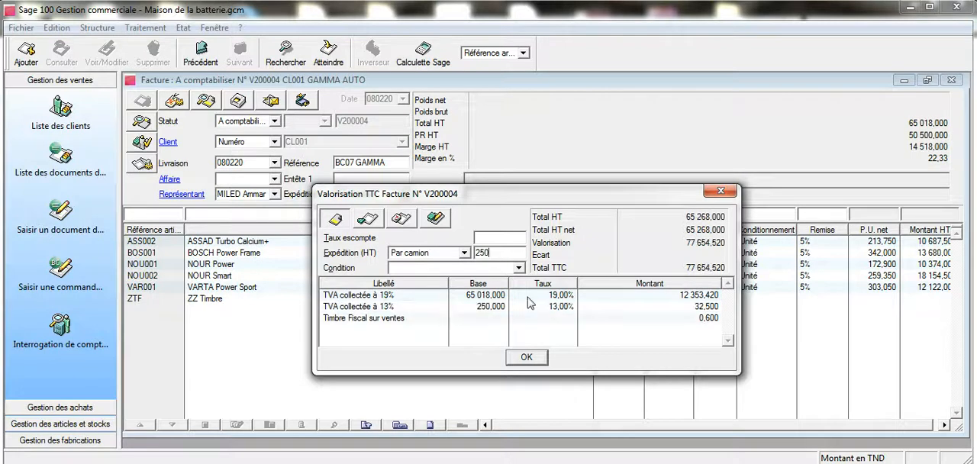
left_click(720, 191)
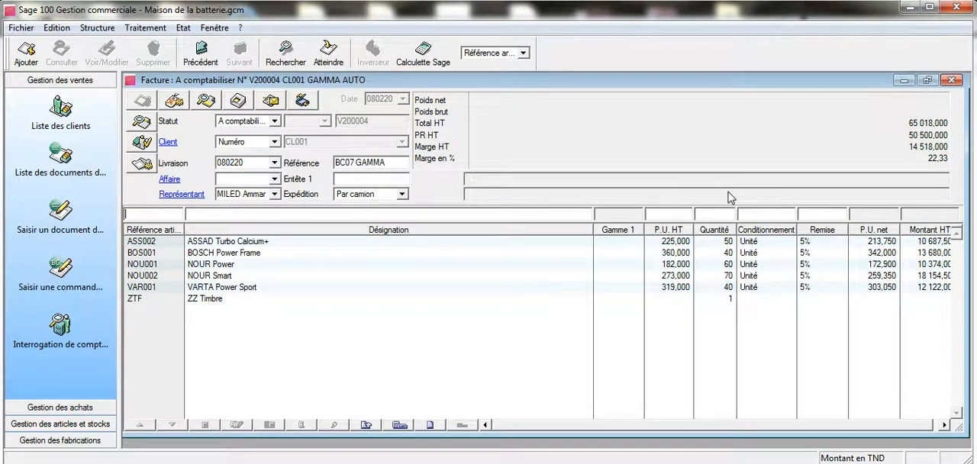
Step: Start printing the invoice and select Facture client.bgc from the Ventes folder as the layout template
left_click(240, 101)
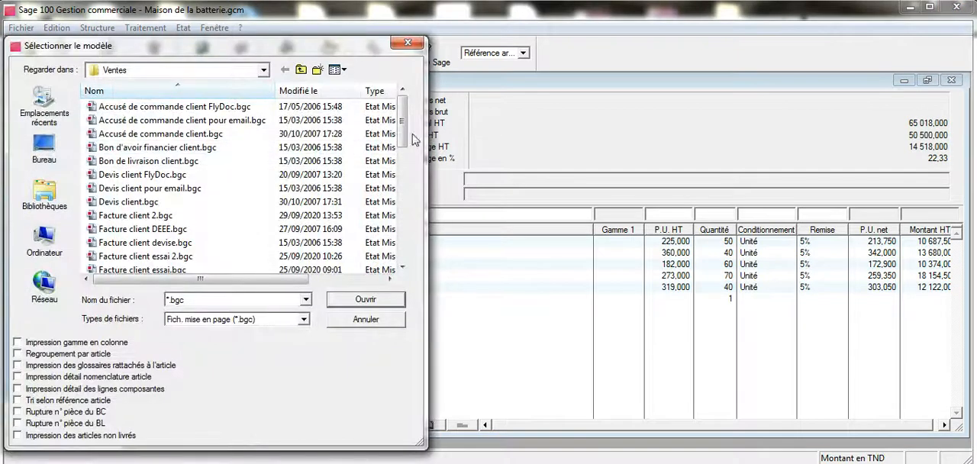
left_click_drag(403, 137, 405, 164)
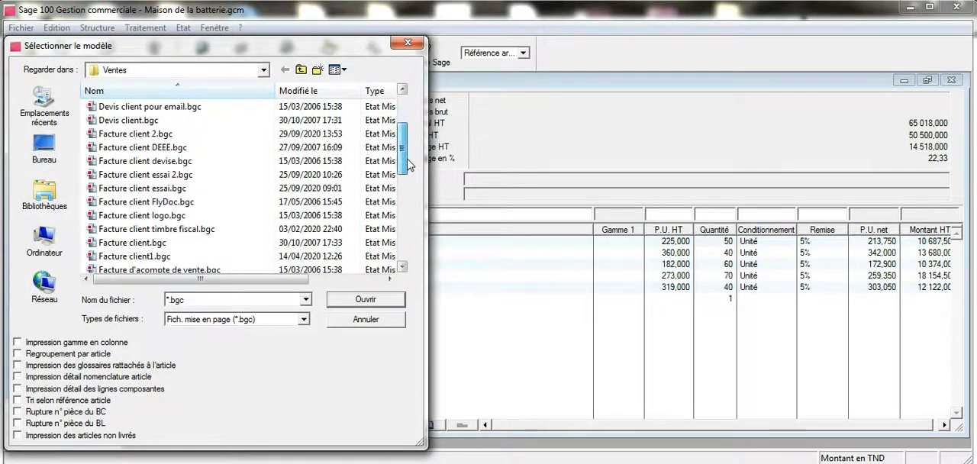
left_click(229, 245)
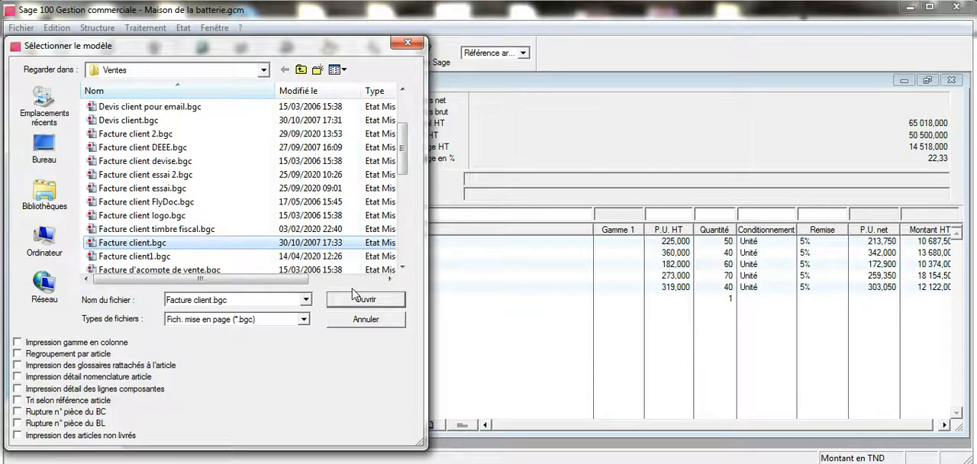
Step: Consult the section 2.16 glossaries in Word and preview the Sage 100 invoice with printing of the article-linked glossaries enabled
left_click(350, 463)
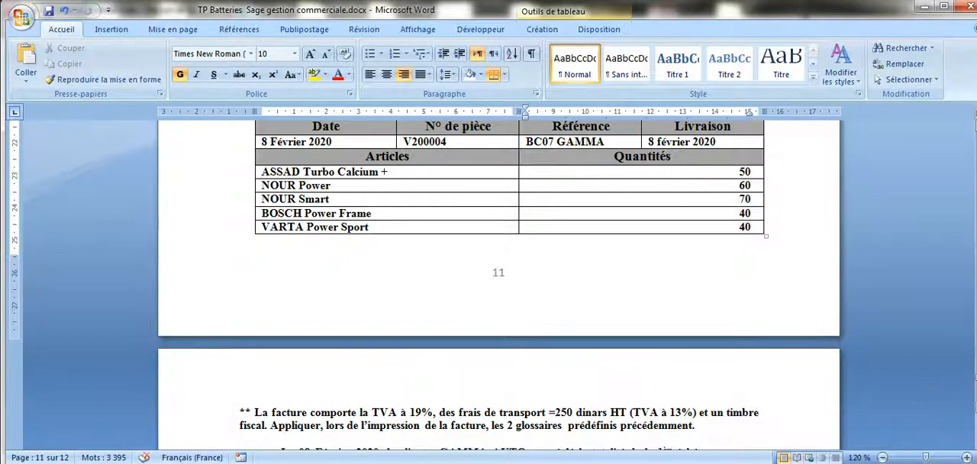
scroll(499, 283, "up", 15)
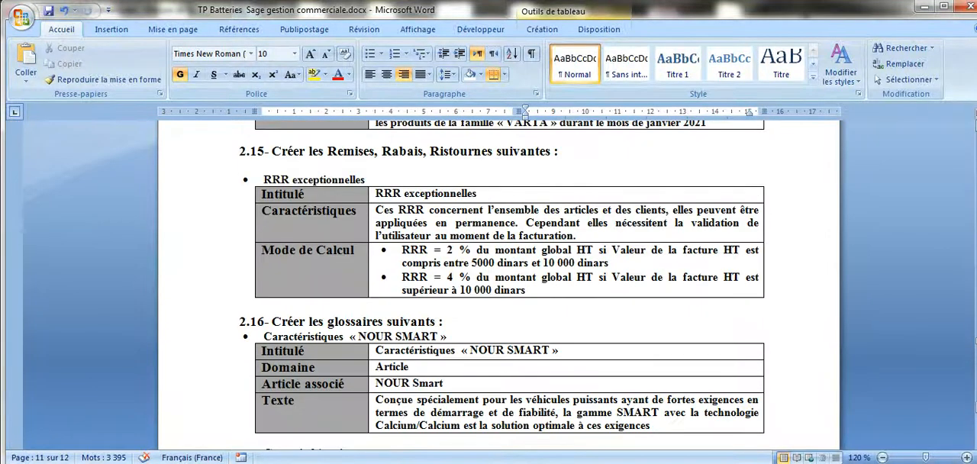
scroll(451, 276, "down", 2)
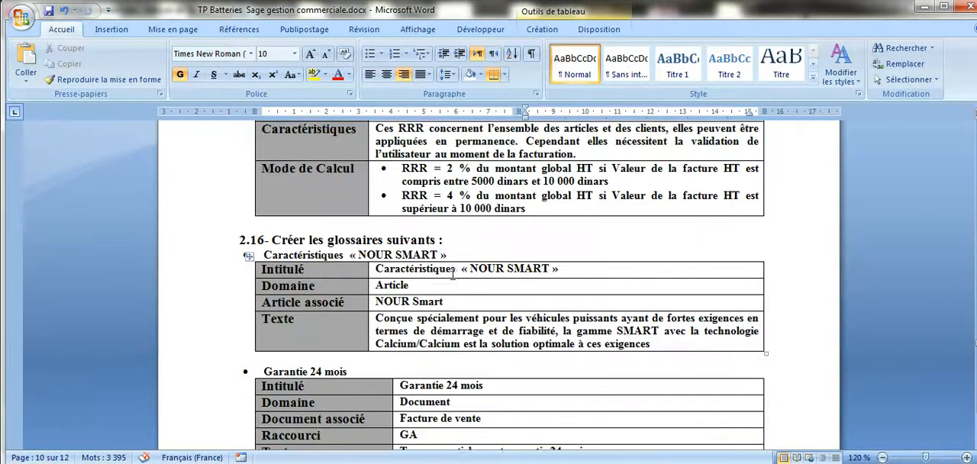
scroll(451, 276, "down", 1)
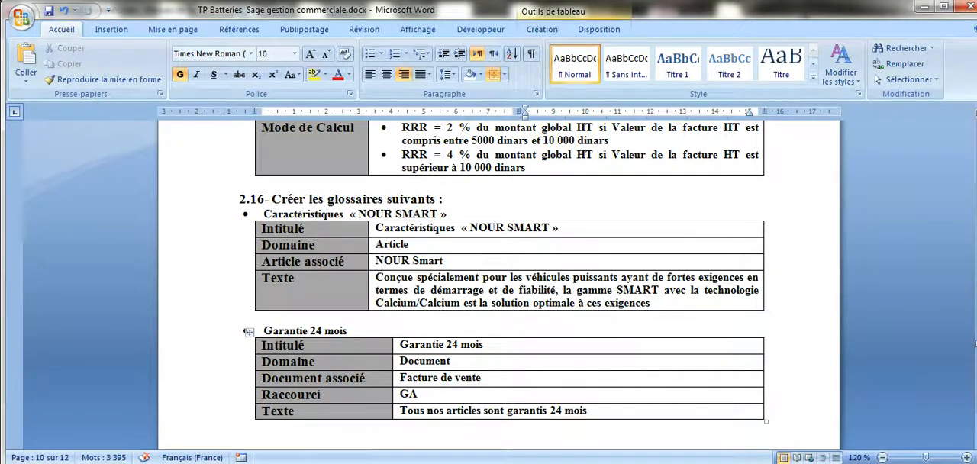
left_click(366, 435)
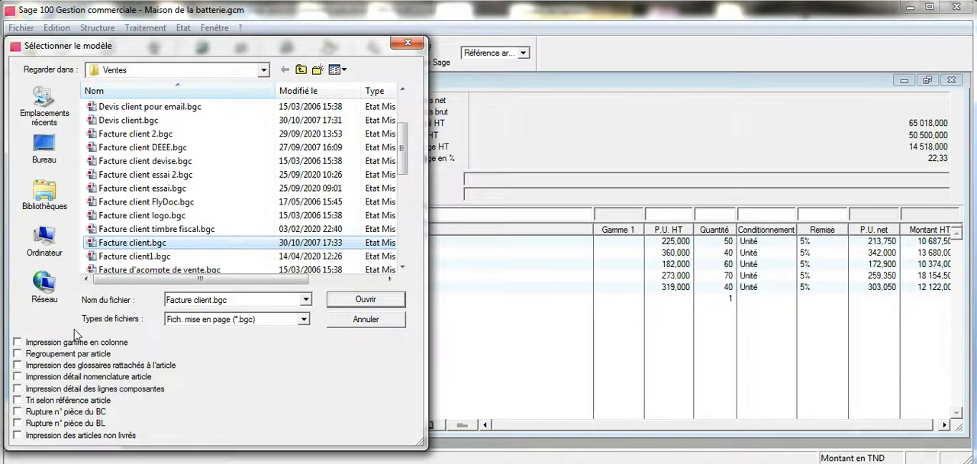
left_click(17, 365)
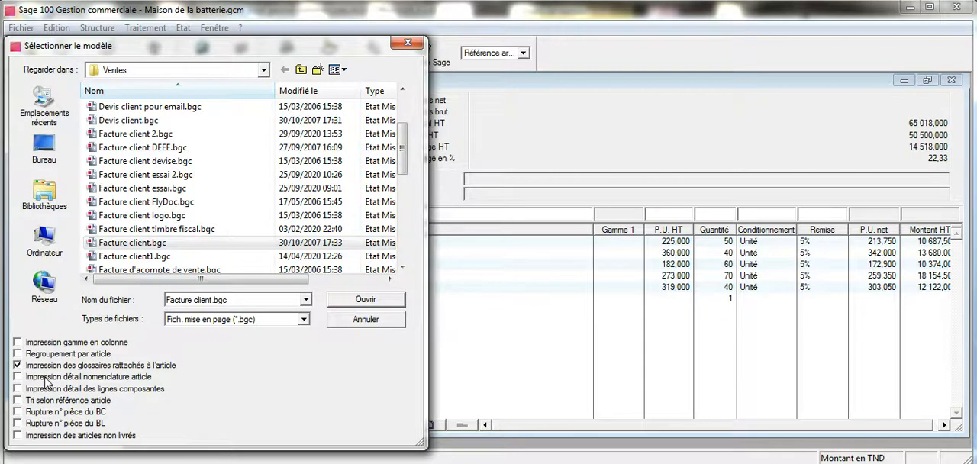
left_click(366, 299)
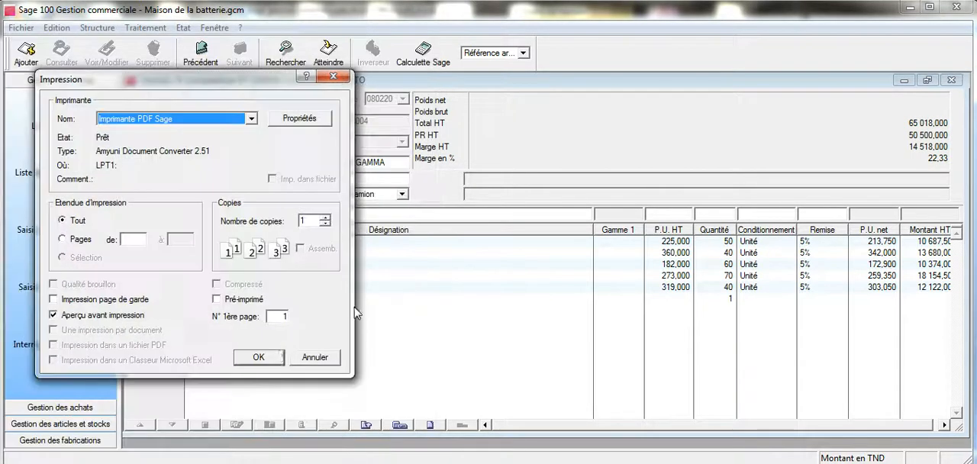
left_click(265, 359)
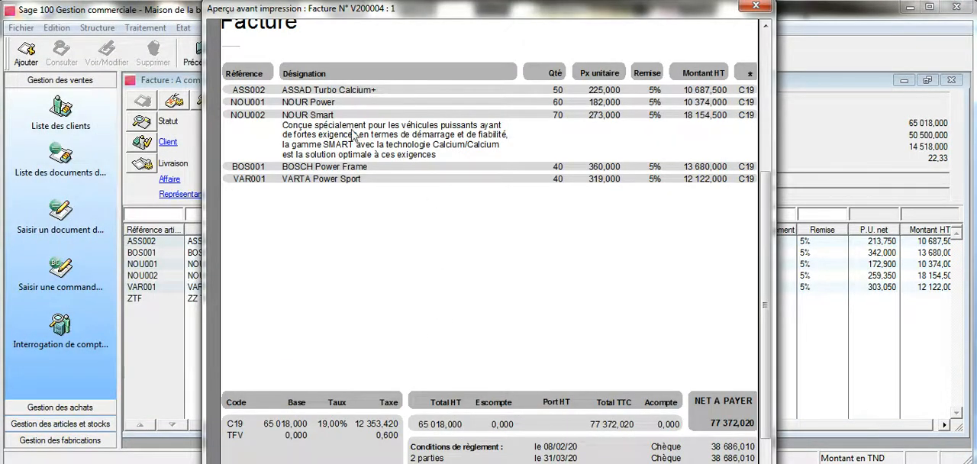
scroll(512, 159, "up", 2)
scroll(512, 159, "up", 1)
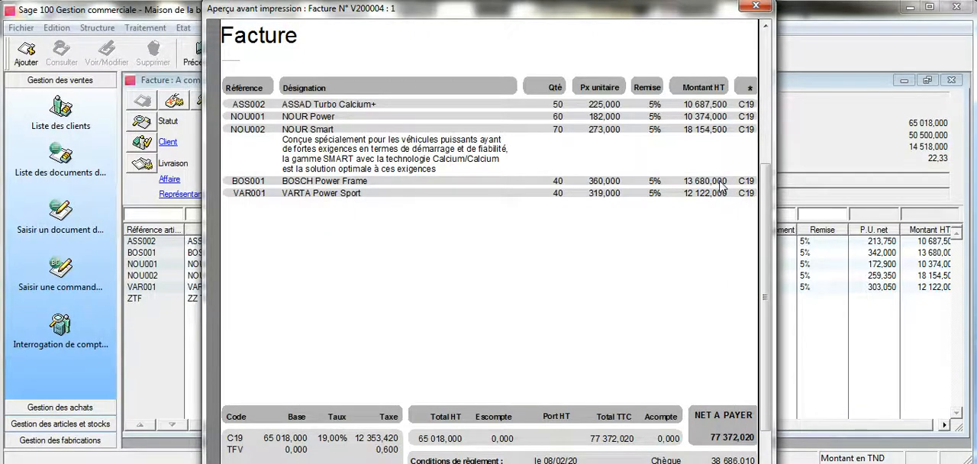
left_click(756, 7)
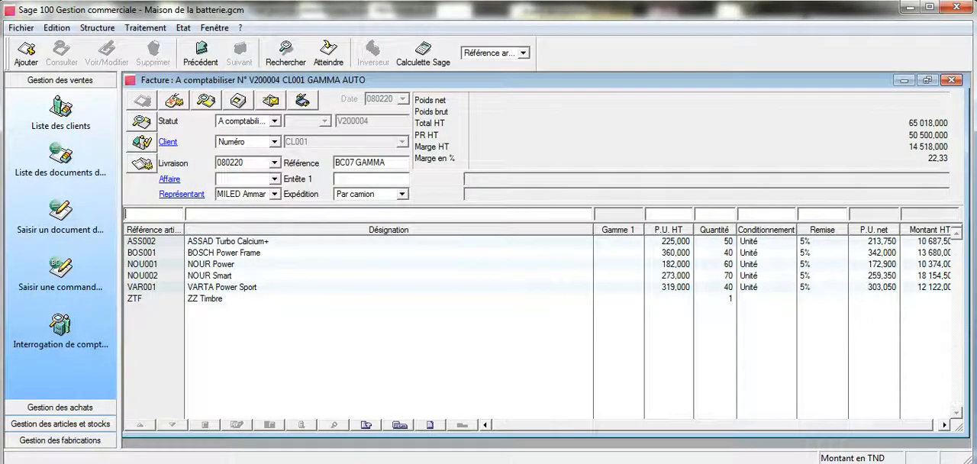
Step: Check the Garantie 24 mois glossary in Word, and open the Facture client.bgc template from Ventes in Sage 100's page layout editor
key("alt+Tab")
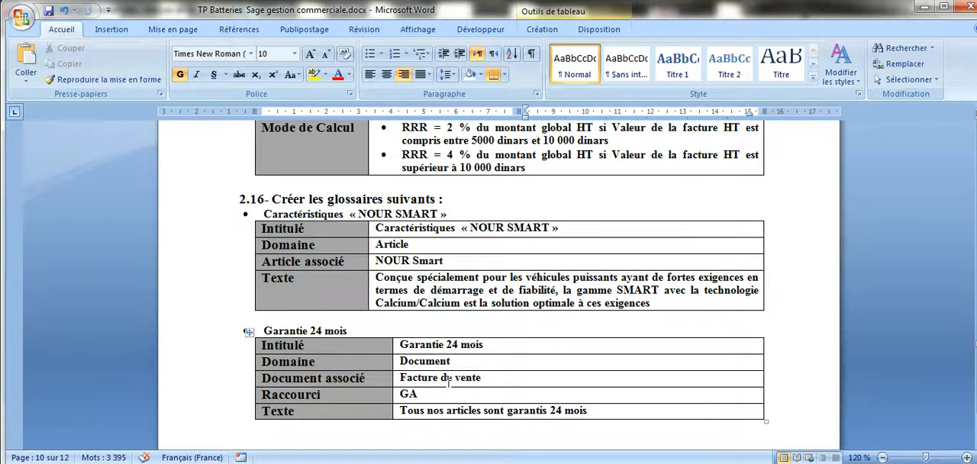
left_click(374, 463)
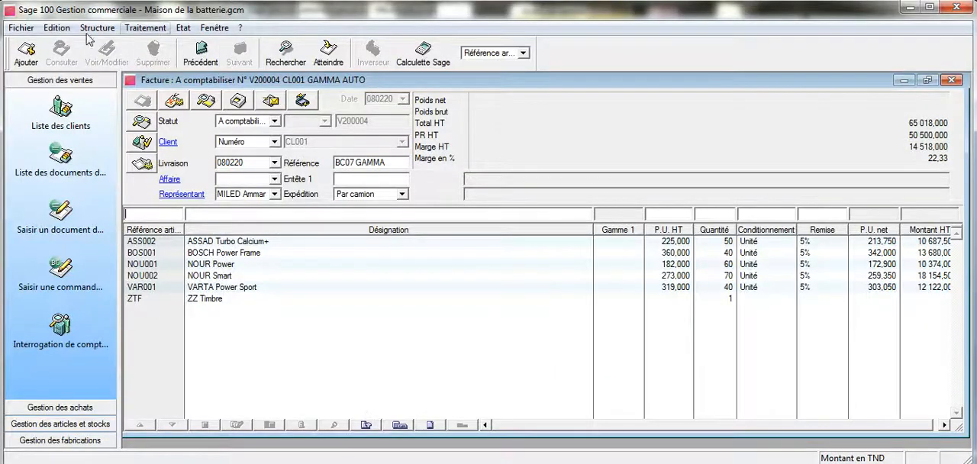
left_click(20, 28)
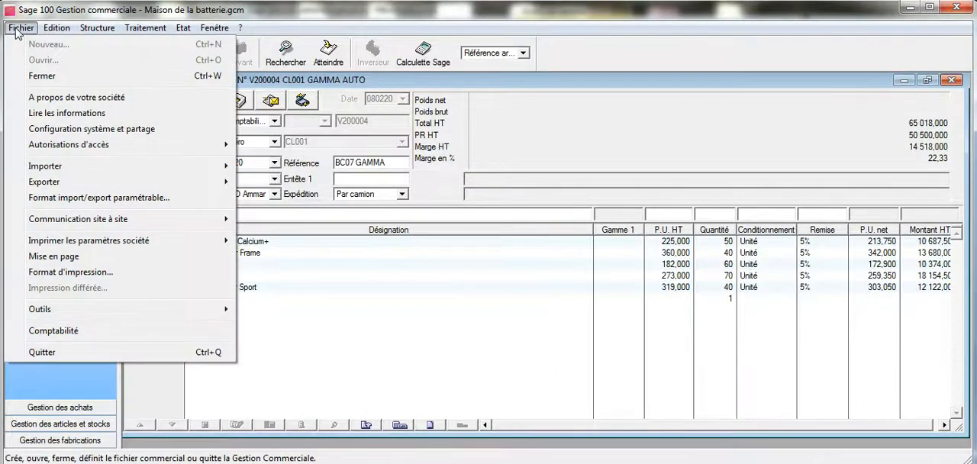
left_click(61, 256)
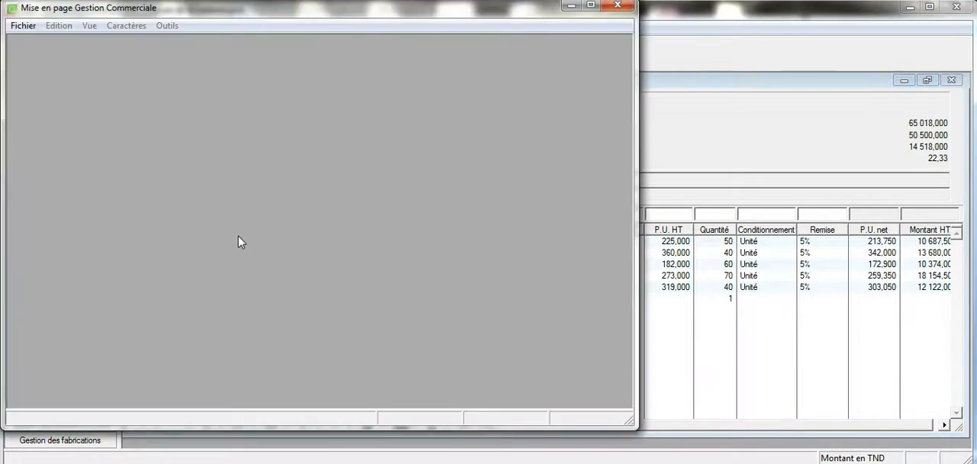
left_click(21, 27)
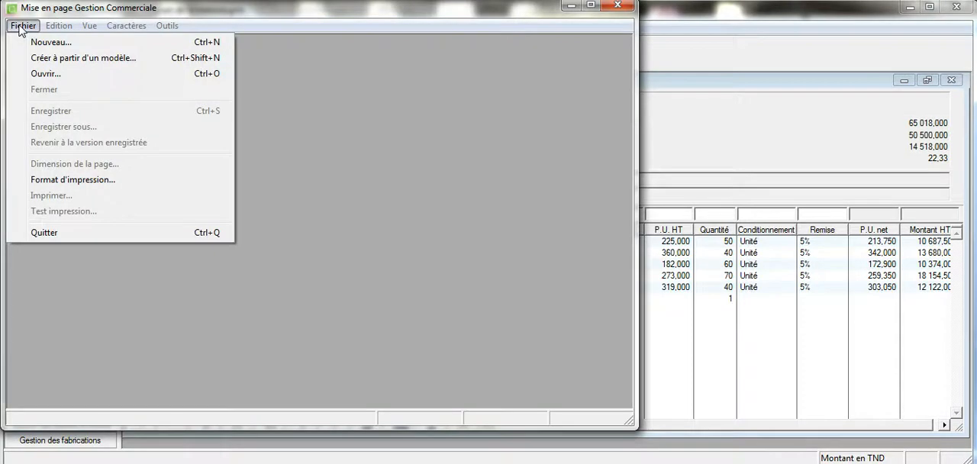
left_click(49, 74)
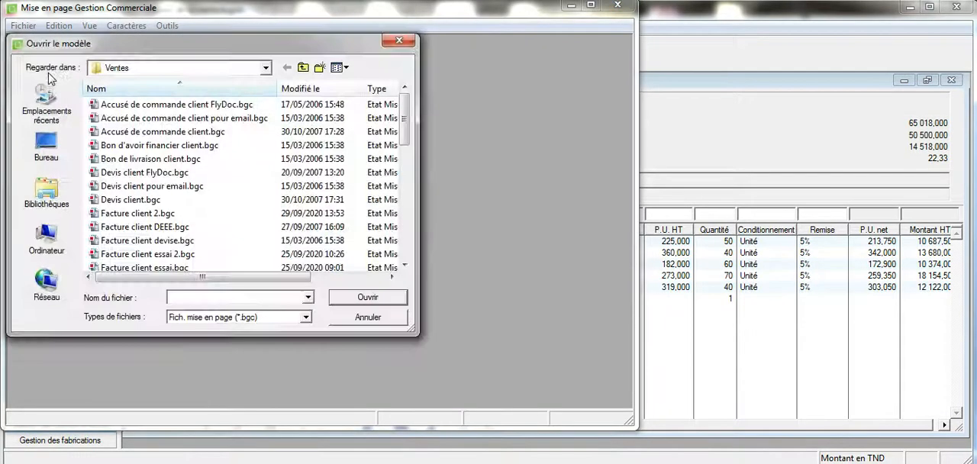
left_click_drag(406, 138, 406, 176)
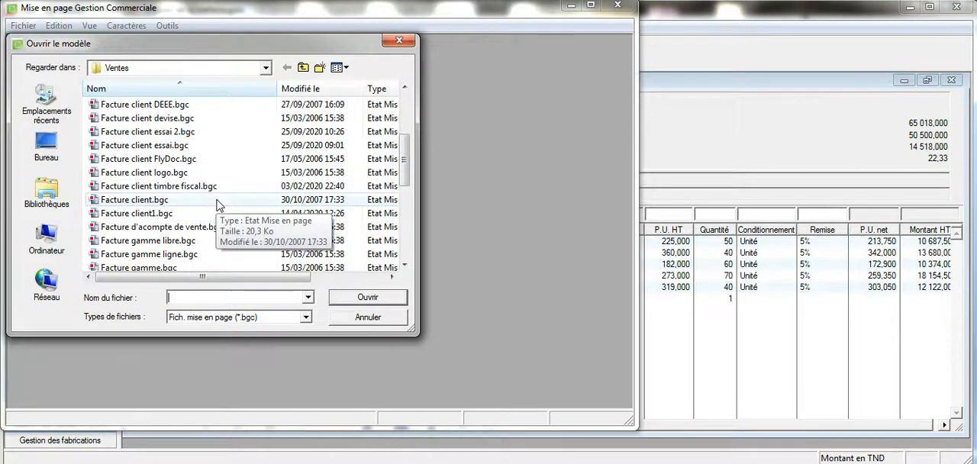
left_click(220, 204)
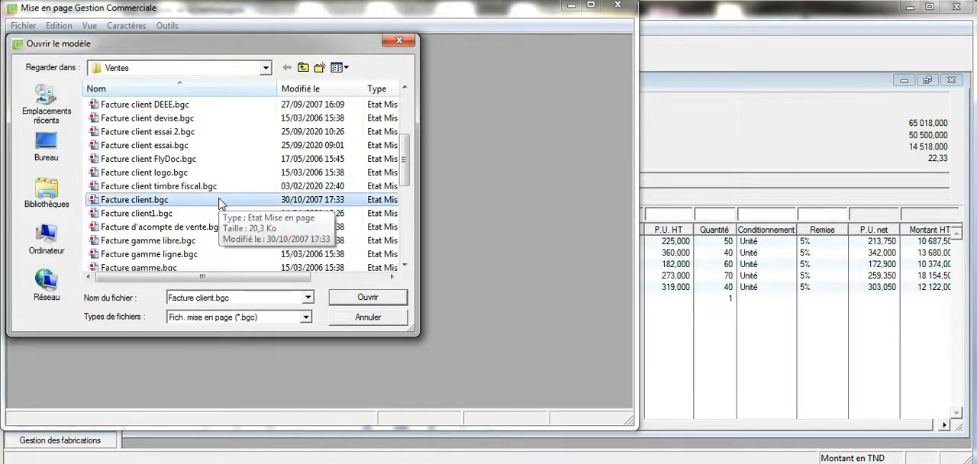
left_click(363, 298)
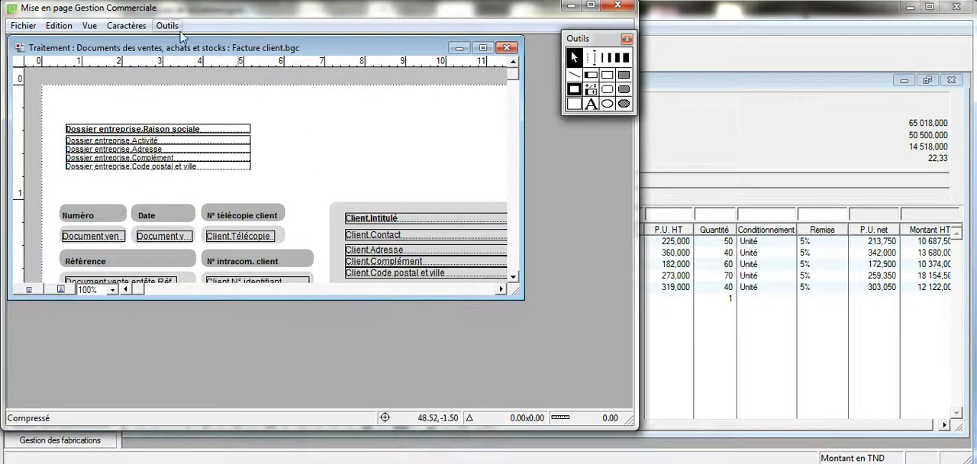
Step: Draw an empty rectangle in the invoice header, beside the company details and above the client address block
left_click(167, 26)
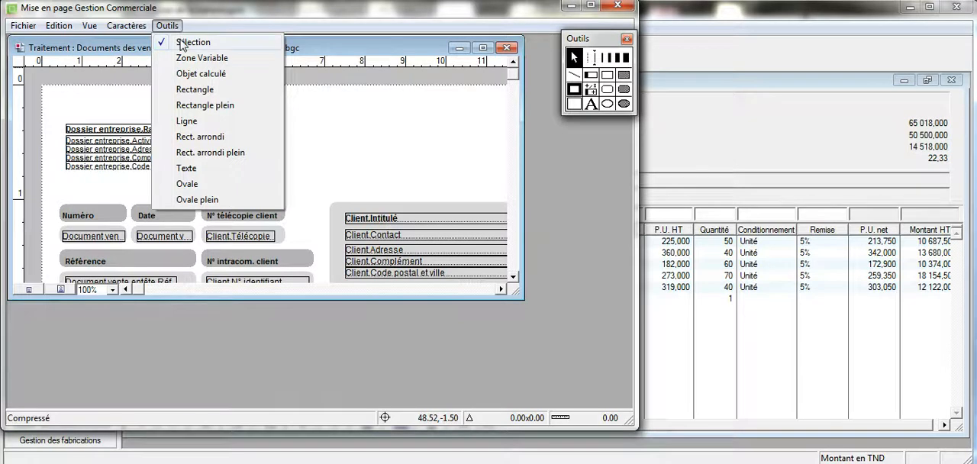
left_click(187, 59)
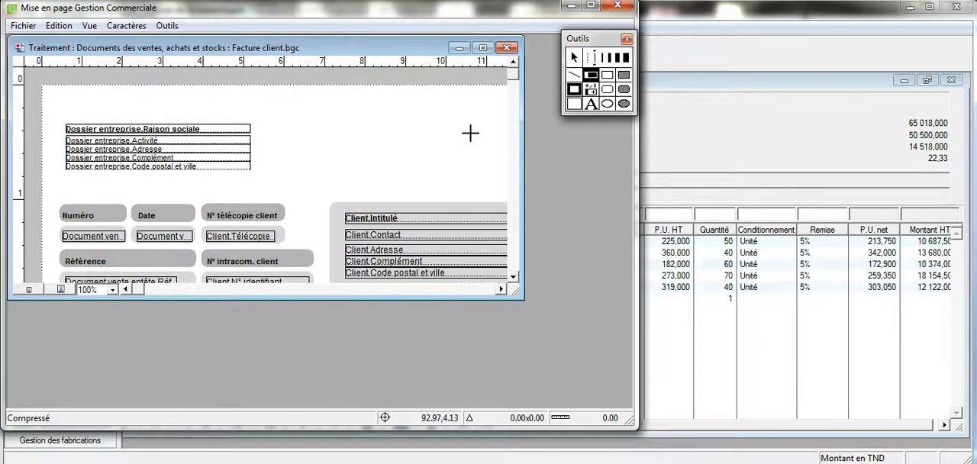
left_click(607, 76)
left_click_drag(467, 122, 339, 160)
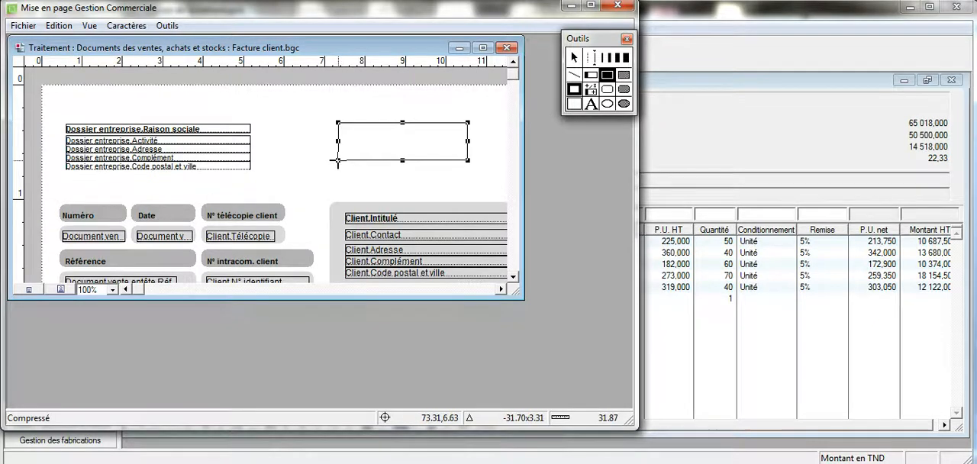
left_click(571, 91)
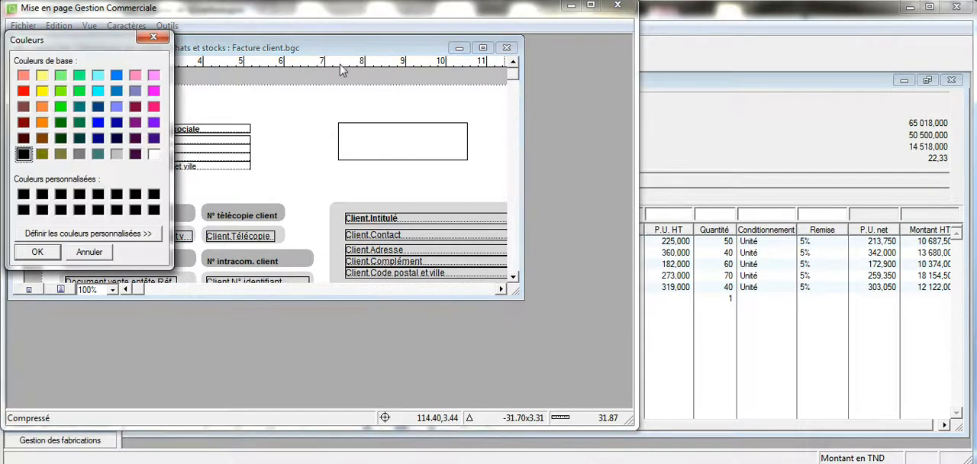
left_click(167, 38)
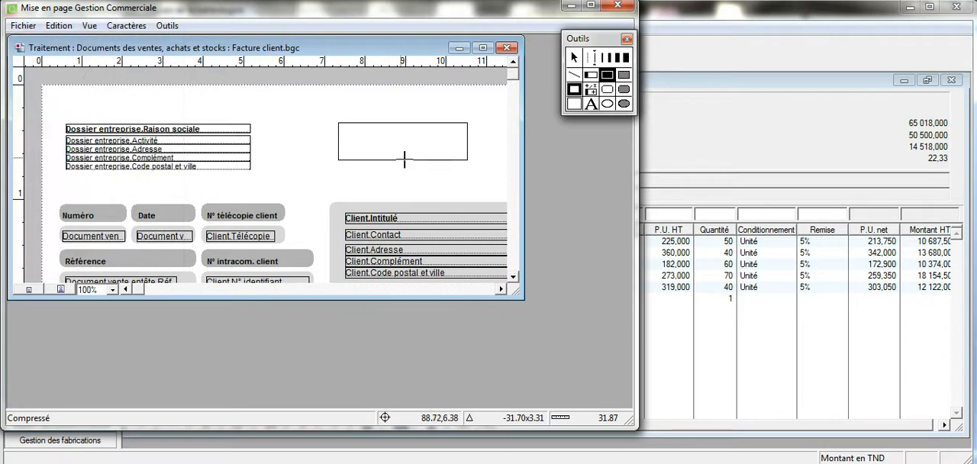
left_click(572, 92)
left_click(162, 38)
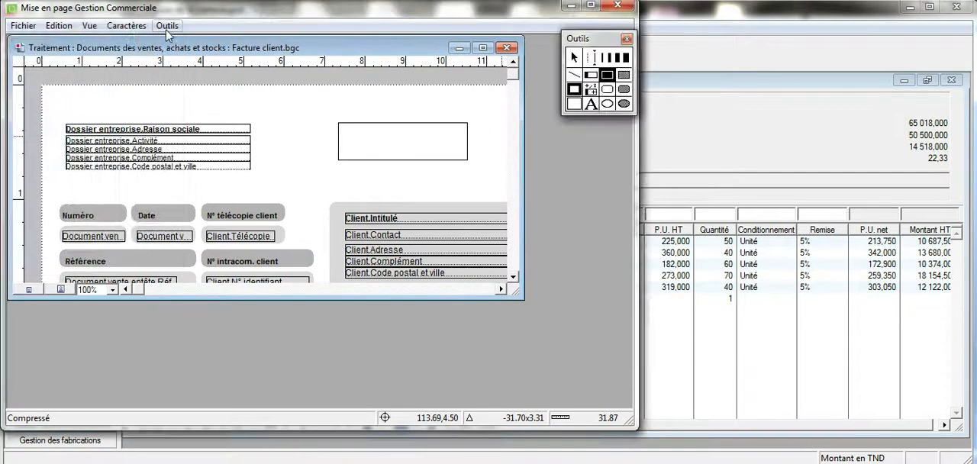
Step: Insert a variable zone over the header rectangle, linked to the Glossaire file's Rubrique field with number GA and Standard format
left_click(167, 25)
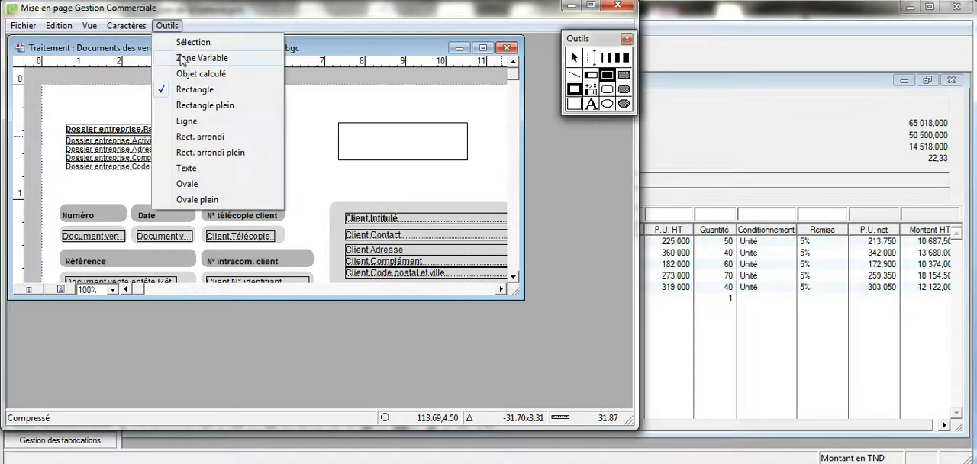
left_click(183, 61)
left_click_drag(464, 122, 328, 160)
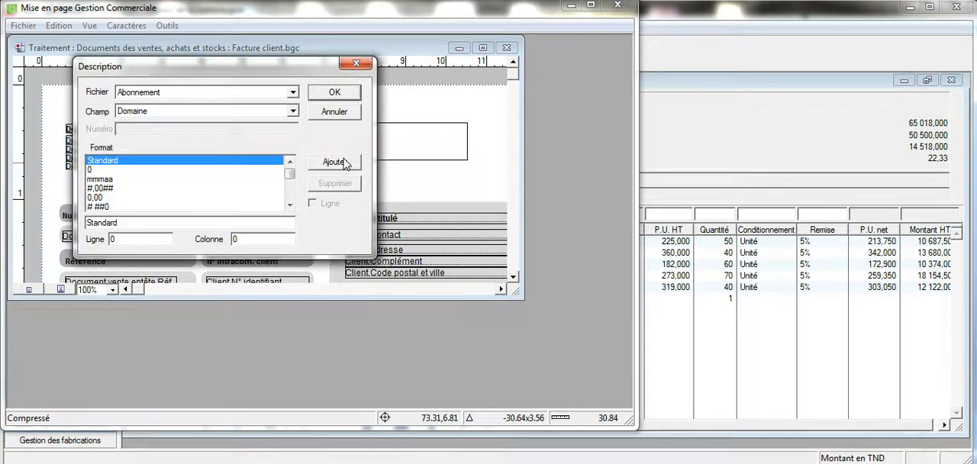
left_click(292, 93)
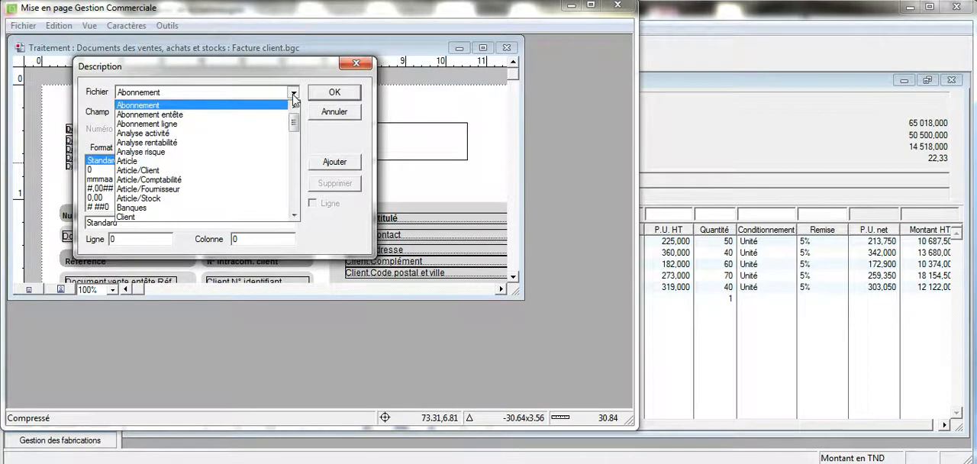
left_click_drag(293, 122, 303, 180)
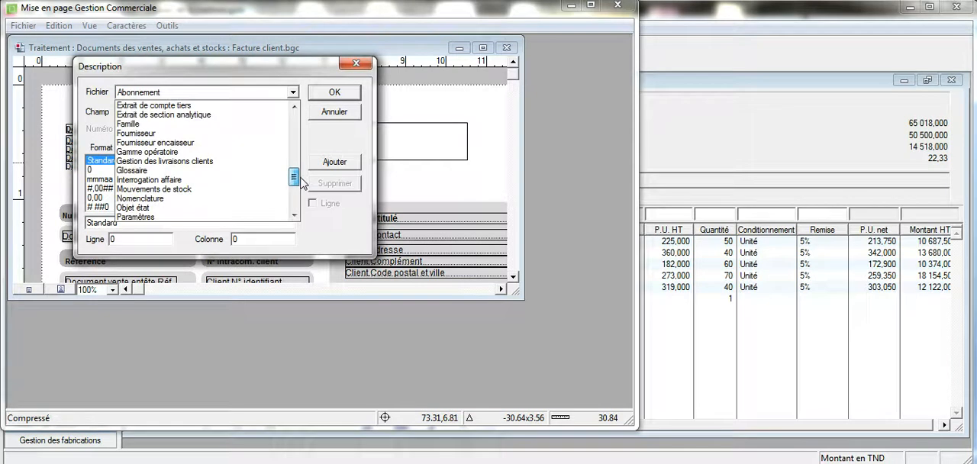
left_click(260, 174)
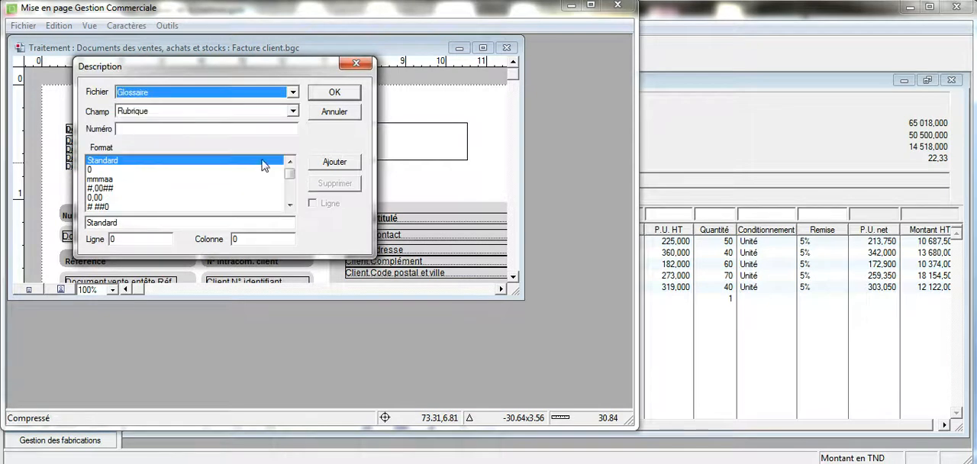
left_click(293, 112)
left_click(294, 121)
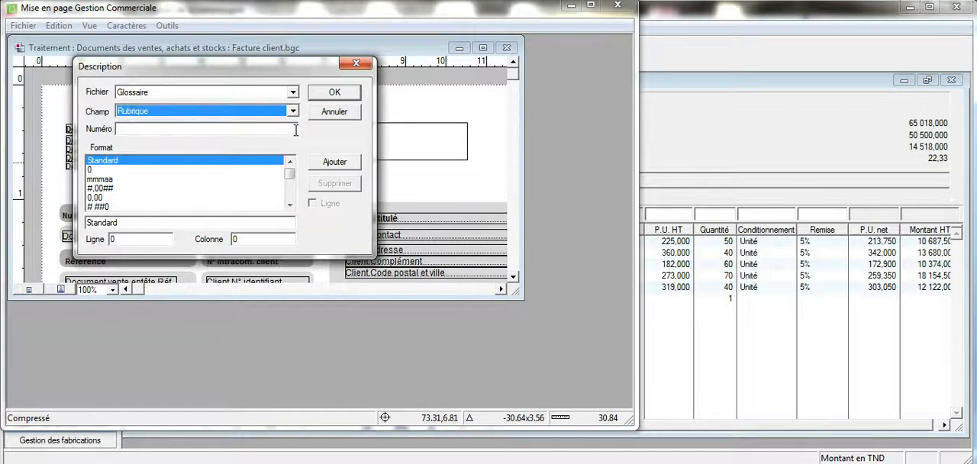
left_click(296, 130)
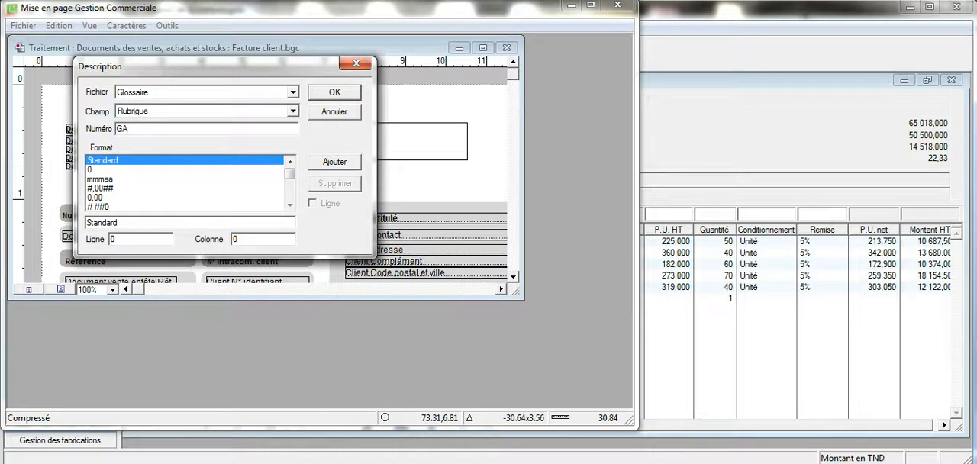
left_click(336, 94)
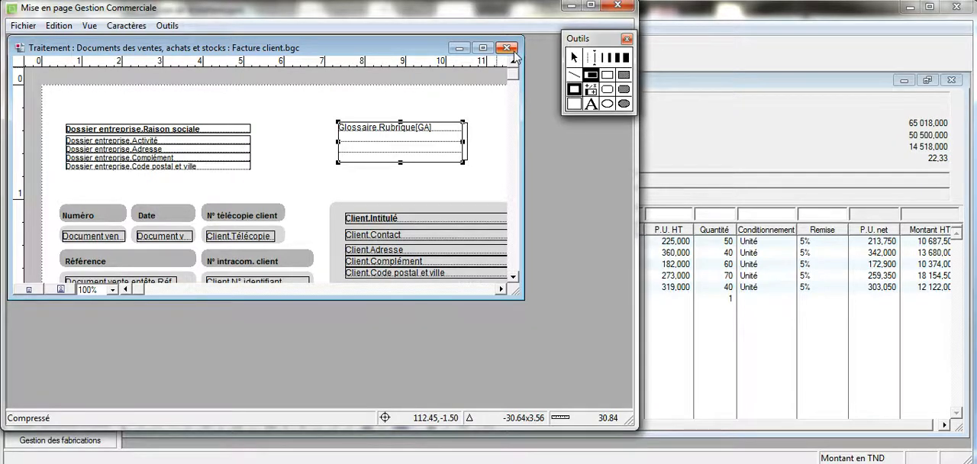
Step: Save the modified Facture client.bgc template and close the page layout editor
left_click(34, 29)
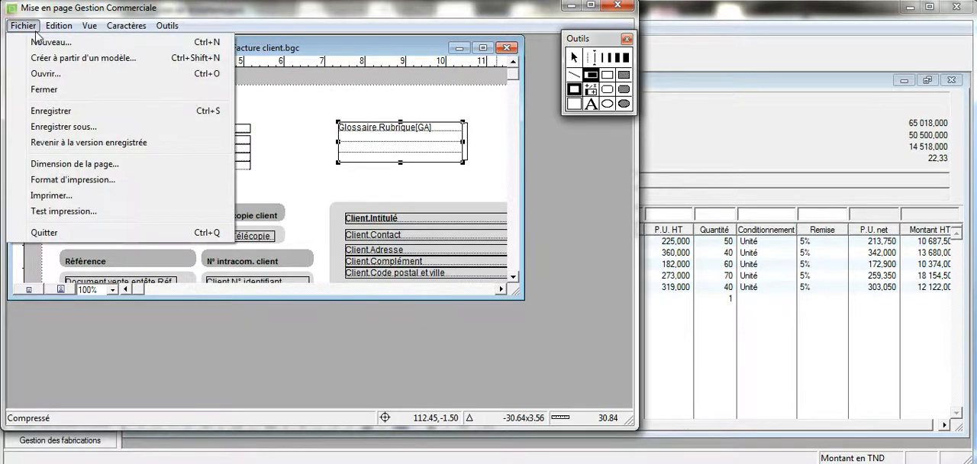
left_click(48, 113)
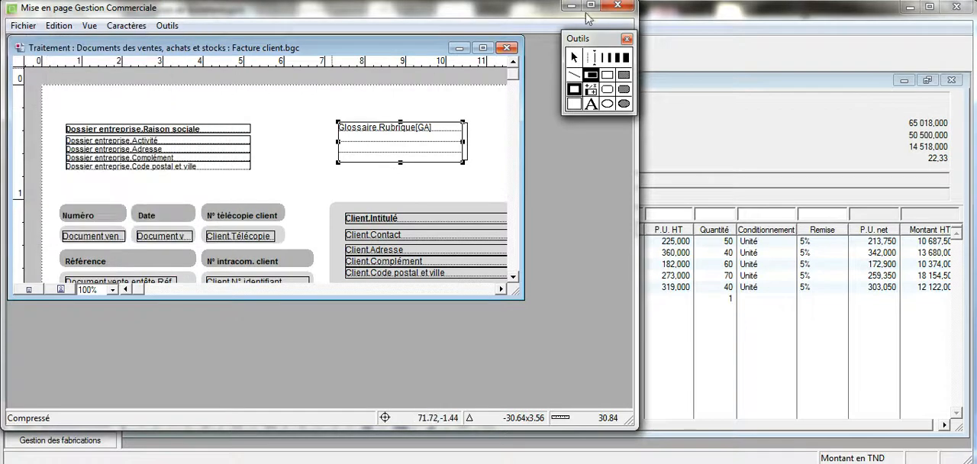
left_click(627, 39)
left_click(506, 47)
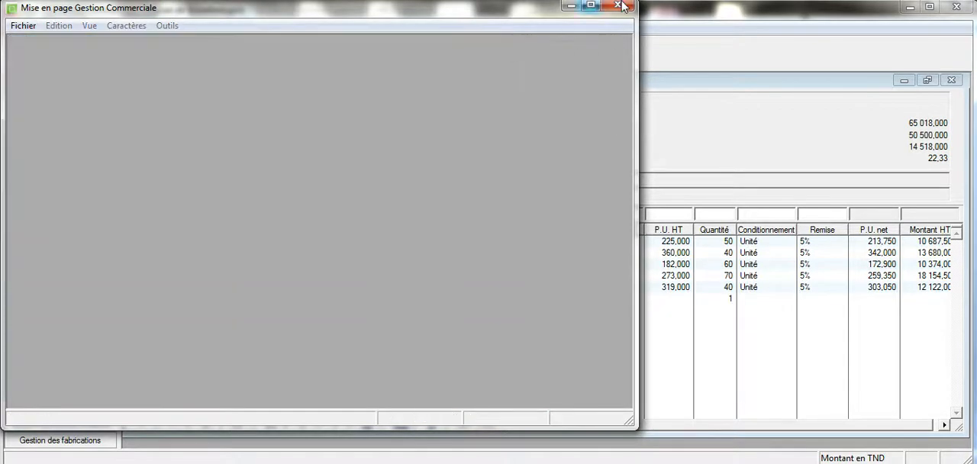
left_click(613, 9)
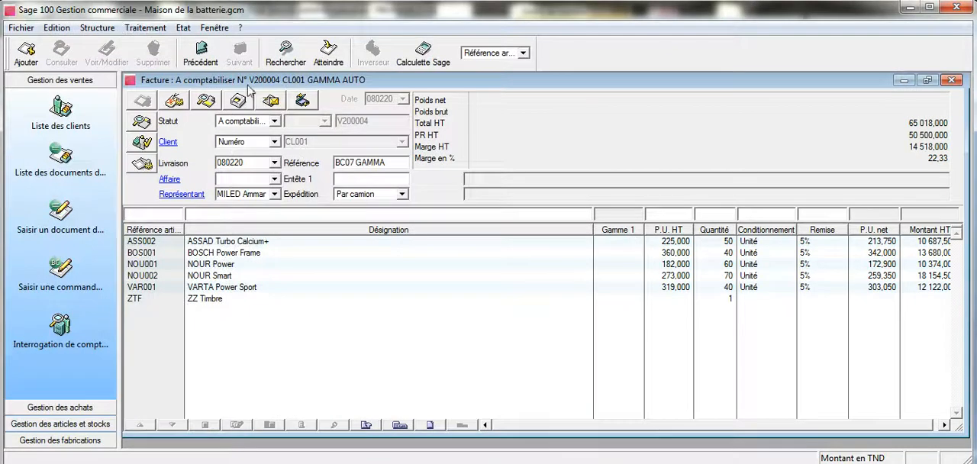
Step: Preview the GAMMA AUTO invoice with Facture client.bgc and article-linked glossaries enabled, inspect its lines and header, and close the preview
left_click(239, 105)
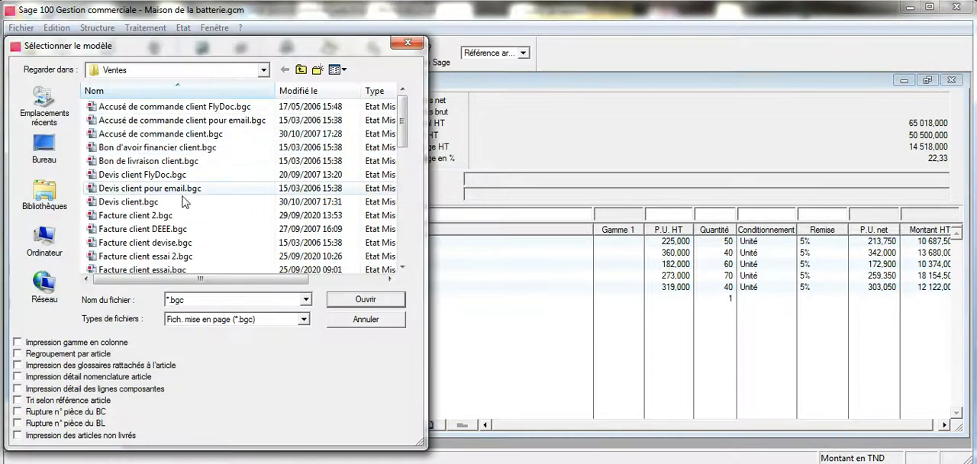
scroll(288, 203, "down", 3)
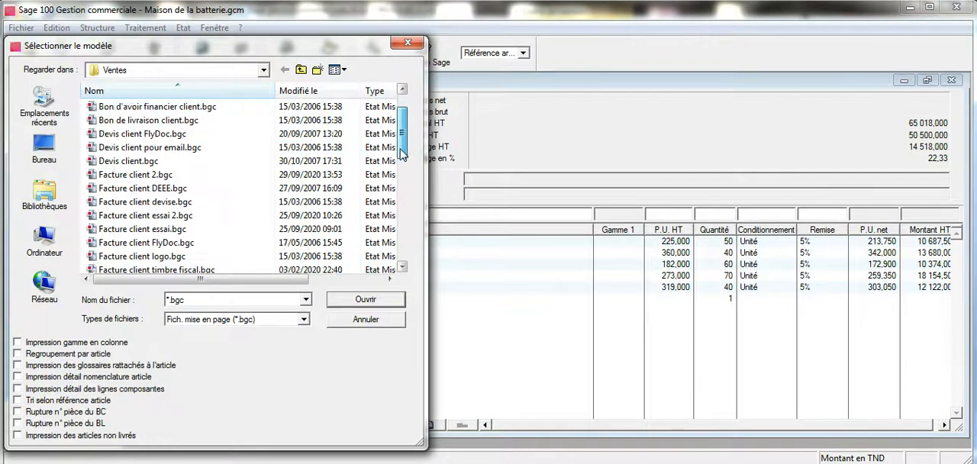
left_click(153, 229)
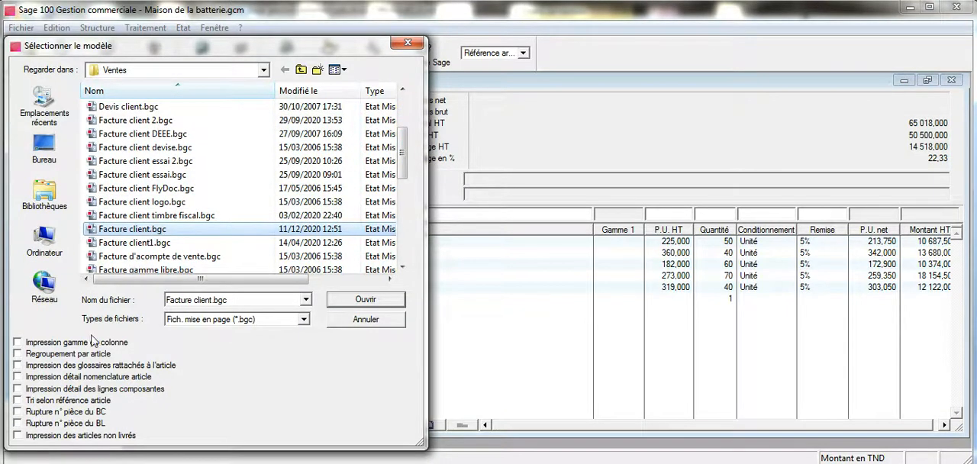
left_click(20, 367)
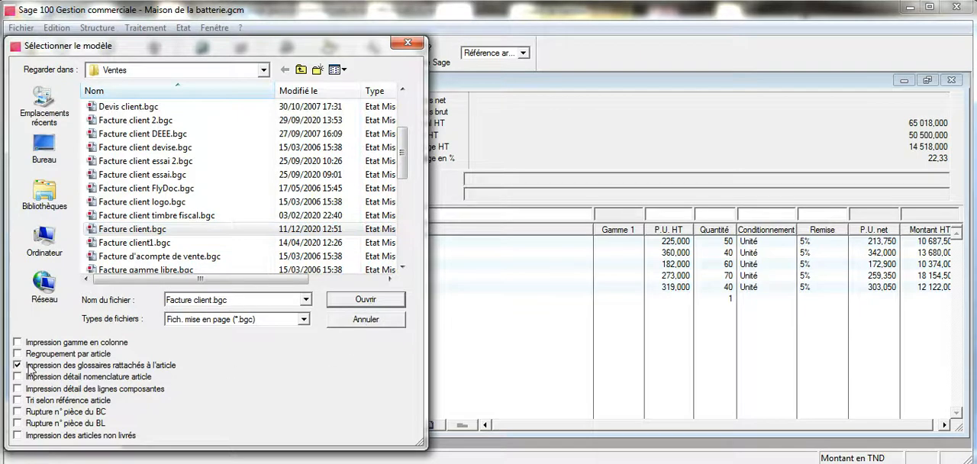
left_click(382, 301)
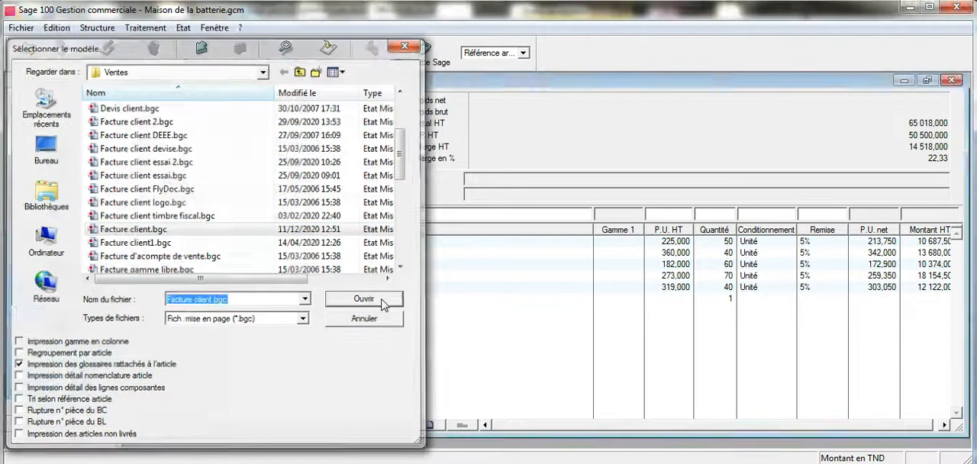
left_click(260, 359)
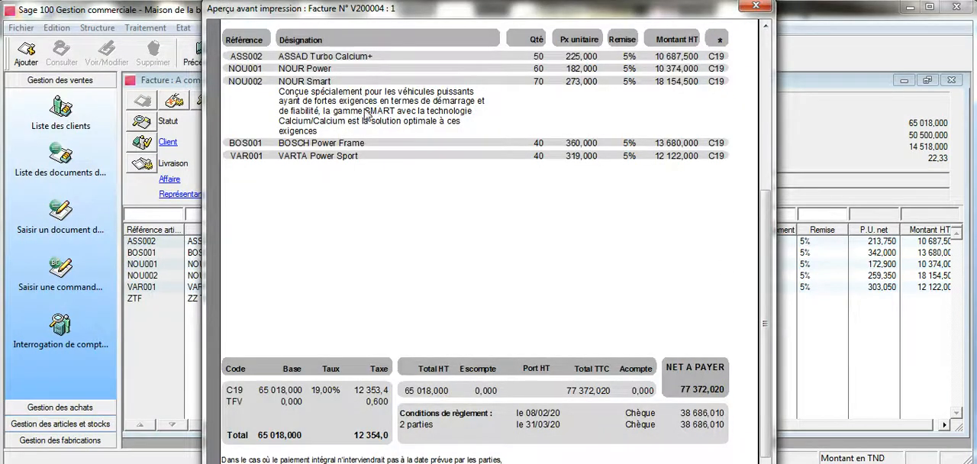
left_click_drag(759, 216, 755, 58)
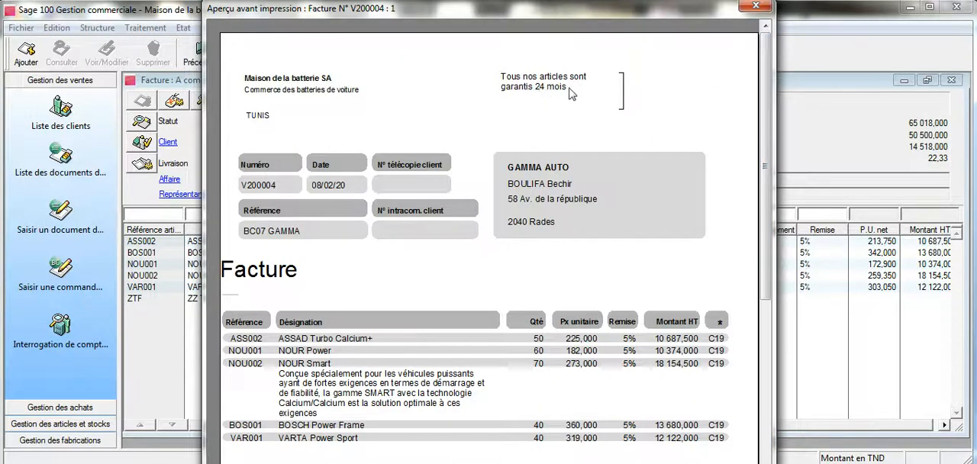
left_click(752, 7)
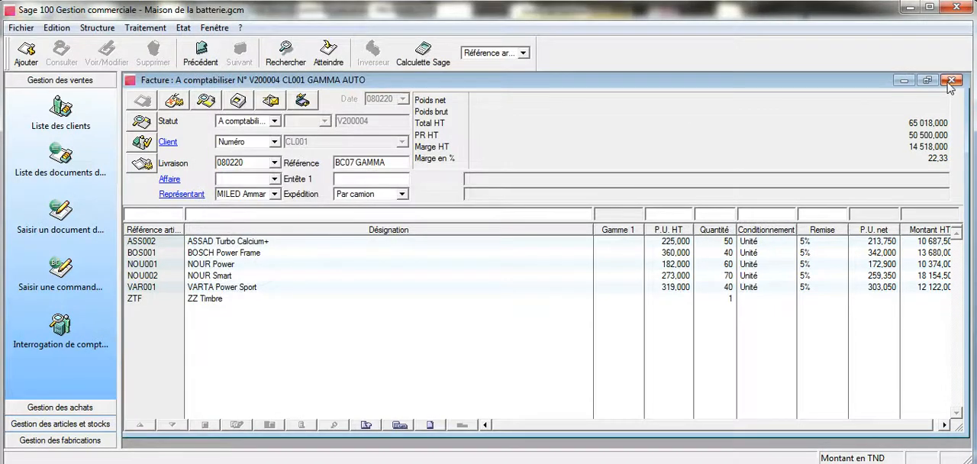
Step: Close the GAMMA AUTO invoice and read the 8 February 2020 payment instruction in the Word exercise
left_click(952, 80)
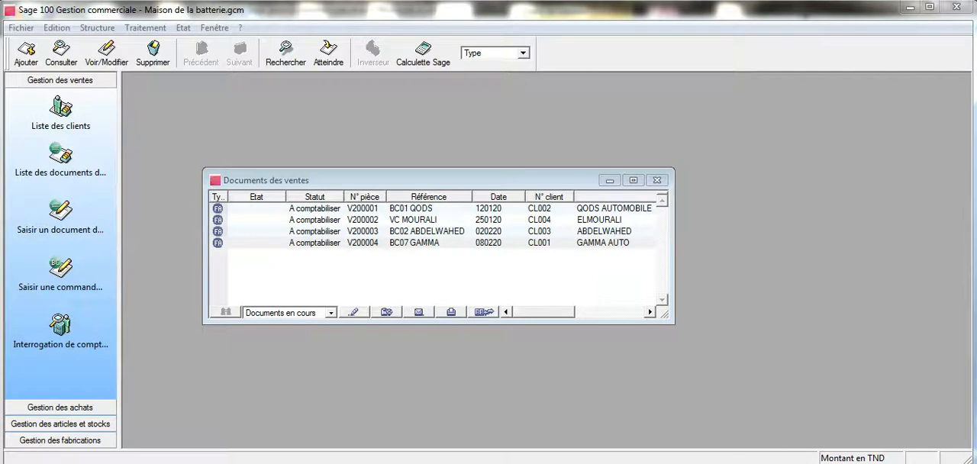
left_click(286, 461)
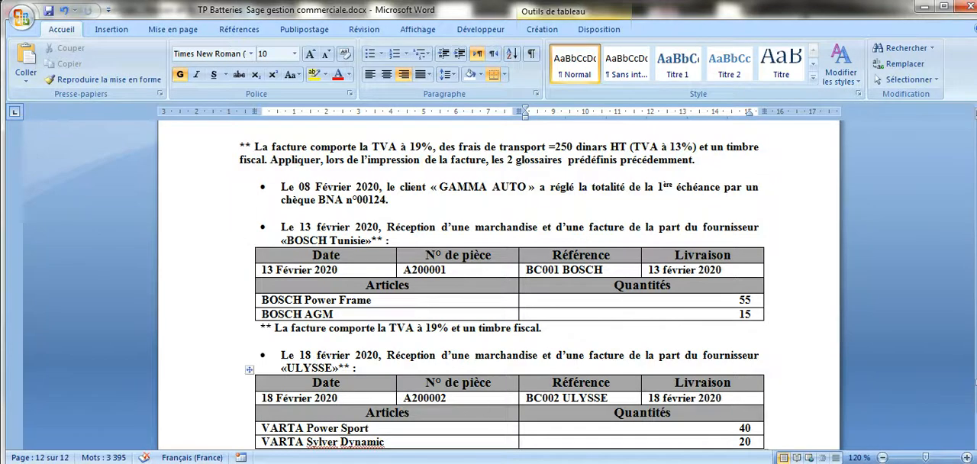
left_click(373, 462)
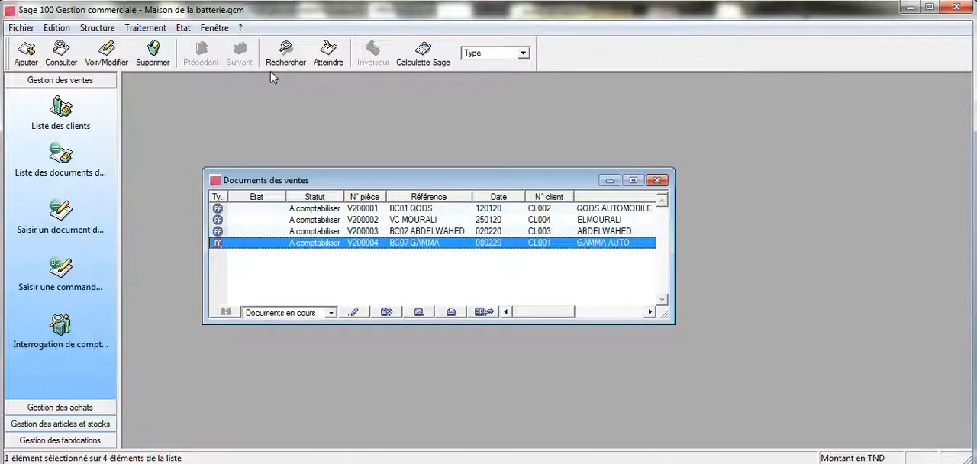
Step: Open customer payment entry (Saisie des règlements clients) and select GAMMA AUTO as the paying client
left_click(145, 28)
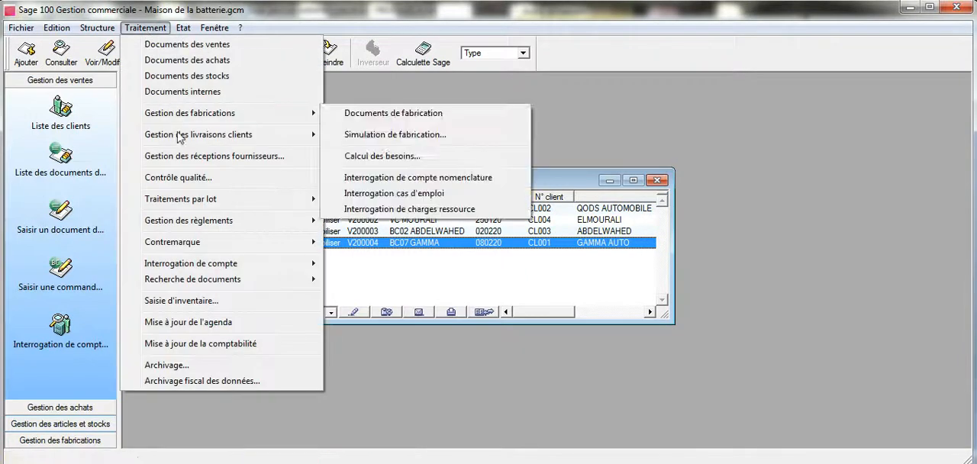
mouse_move(195, 223)
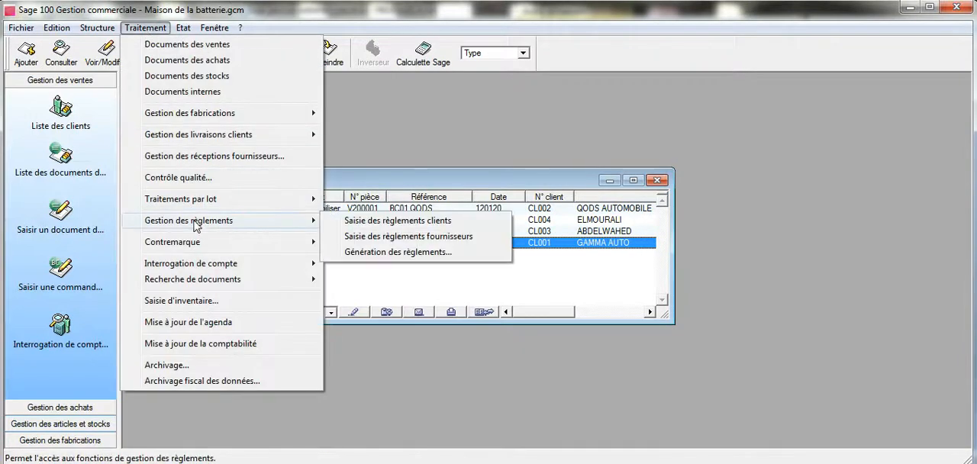
left_click(357, 221)
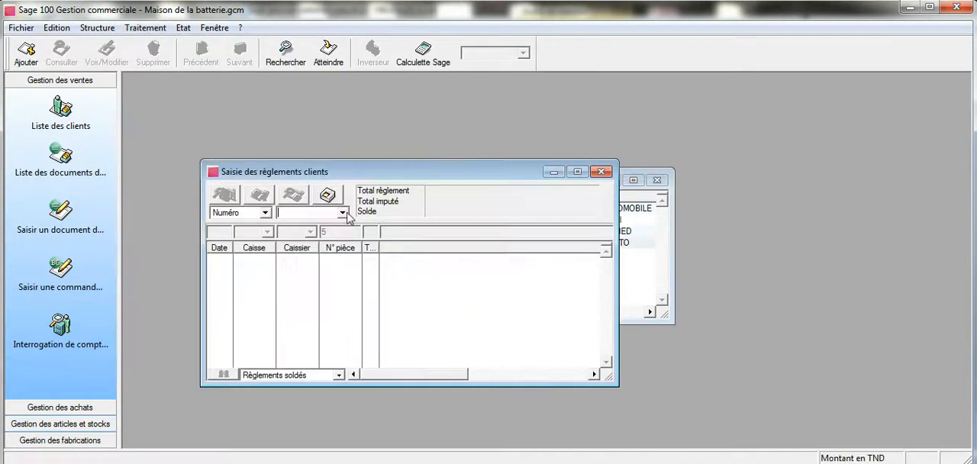
left_click(349, 215)
left_click(349, 213)
key("Return")
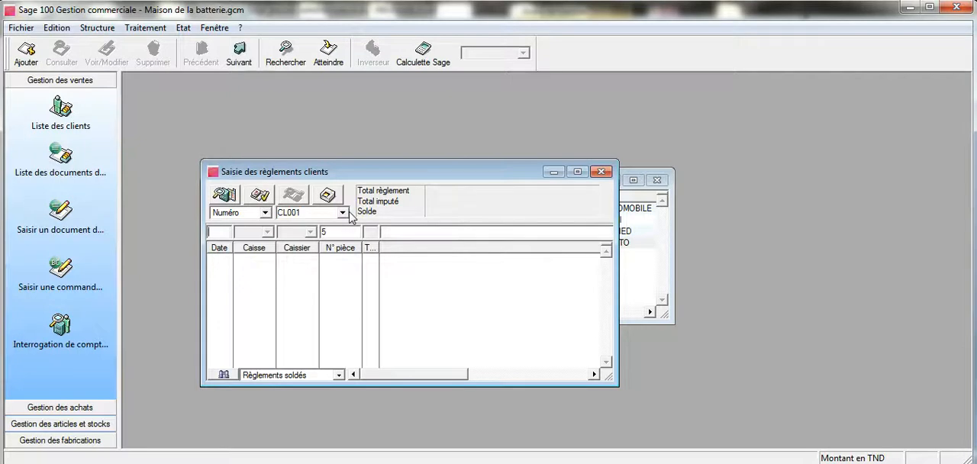
Step: Settle GAMMA AUTO's 080220 instalment on invoice V200004 by allocating 38686,01 to it, and validate the instalment selection
left_click(260, 196)
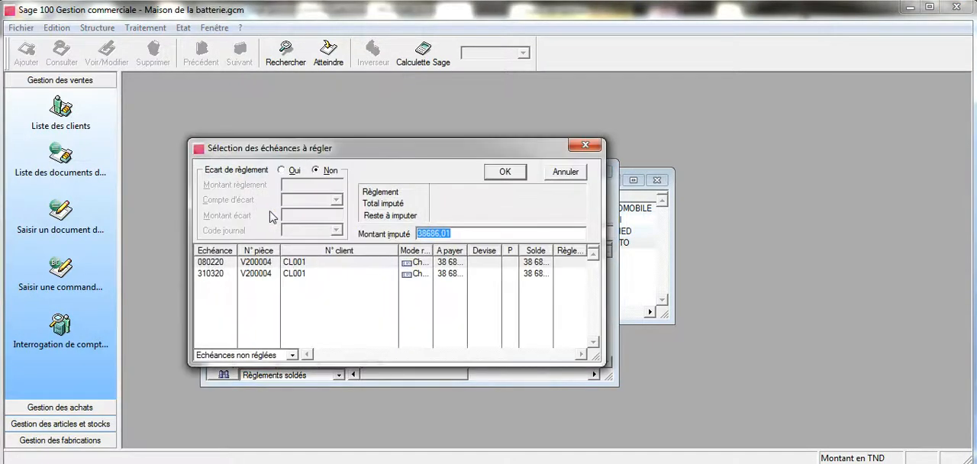
left_click(343, 264)
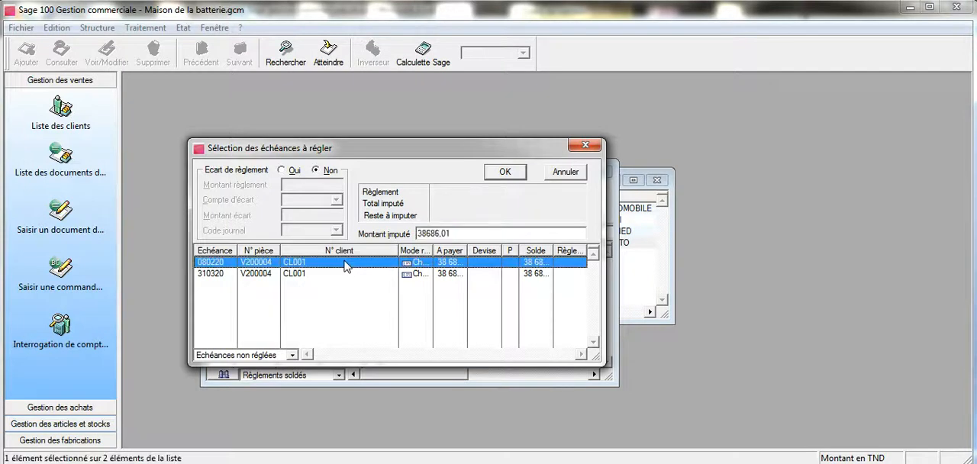
left_click(478, 233)
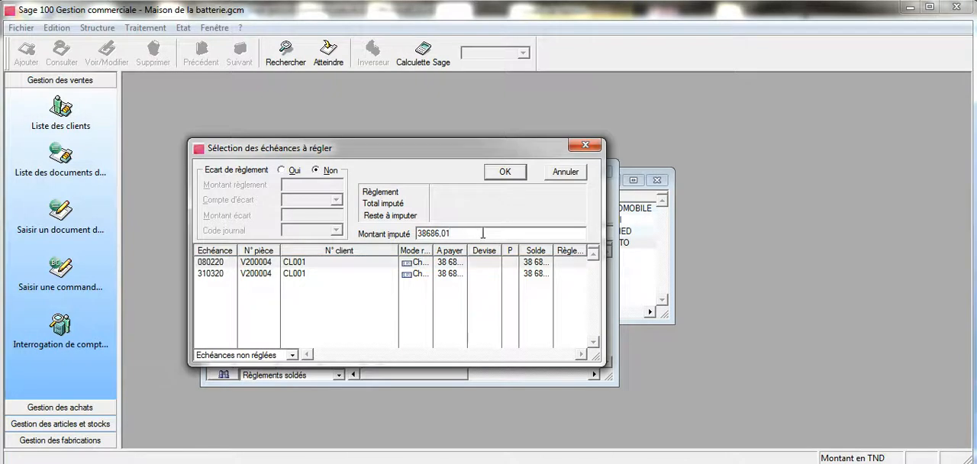
key("Return")
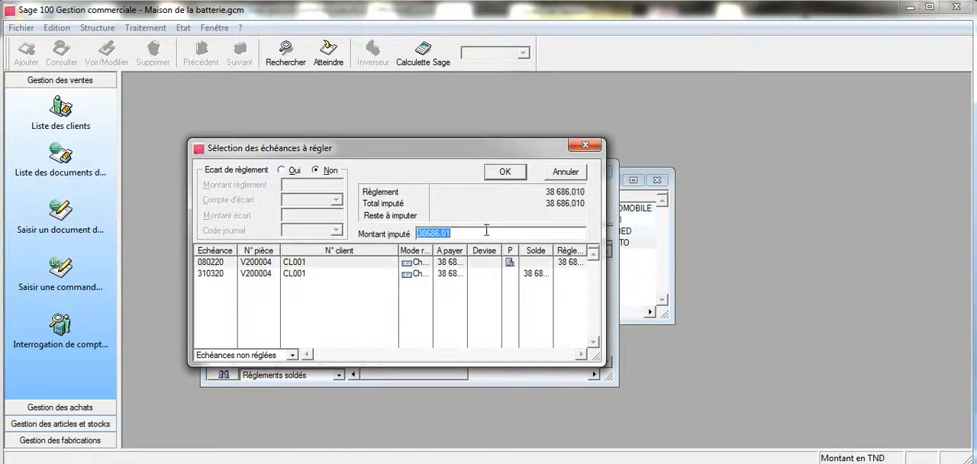
left_click(506, 177)
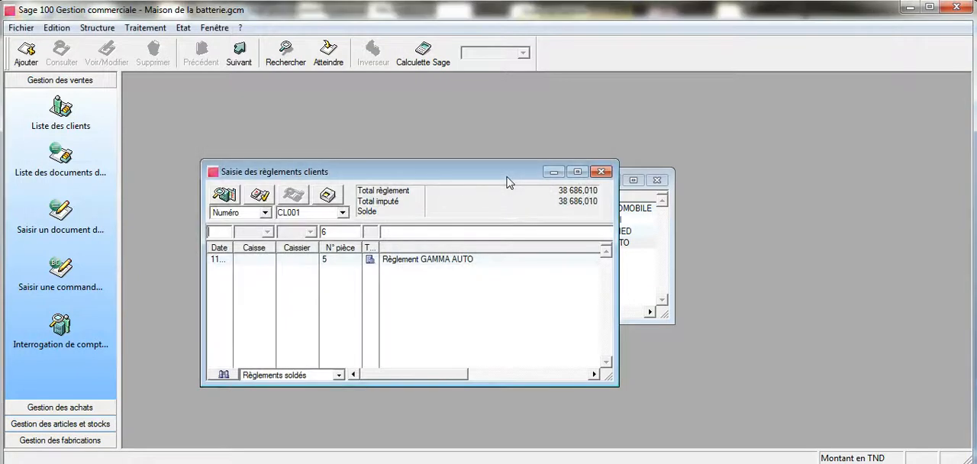
Step: Filter the list on Règlements soldés and set the GAMMA AUTO payment's date to 080220
left_click(339, 375)
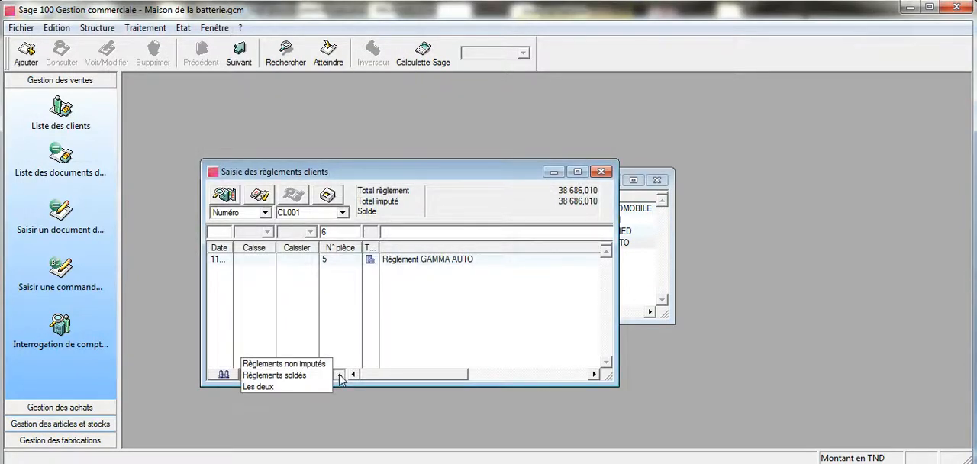
left_click(313, 374)
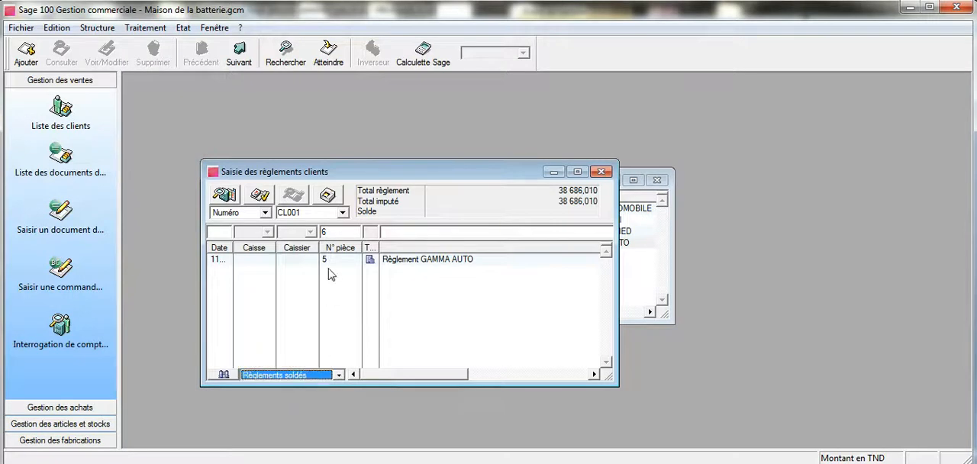
left_click(271, 263)
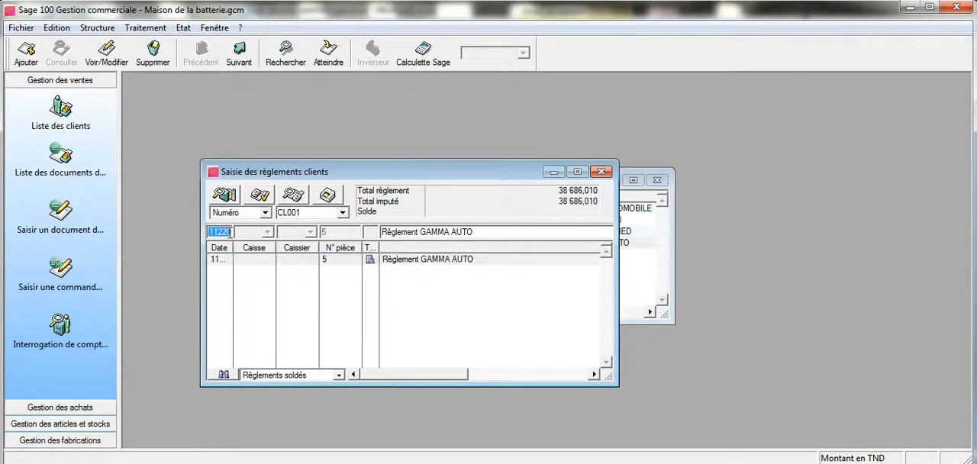
type("080")
type("220")
Step: Maximize the payment entry window and reword the payment's label as "Règ GAMMA AUTO cheque BNA n00"
left_click(577, 172)
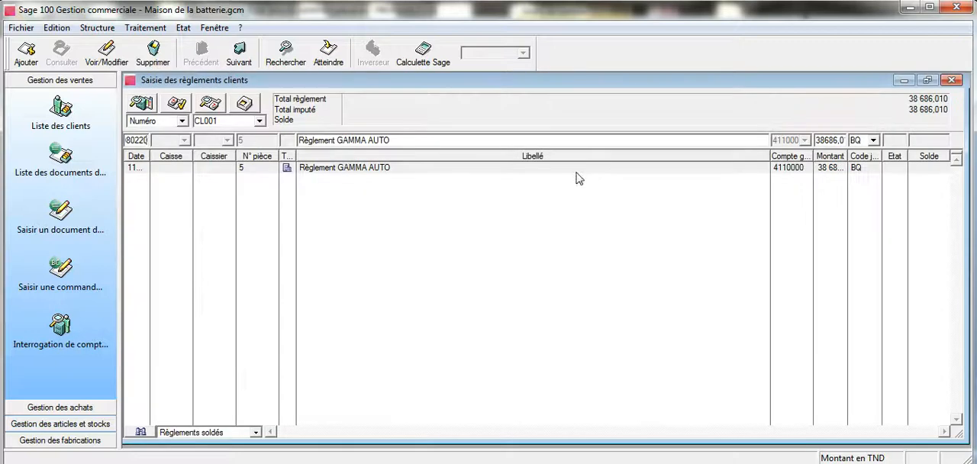
type("cheque")
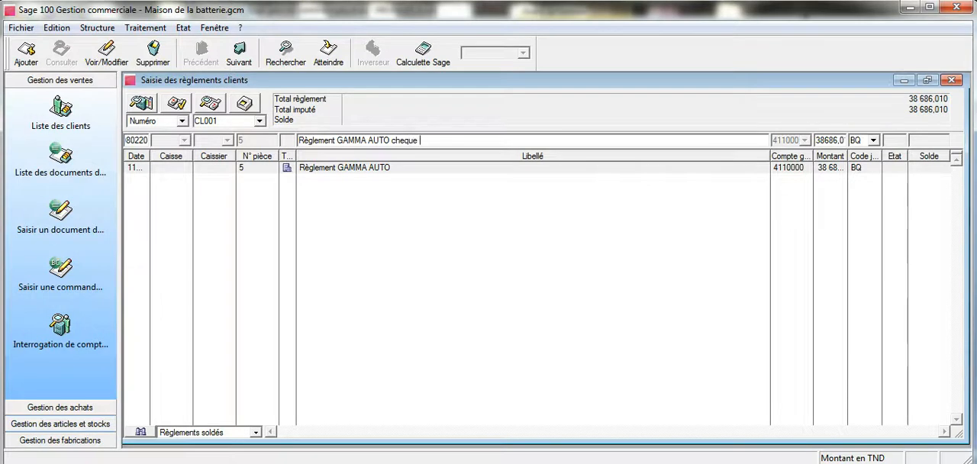
left_click_drag(336, 140, 313, 135)
key("Delete")
left_click(417, 141)
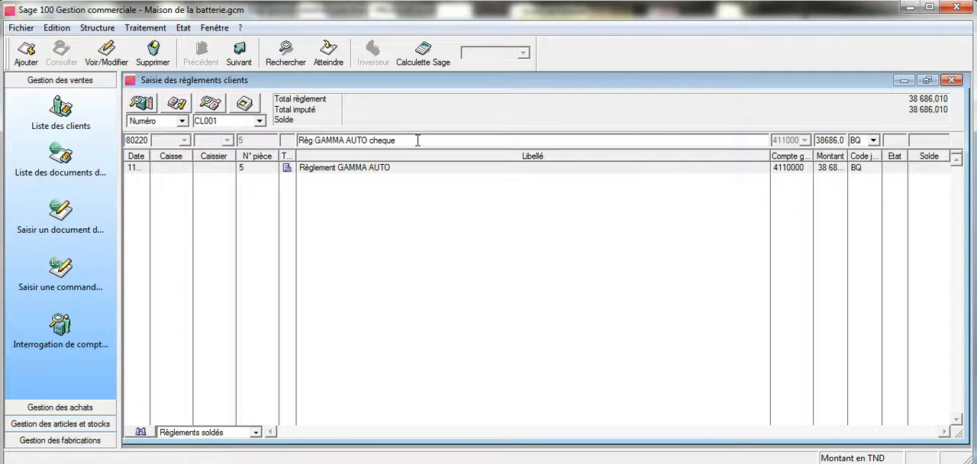
type("n00")
left_click(397, 139)
type("BNA")
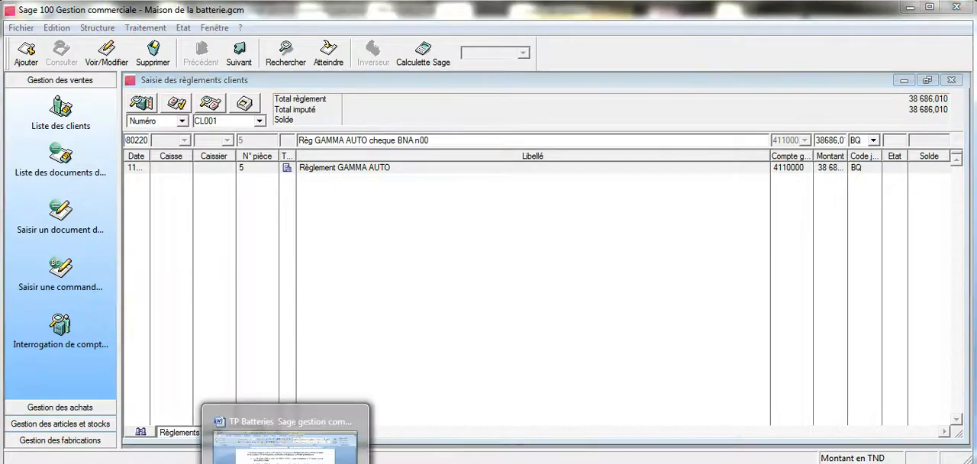
Step: Check the cheque number in the Word exercise, complete the label as "Règ GAMMA AUTO cheque BNA n00124" and save the payment line
left_click(280, 463)
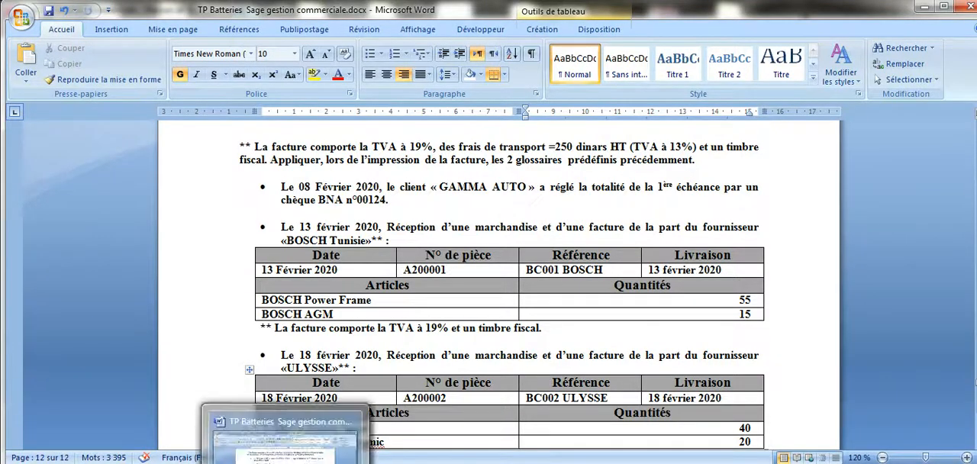
left_click(374, 450)
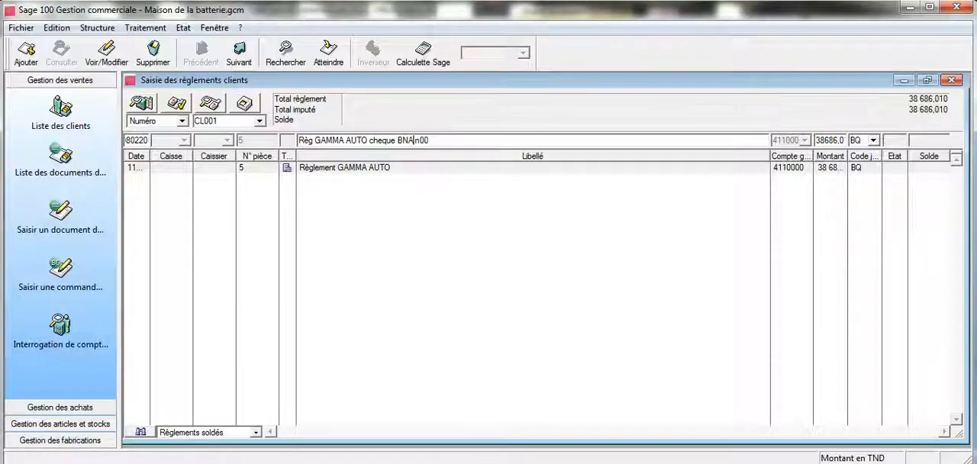
type("124")
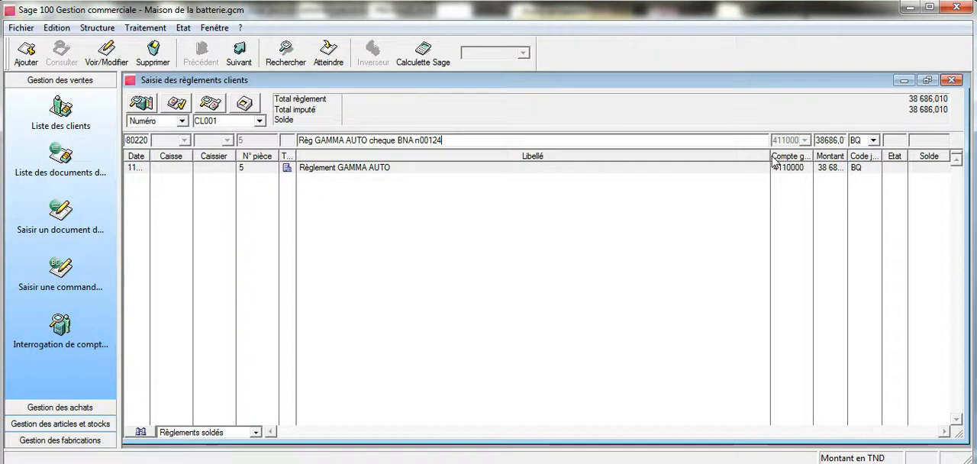
key("Return")
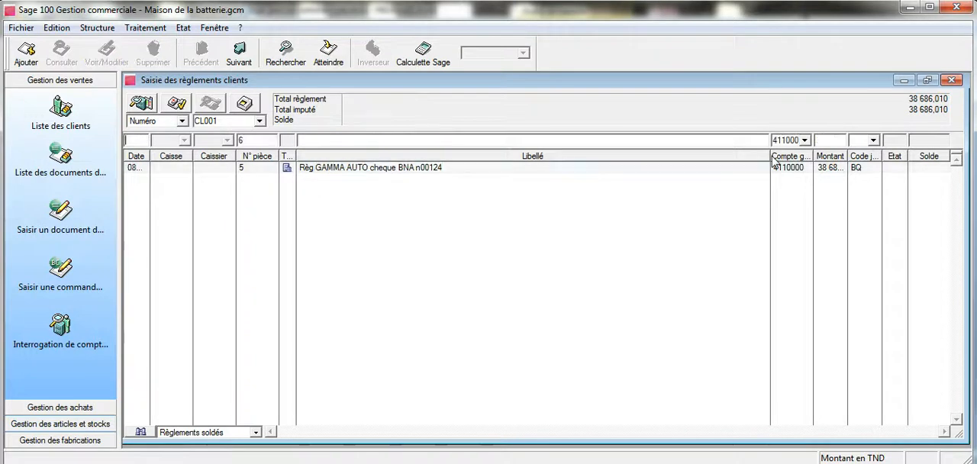